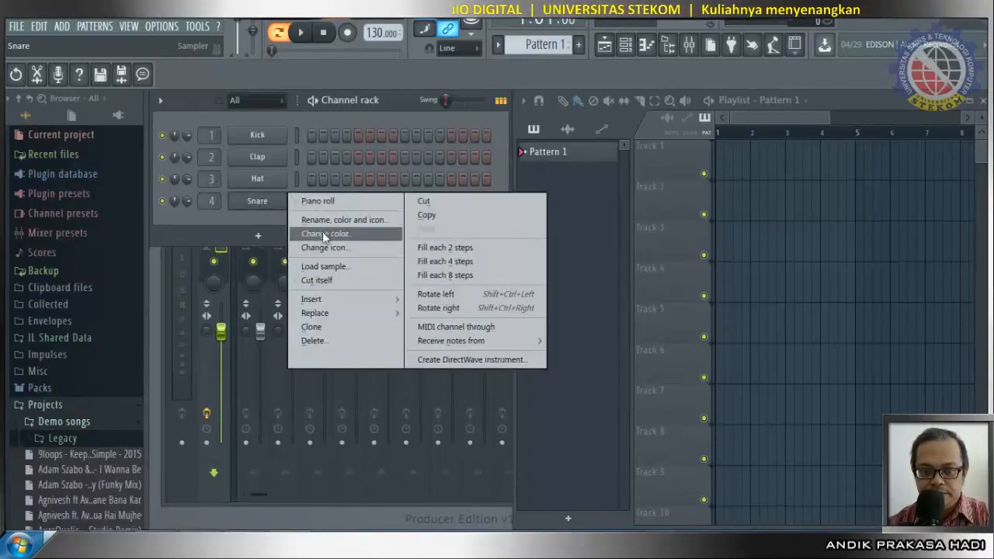
Insert an FL Keys channel above the Snare channel and close its instrument window.
{"action": "mouse_move", "coordinate": [334, 299]}
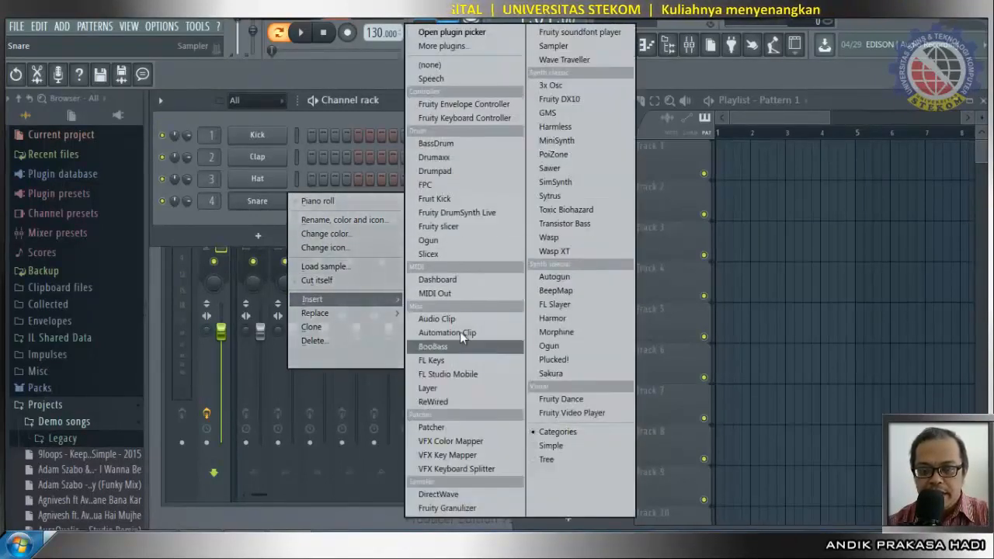
{"action": "left_click", "coordinate": [450, 360]}
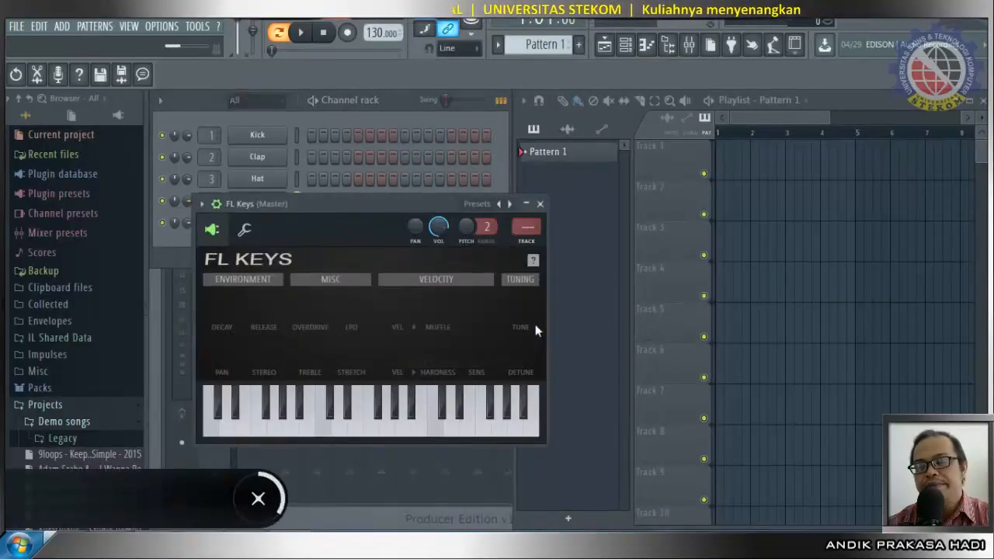
{"action": "left_click", "coordinate": [539, 204]}
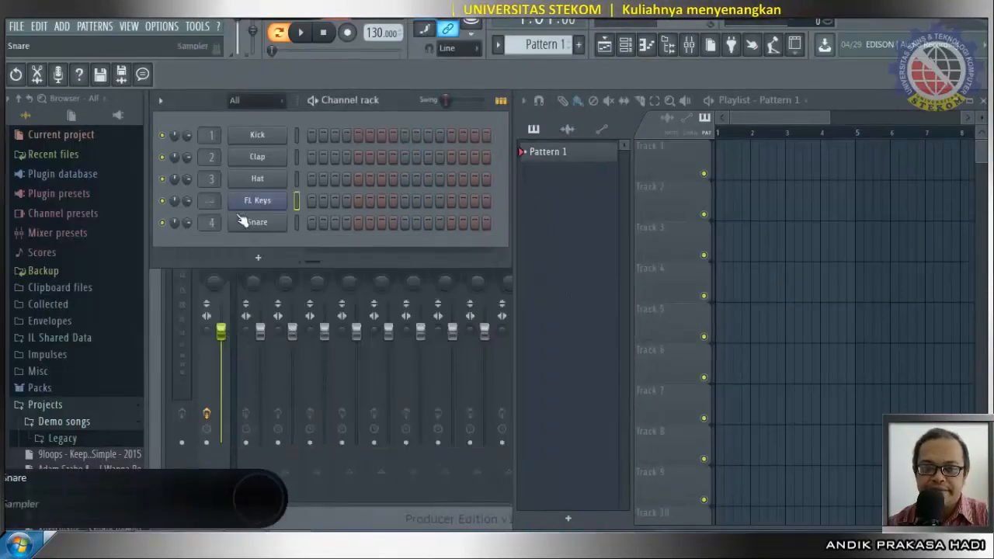
Delete the Snare and Hat channels from the channel rack, confirming each deletion.
{"action": "right_click", "coordinate": [259, 201]}
{"action": "right_click", "coordinate": [263, 221]}
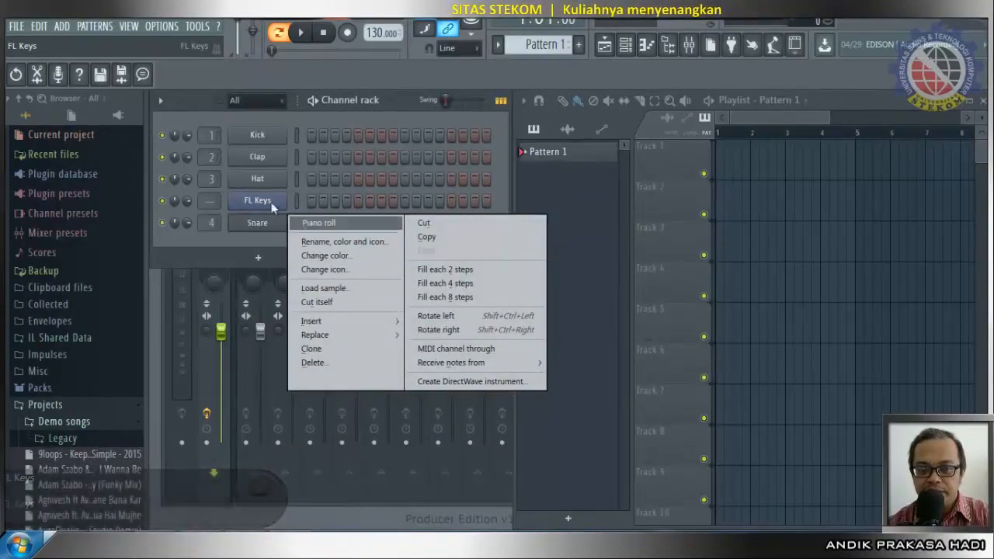
{"action": "mouse_move", "coordinate": [364, 329]}
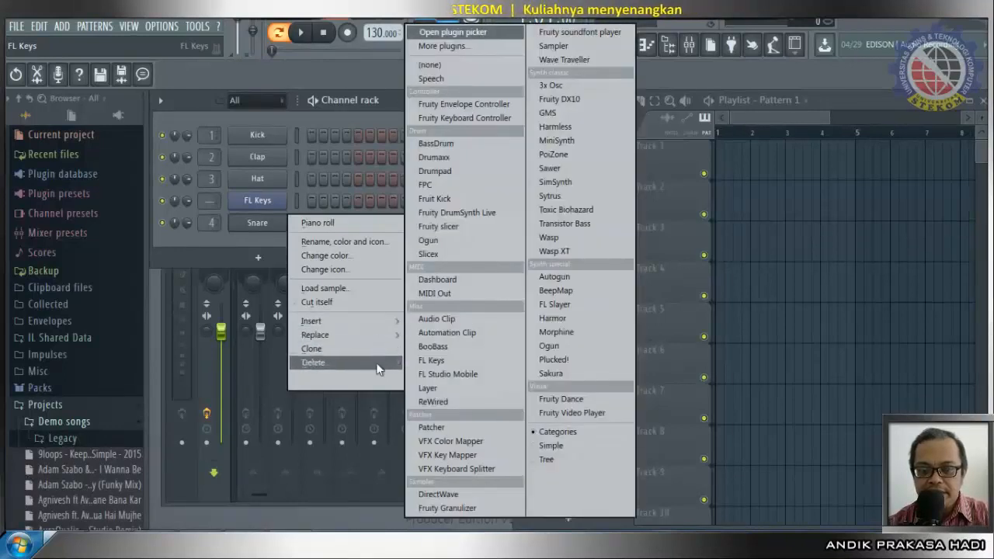
{"action": "left_click", "coordinate": [380, 362]}
{"action": "left_click", "coordinate": [569, 310]}
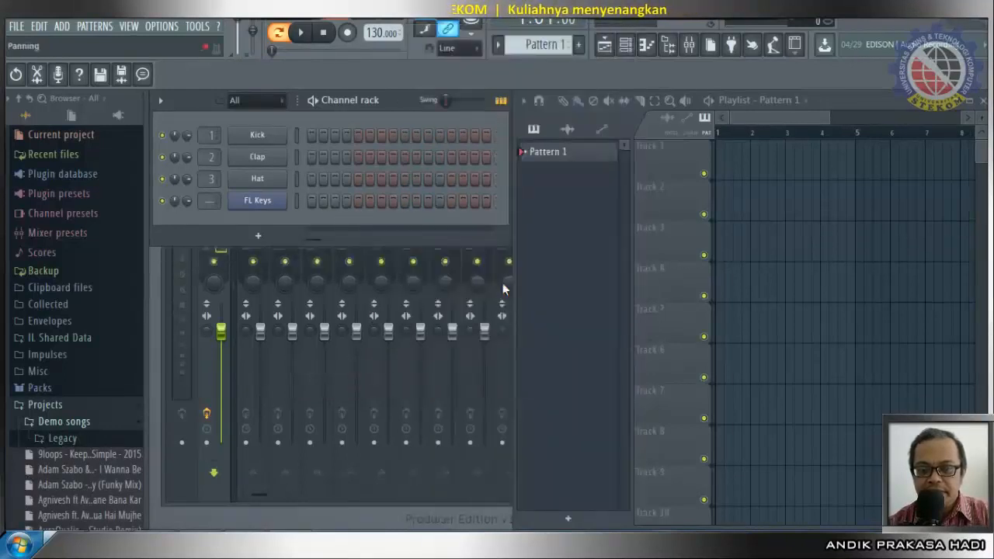
{"action": "right_click", "coordinate": [288, 181]}
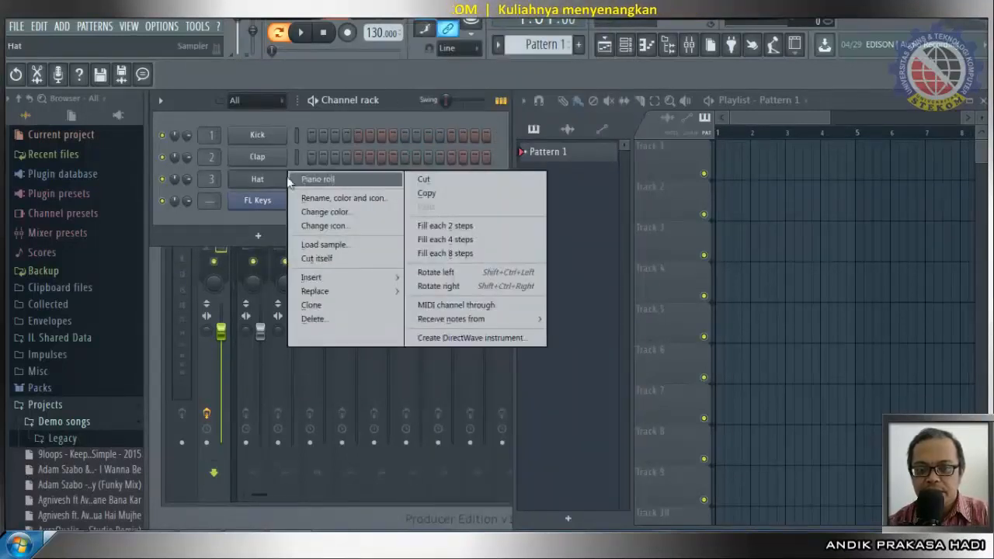
{"action": "left_click", "coordinate": [353, 319]}
{"action": "left_click", "coordinate": [569, 311]}
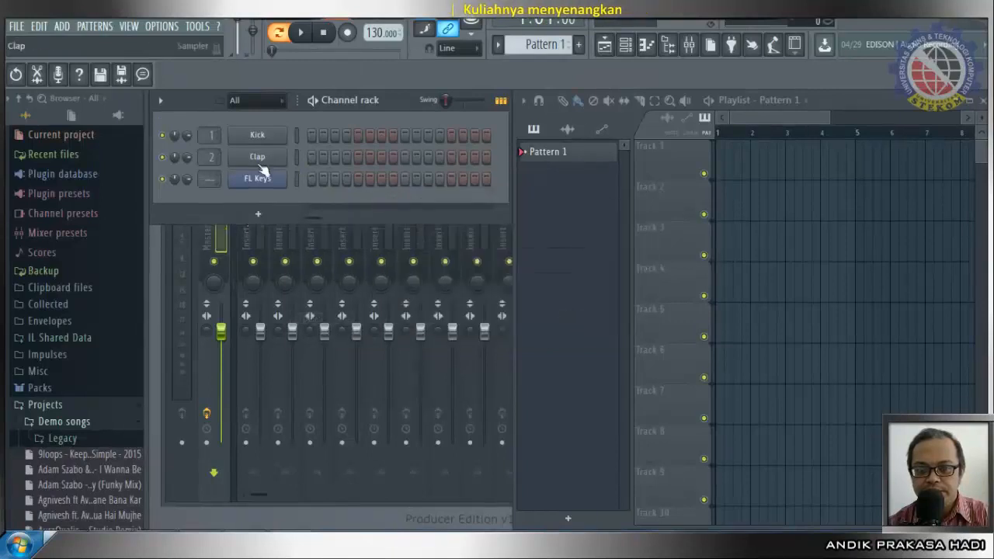
Delete the Clap and Kick channels, leaving only FL Keys in the channel rack.
{"action": "right_click", "coordinate": [271, 164]}
{"action": "left_click", "coordinate": [331, 295]}
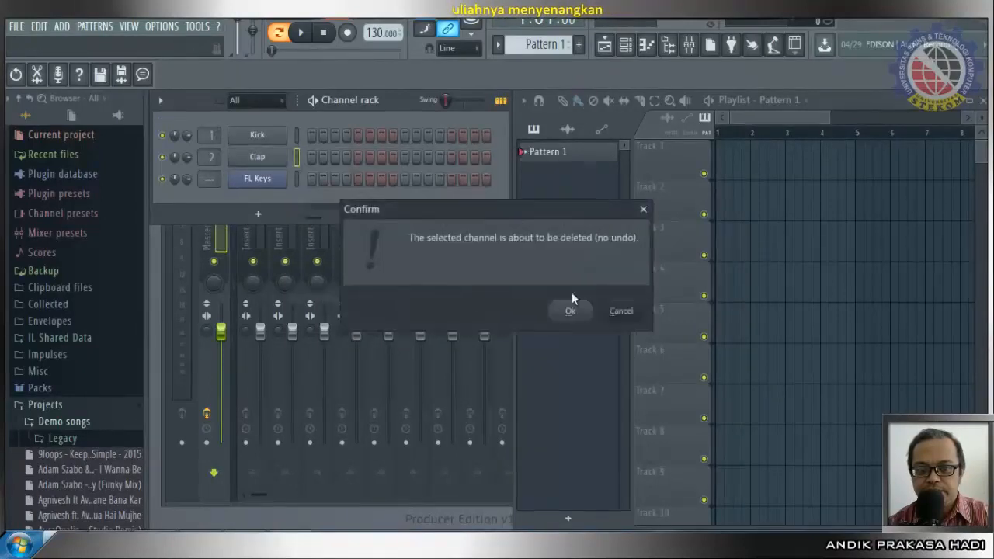
{"action": "left_click", "coordinate": [566, 309]}
{"action": "right_click", "coordinate": [261, 135]}
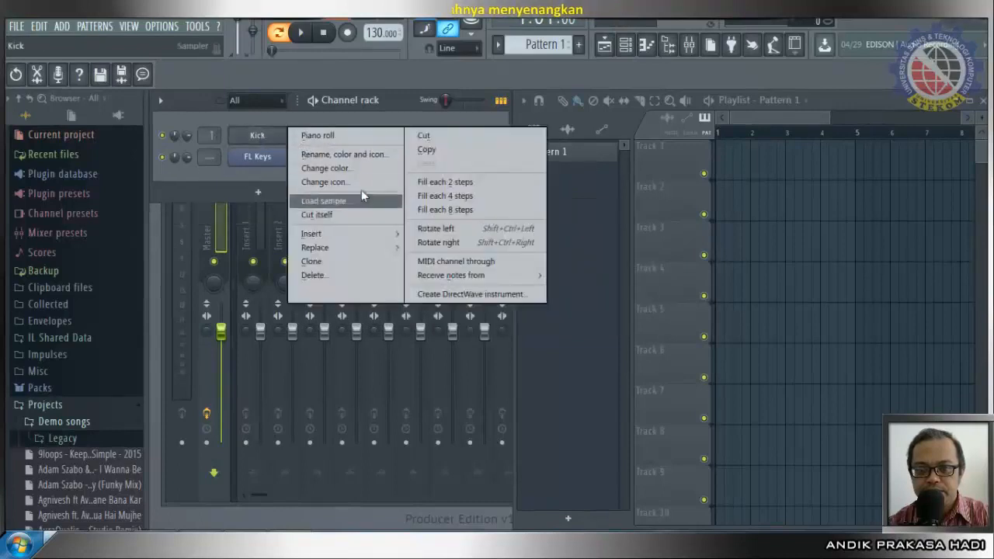
{"action": "left_click", "coordinate": [360, 275]}
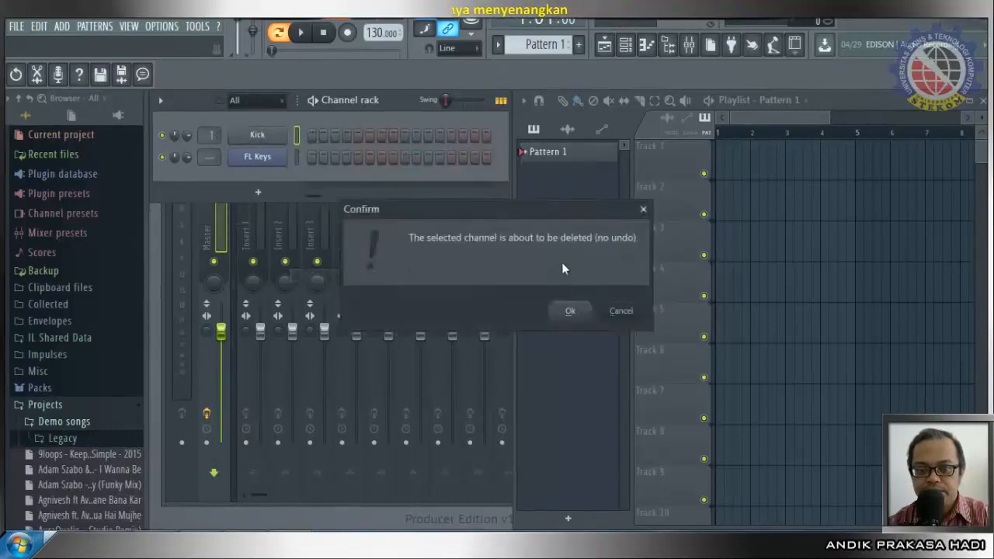
{"action": "left_click", "coordinate": [570, 309]}
Open the piano roll for FL Keys and fit its window below the channel rack, beside the playlist.
{"action": "right_click", "coordinate": [279, 136]}
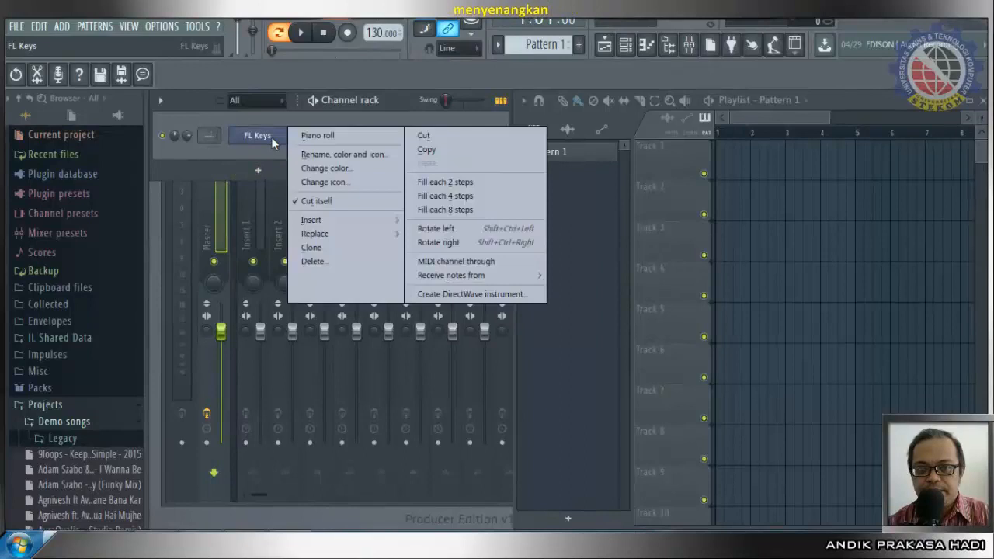
{"action": "left_click", "coordinate": [325, 133]}
{"action": "left_click_drag", "start_coordinate": [877, 152], "coordinate": [505, 204]}
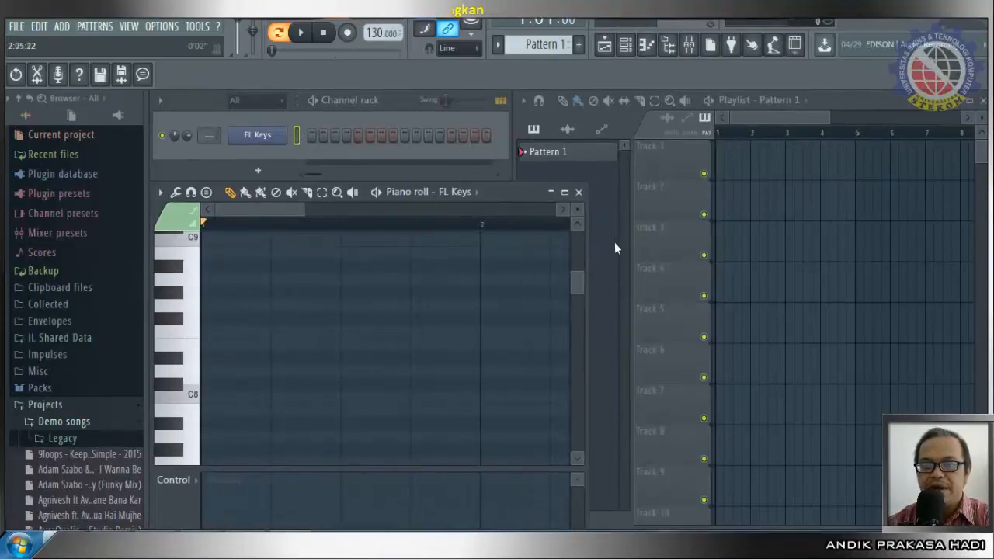
{"action": "left_click_drag", "start_coordinate": [585, 246], "coordinate": [510, 271]}
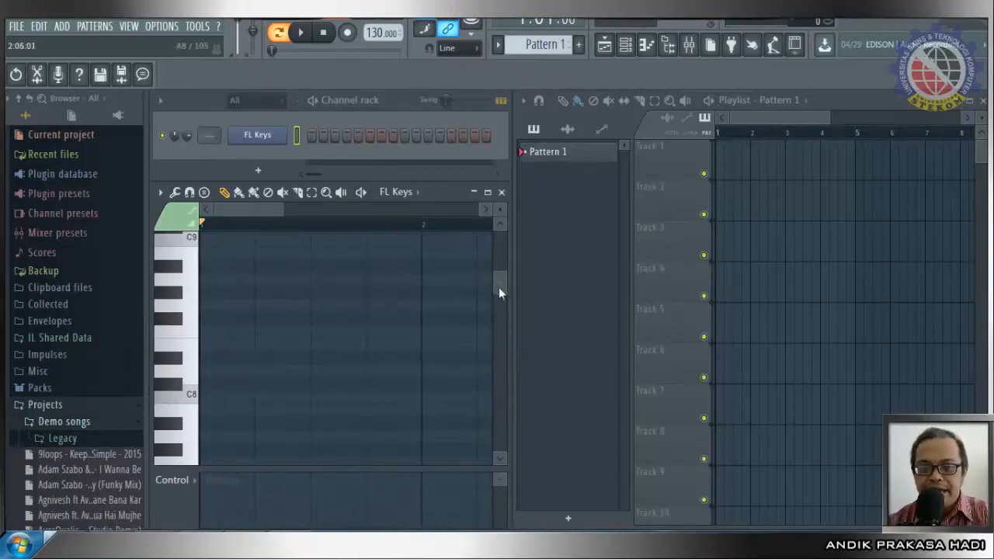
Look over the piano roll's key range from C0 to C10 and audition the C5 key.
{"action": "left_click_drag", "start_coordinate": [499, 285], "coordinate": [526, 474]}
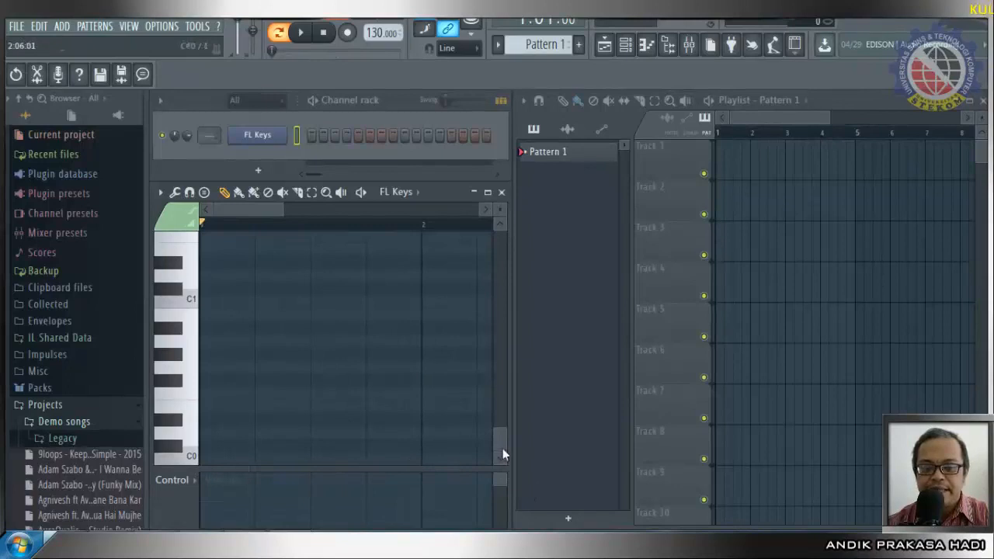
{"action": "left_click_drag", "start_coordinate": [501, 449], "coordinate": [532, 224]}
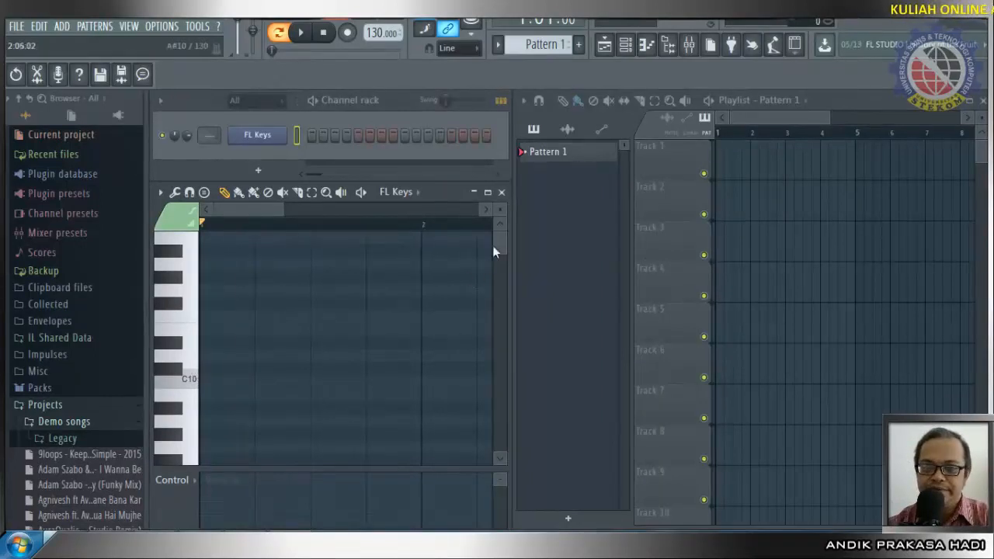
{"action": "left_click_drag", "start_coordinate": [498, 253], "coordinate": [519, 358]}
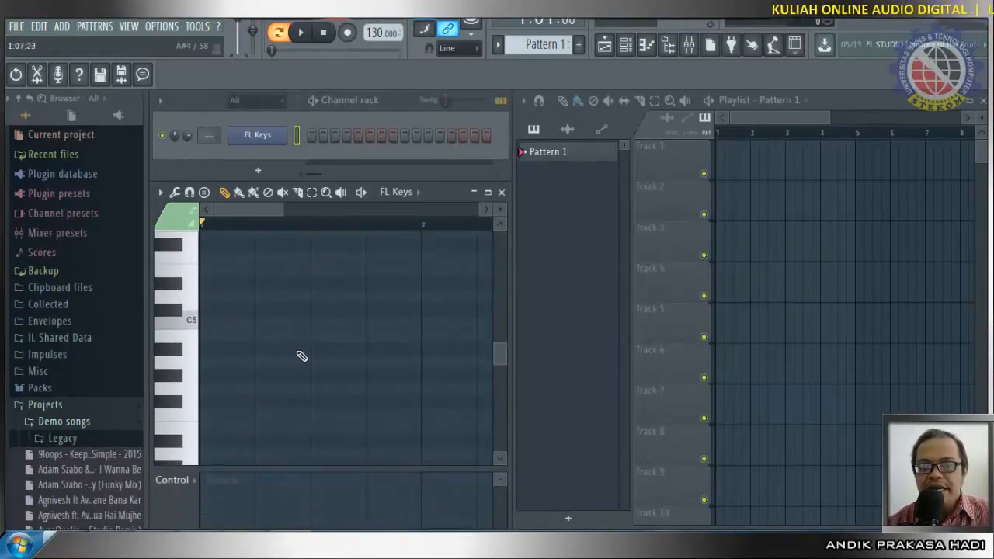
{"action": "left_click", "coordinate": [195, 324]}
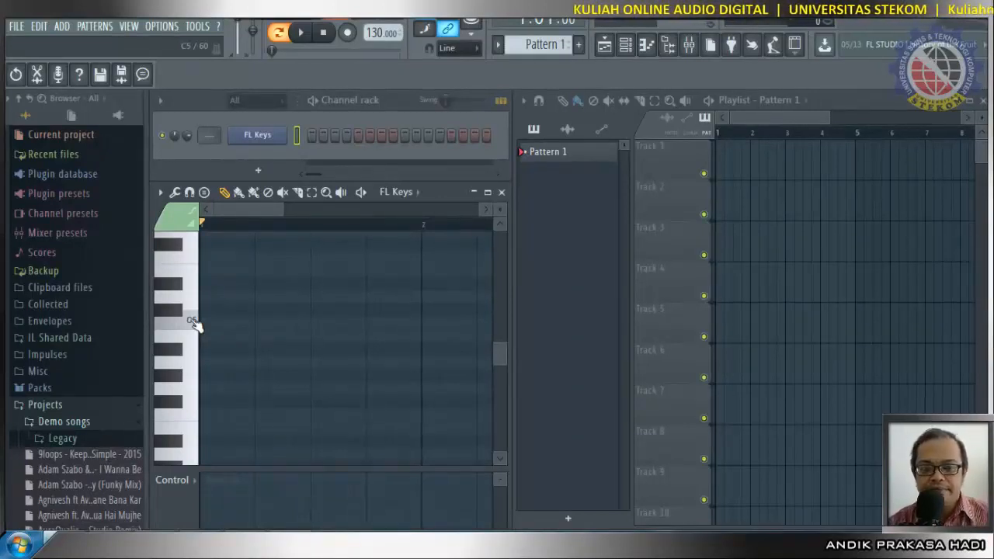
{"action": "left_click", "coordinate": [193, 322]}
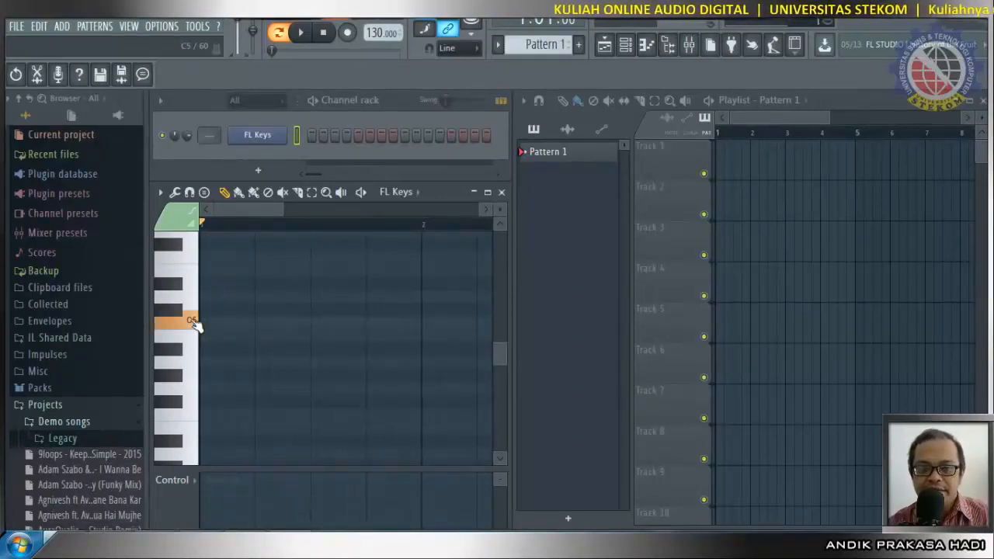
{"action": "left_click", "coordinate": [192, 322]}
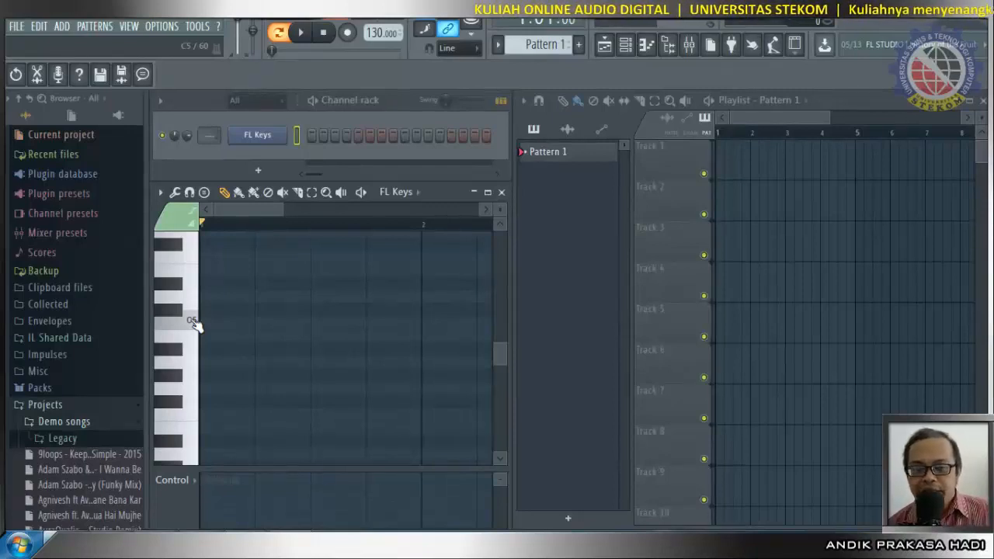
Audition C4 several times on the piano roll keyboard and compare it with C5 an octave higher.
{"action": "scroll", "coordinate": [194, 324], "scroll_direction": "down", "scroll_amount": 2}
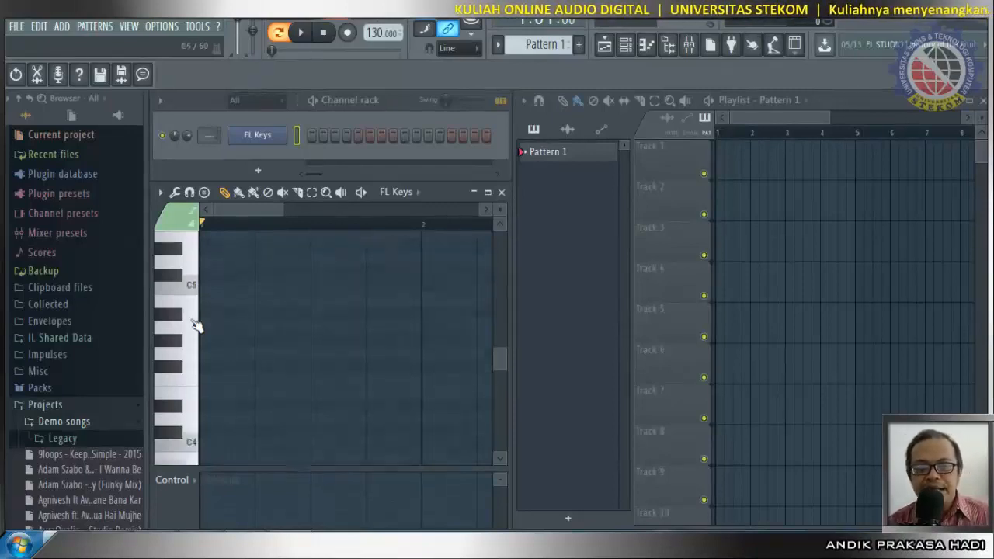
{"action": "left_click", "coordinate": [193, 363]}
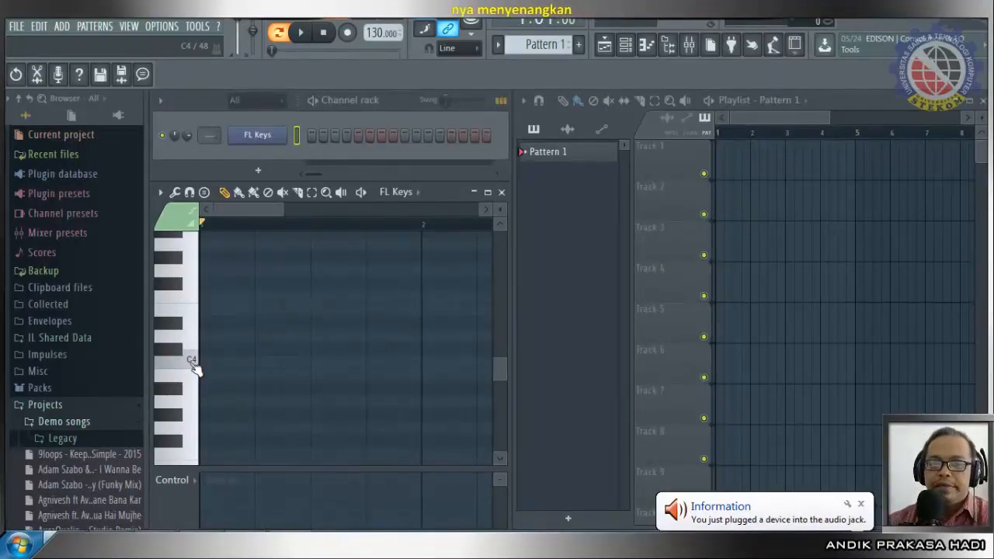
{"action": "left_click", "coordinate": [192, 362]}
{"action": "left_click", "coordinate": [193, 361]}
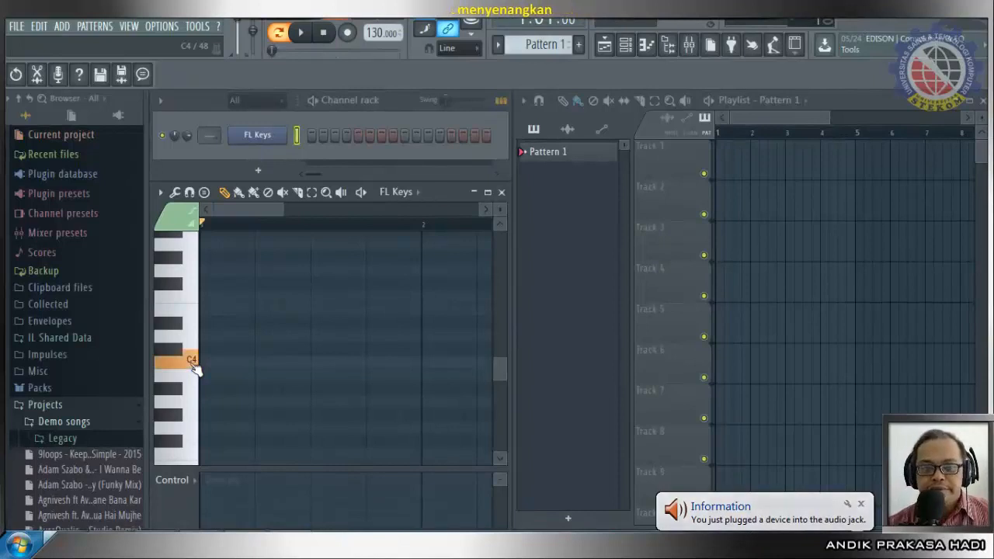
{"action": "left_click", "coordinate": [194, 365]}
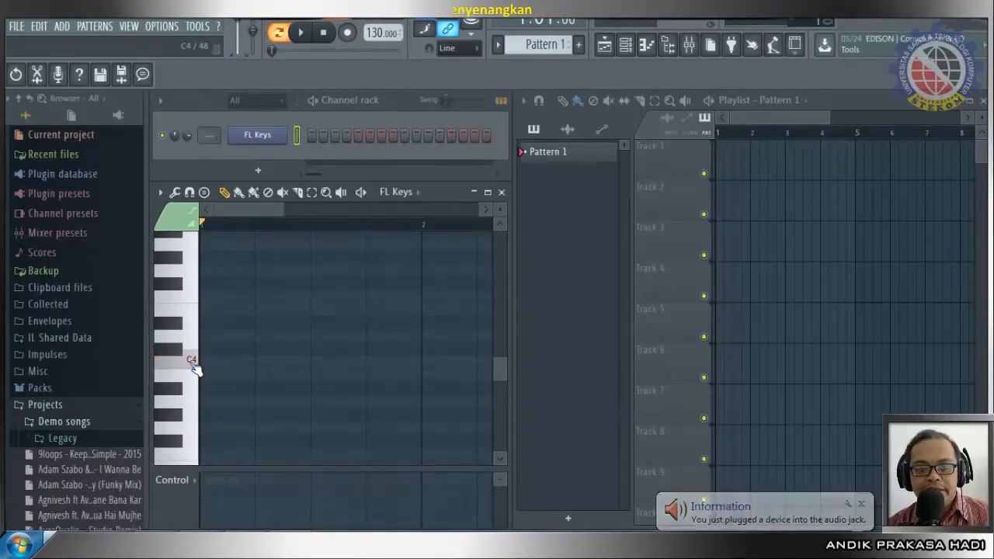
{"action": "left_click", "coordinate": [193, 362]}
{"action": "scroll", "coordinate": [194, 368], "scroll_direction": "up", "scroll_amount": 3}
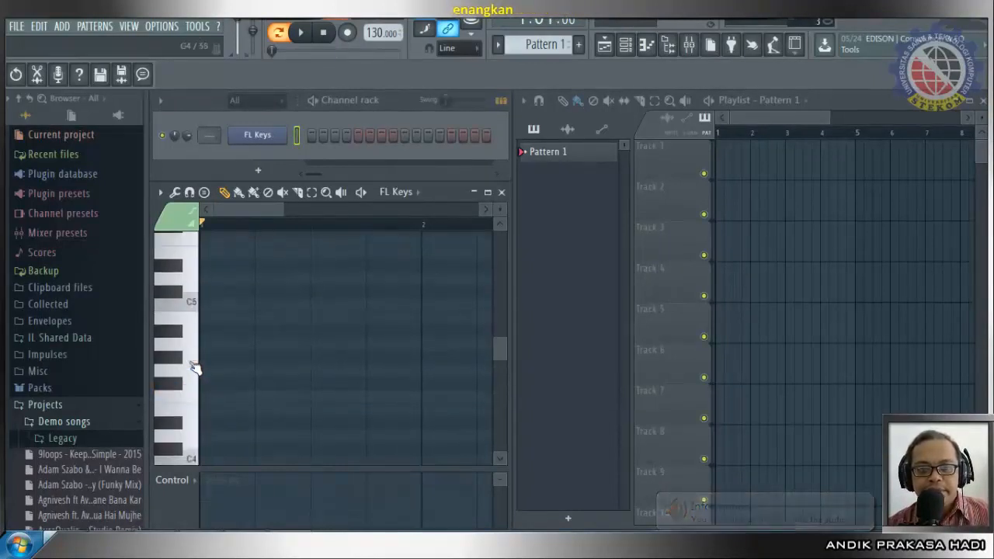
{"action": "scroll", "coordinate": [194, 368], "scroll_direction": "up", "scroll_amount": 2}
{"action": "left_click", "coordinate": [194, 362]}
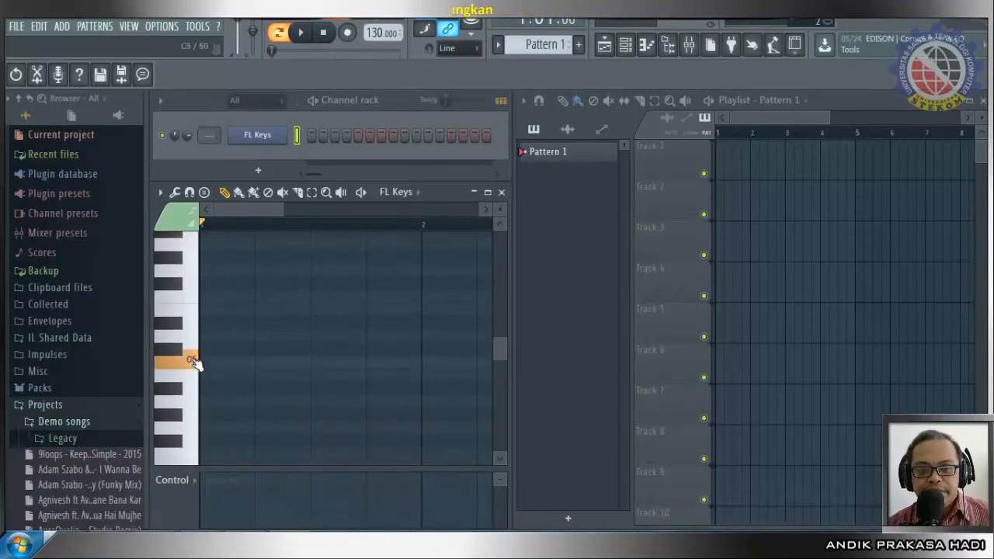
{"action": "left_click", "coordinate": [197, 365]}
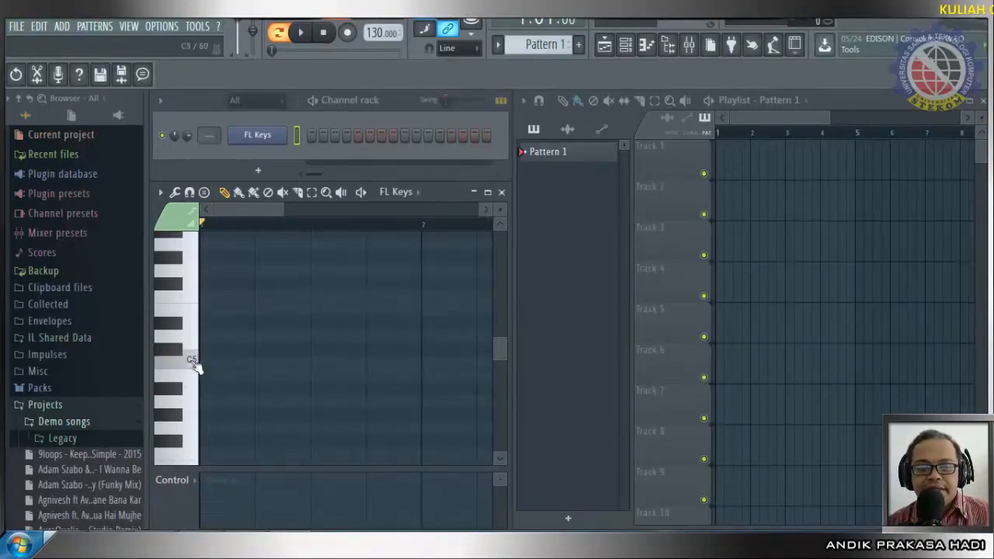
Audition C5 a few times and play the white keys upward from C5 to C6 on the piano roll keyboard.
{"action": "scroll", "coordinate": [196, 366], "scroll_direction": "up", "scroll_amount": 2}
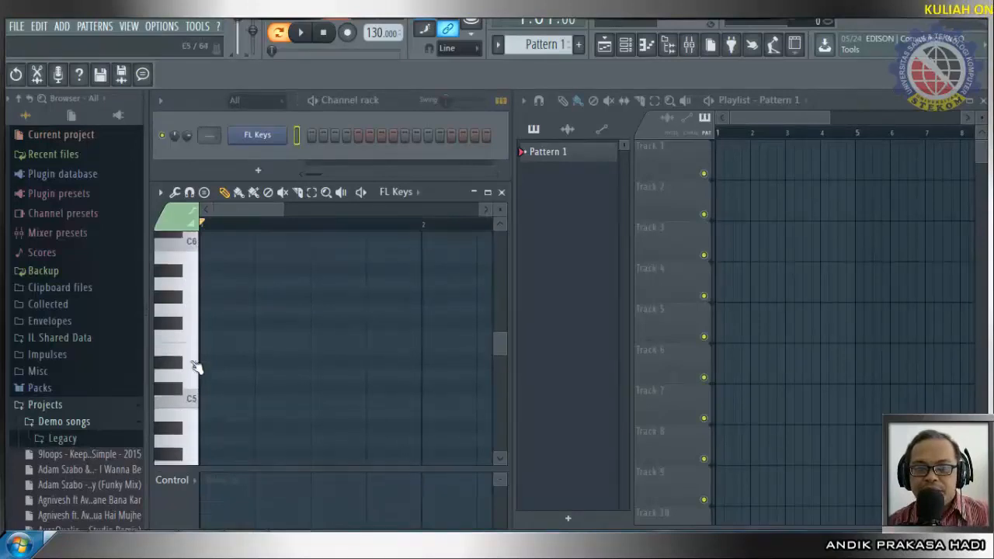
{"action": "left_click", "coordinate": [197, 406]}
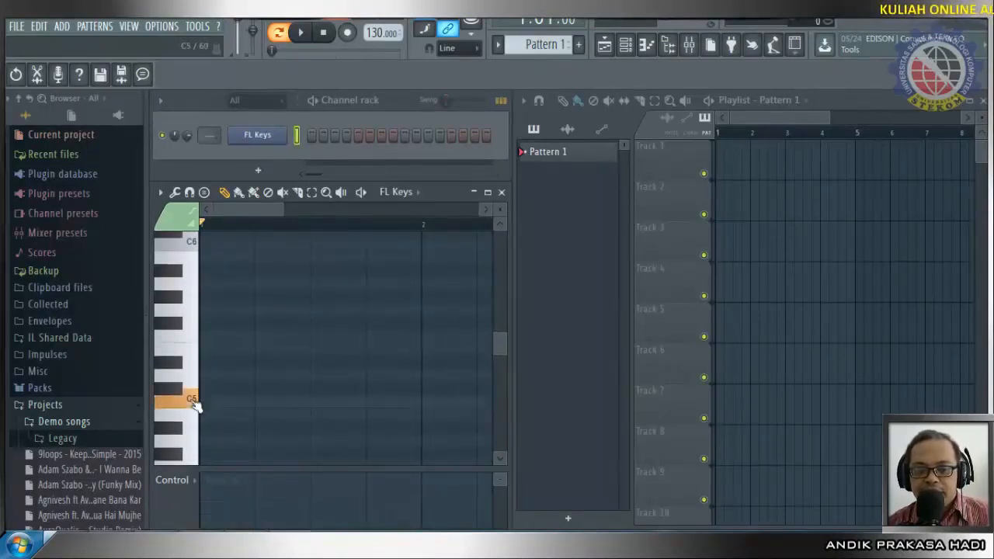
{"action": "left_click", "coordinate": [197, 406]}
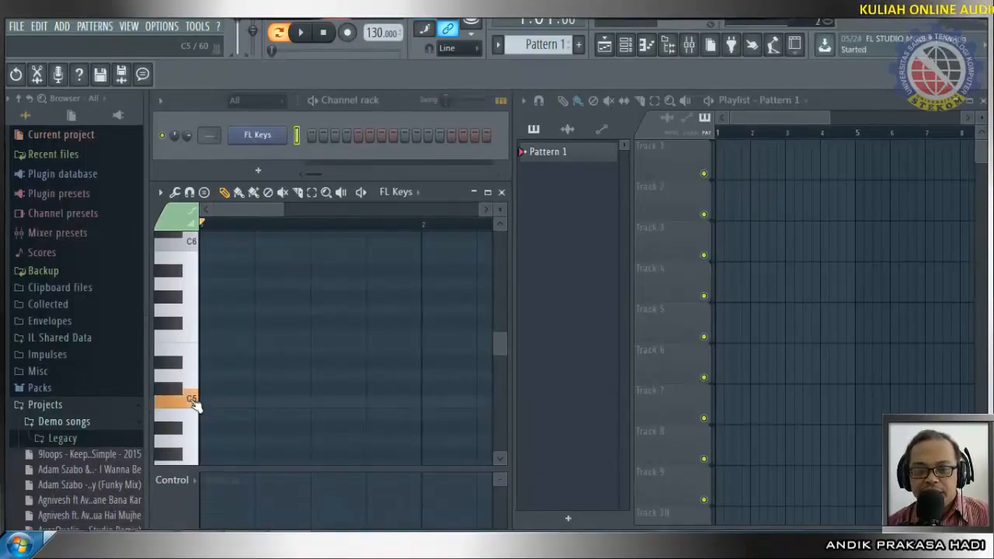
{"action": "left_click", "coordinate": [197, 406]}
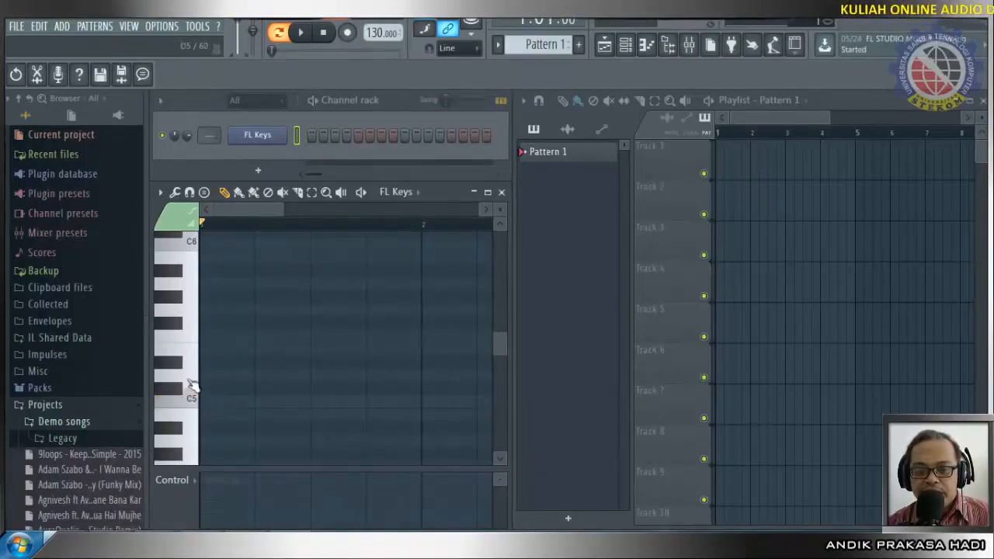
{"action": "left_click", "coordinate": [194, 379]}
{"action": "left_click", "coordinate": [199, 354]}
{"action": "left_click", "coordinate": [192, 335]}
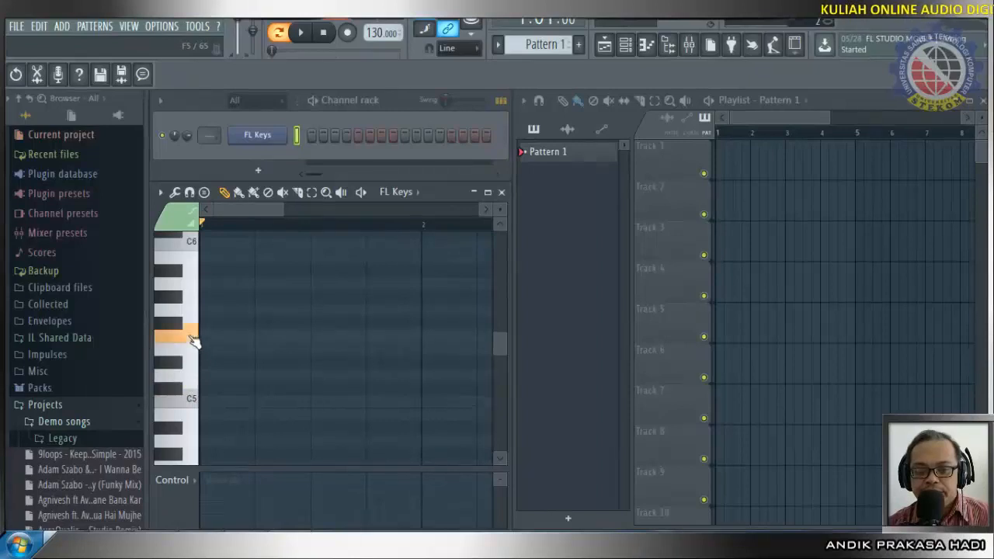
{"action": "left_click", "coordinate": [193, 313]}
{"action": "left_click", "coordinate": [187, 285]}
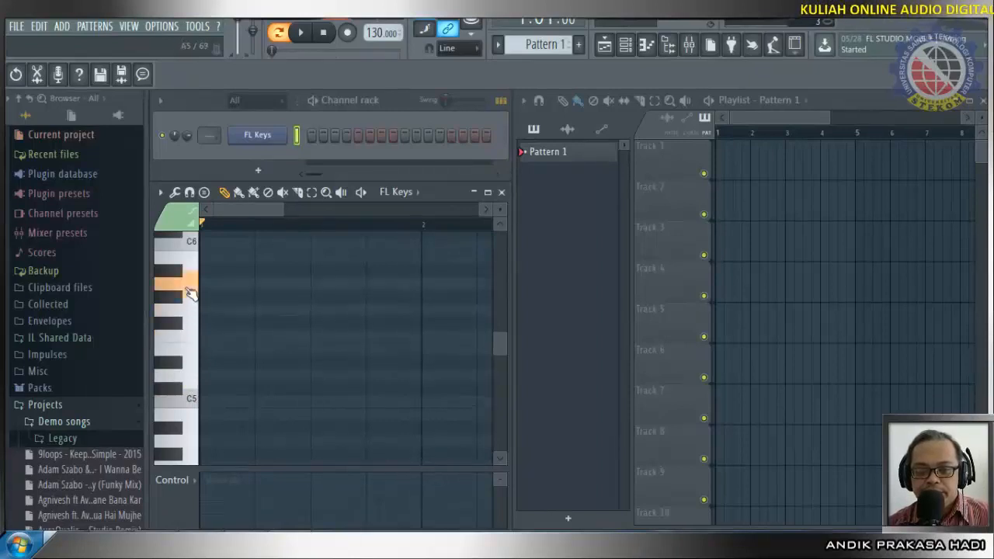
{"action": "left_click", "coordinate": [189, 262]}
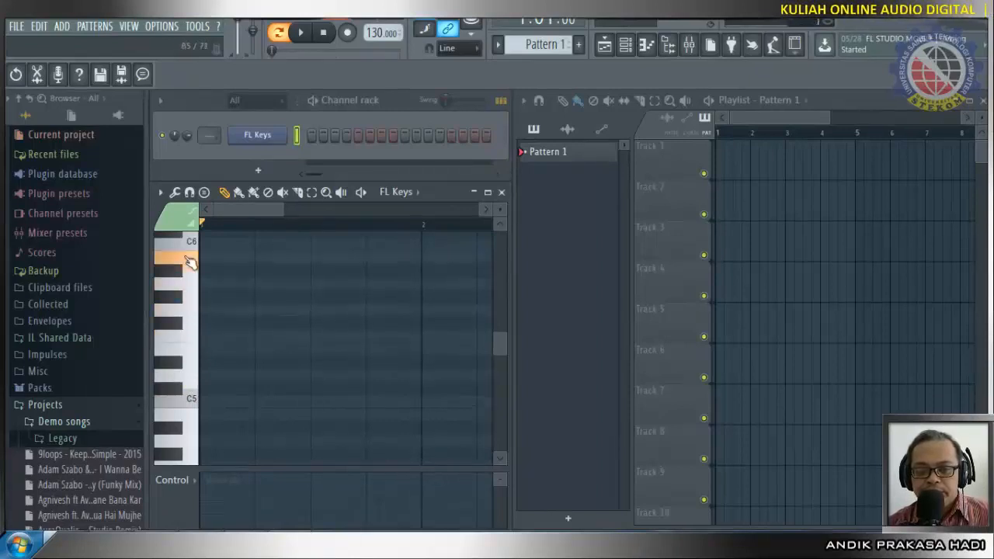
{"action": "left_click", "coordinate": [191, 247]}
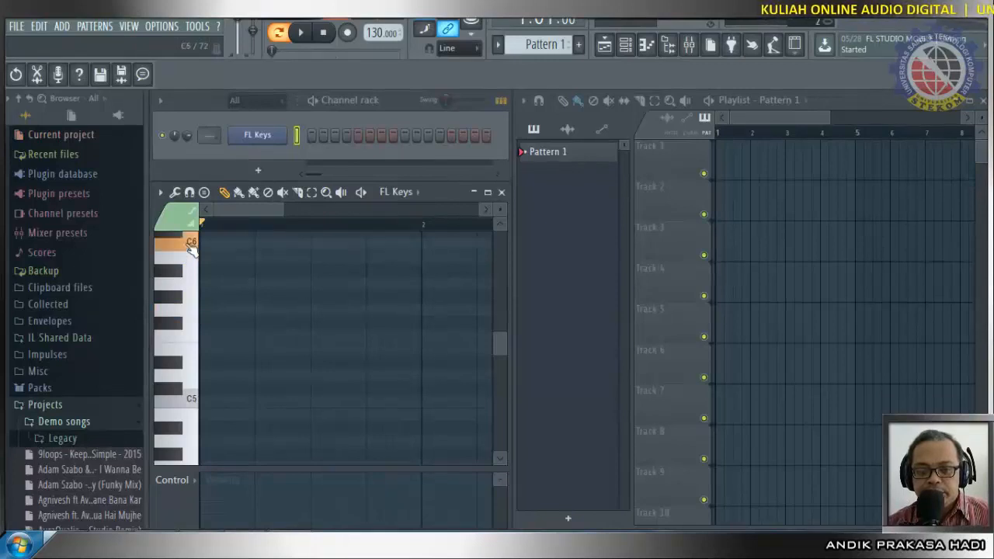
Play the white keys upward from C4 to C5 on the piano roll keyboard.
{"action": "scroll", "coordinate": [191, 328], "scroll_direction": "down", "scroll_amount": 3}
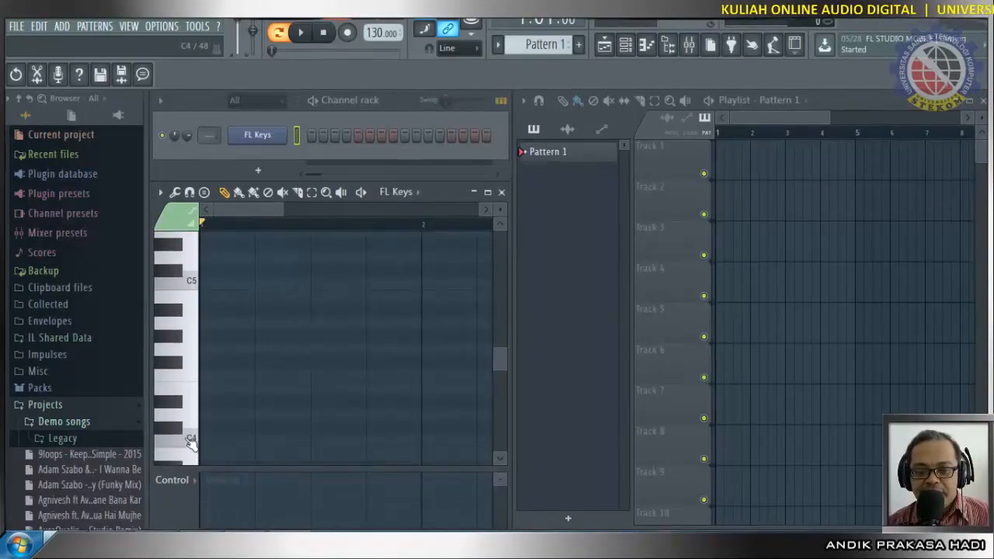
{"action": "left_click", "coordinate": [190, 437]}
{"action": "left_click", "coordinate": [188, 414]}
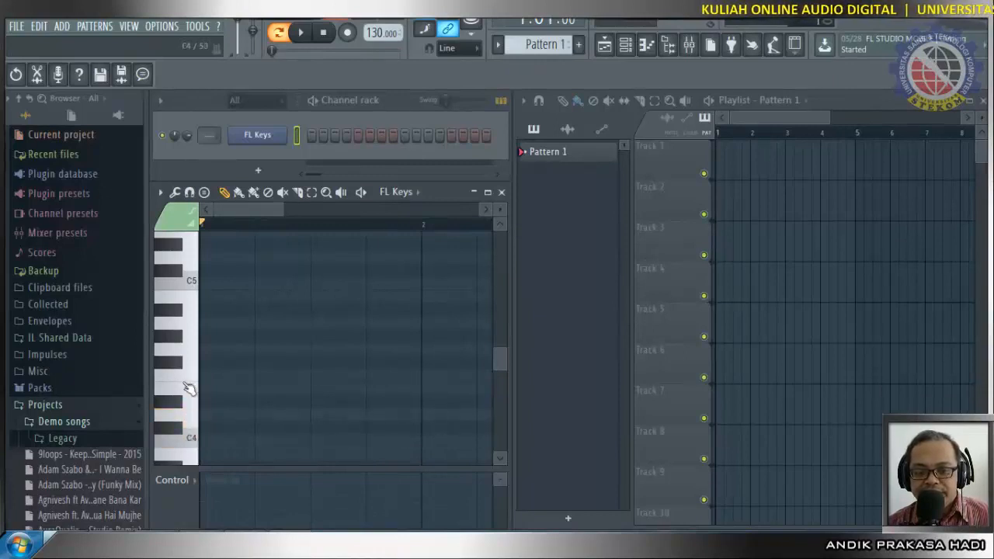
{"action": "left_click", "coordinate": [190, 379]}
{"action": "left_click", "coordinate": [189, 392]}
{"action": "left_click", "coordinate": [188, 377]}
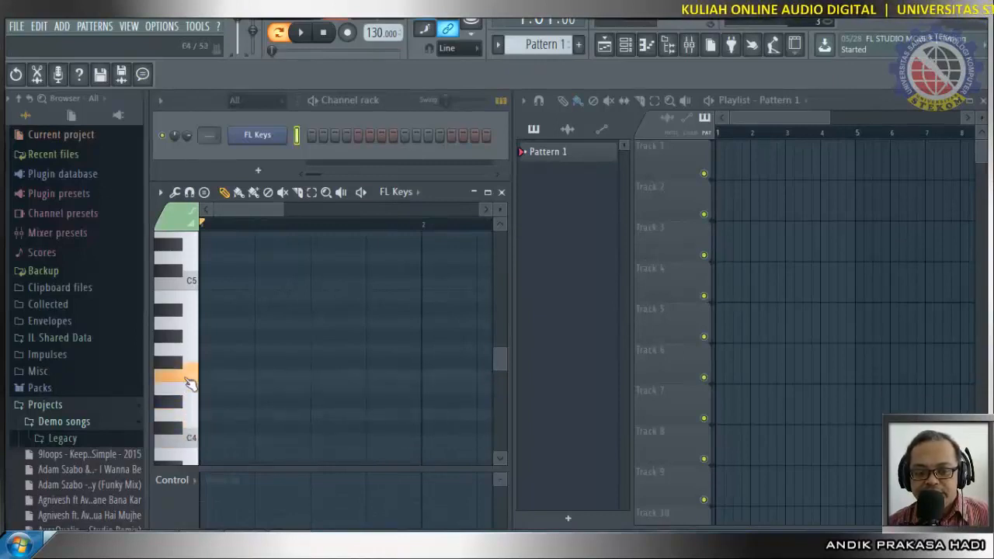
{"action": "left_click", "coordinate": [189, 357]}
{"action": "left_click", "coordinate": [188, 323]}
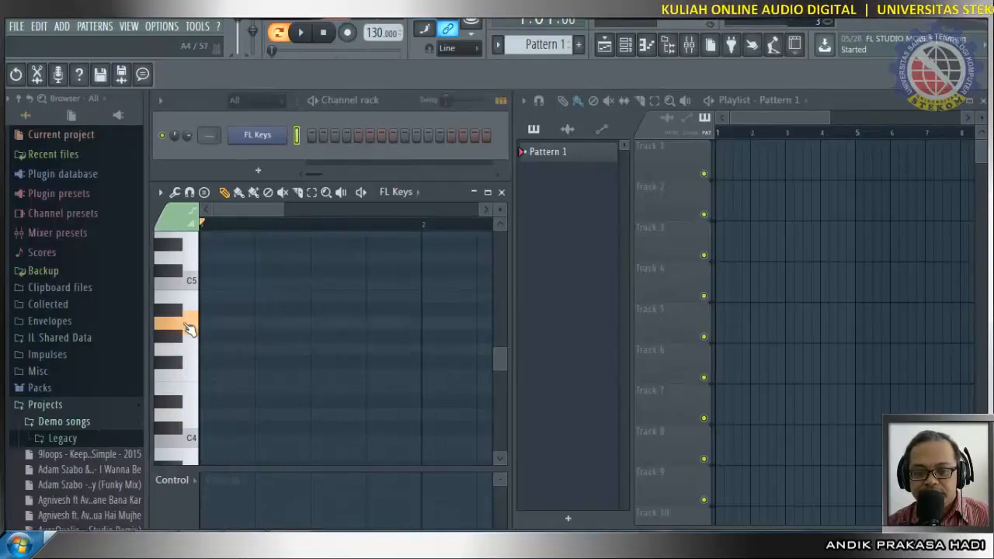
{"action": "left_click", "coordinate": [188, 303]}
{"action": "left_click", "coordinate": [193, 284]}
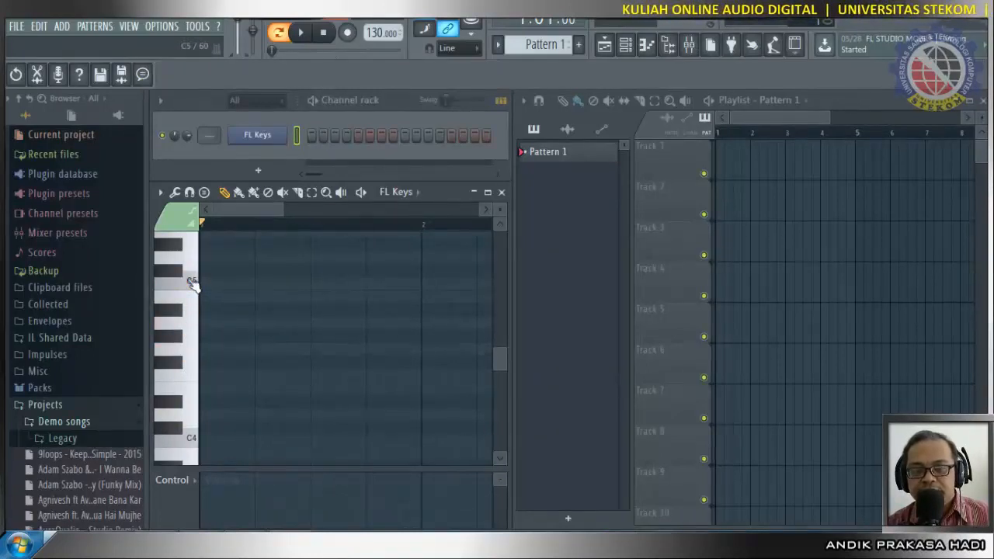
Audition C5 again and compare it with C4 an octave lower on the piano roll keyboard.
{"action": "scroll", "coordinate": [295, 291], "scroll_direction": "up", "scroll_amount": 3}
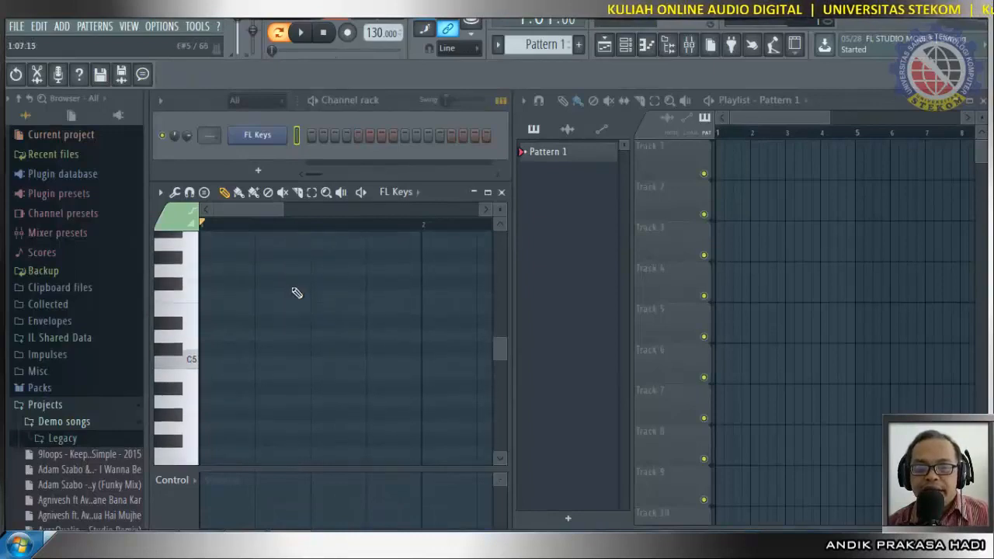
{"action": "left_click", "coordinate": [186, 360]}
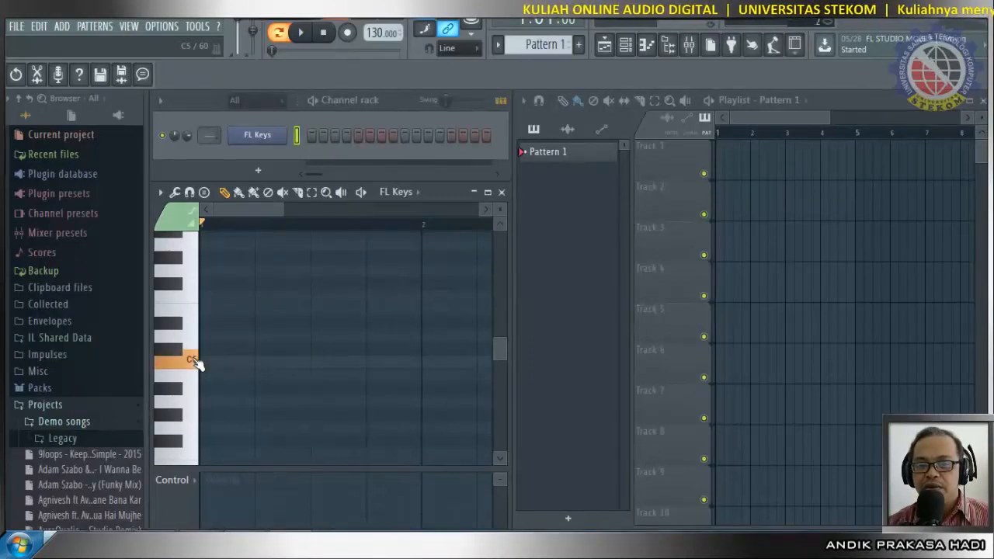
{"action": "left_click", "coordinate": [190, 360]}
{"action": "scroll", "coordinate": [231, 382], "scroll_direction": "down", "scroll_amount": 3}
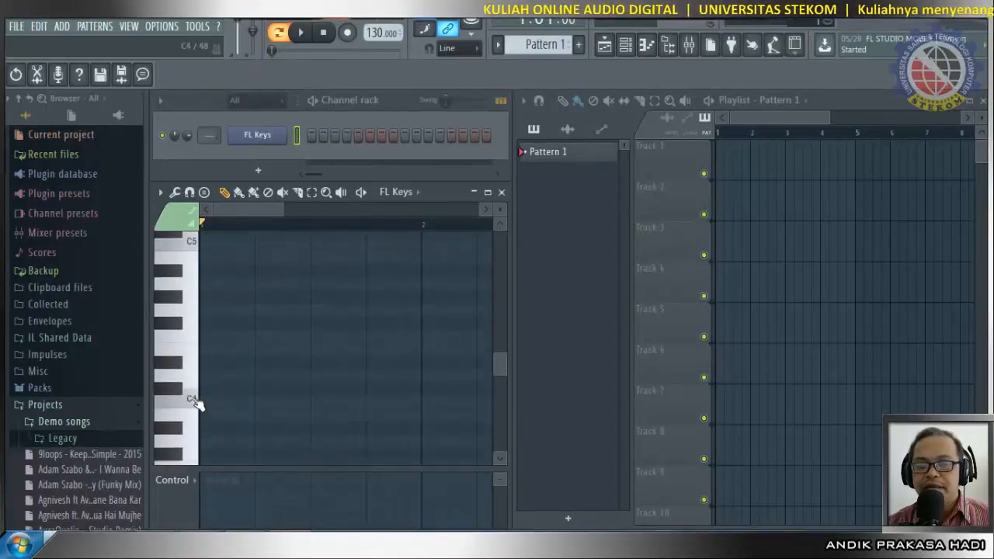
{"action": "left_click", "coordinate": [197, 402]}
{"action": "left_click", "coordinate": [197, 402]}
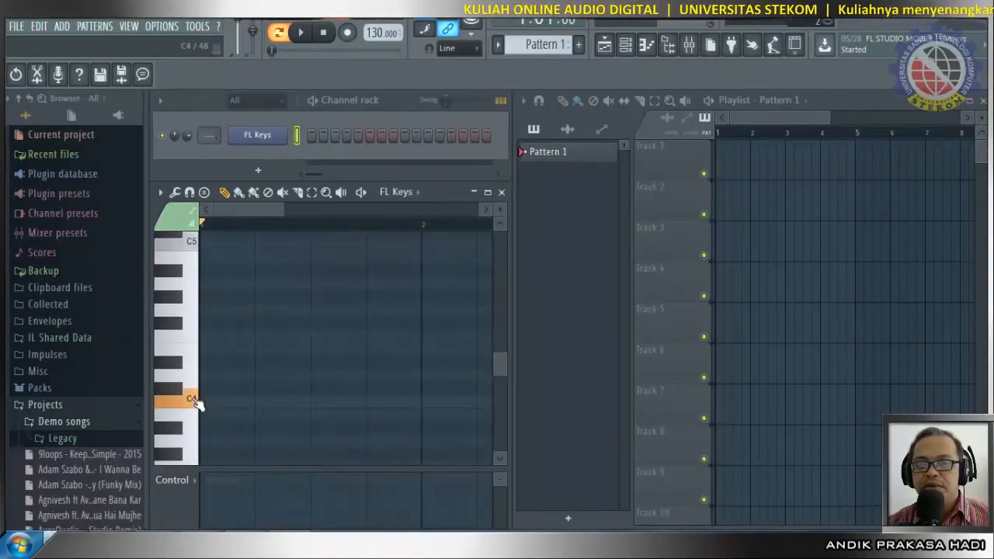
{"action": "left_click", "coordinate": [197, 402]}
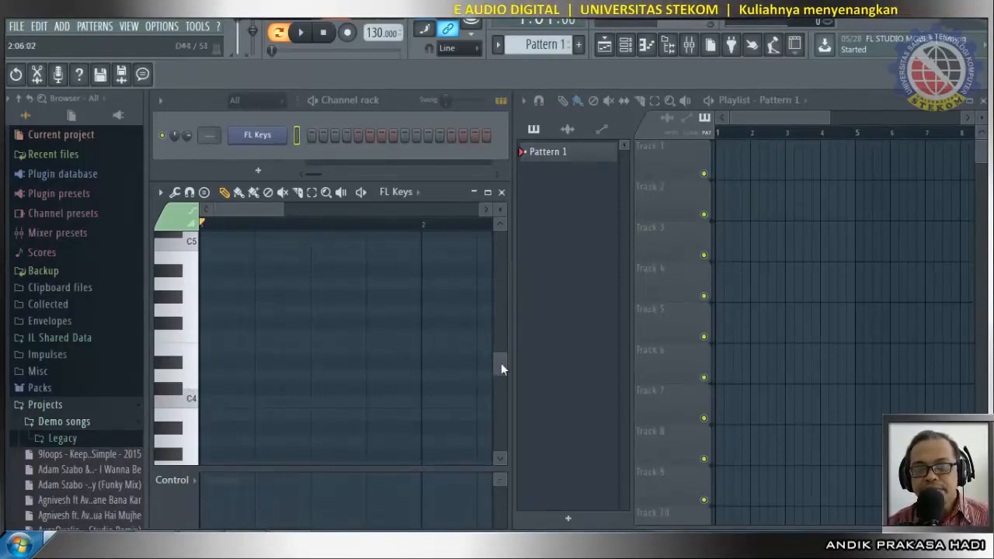
{"action": "left_click_drag", "start_coordinate": [500, 363], "coordinate": [494, 342]}
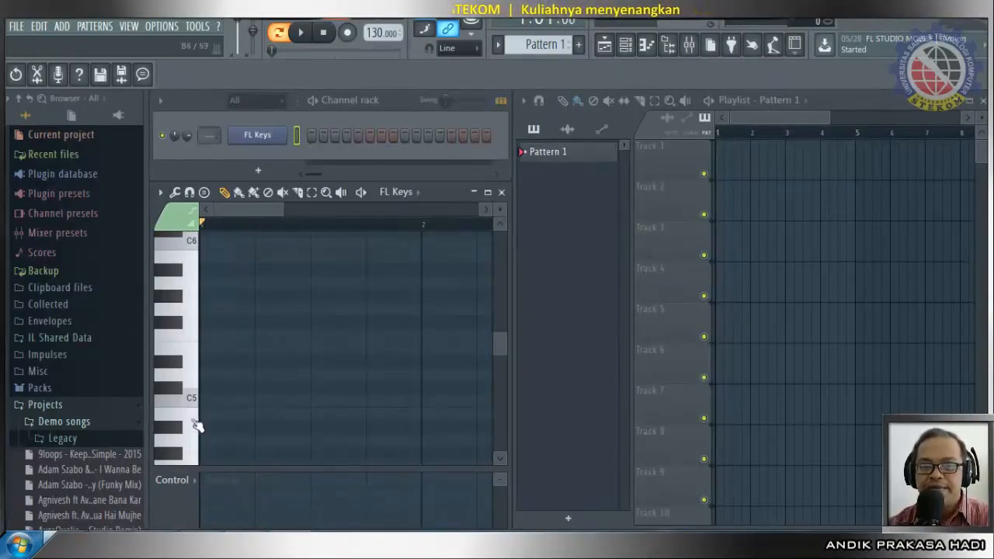
{"action": "scroll", "coordinate": [201, 408], "scroll_direction": "up", "scroll_amount": 3}
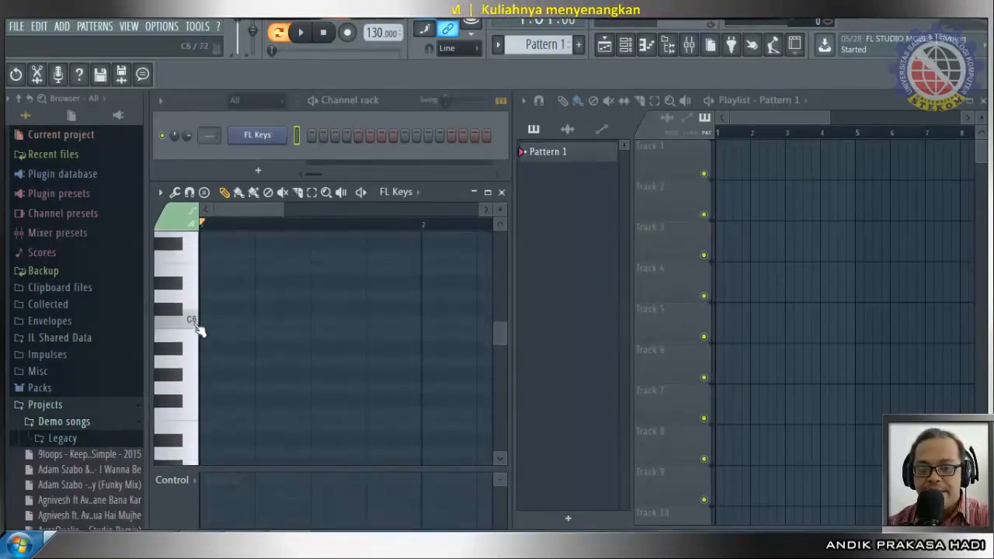
{"action": "scroll", "coordinate": [215, 343], "scroll_direction": "down", "scroll_amount": 6}
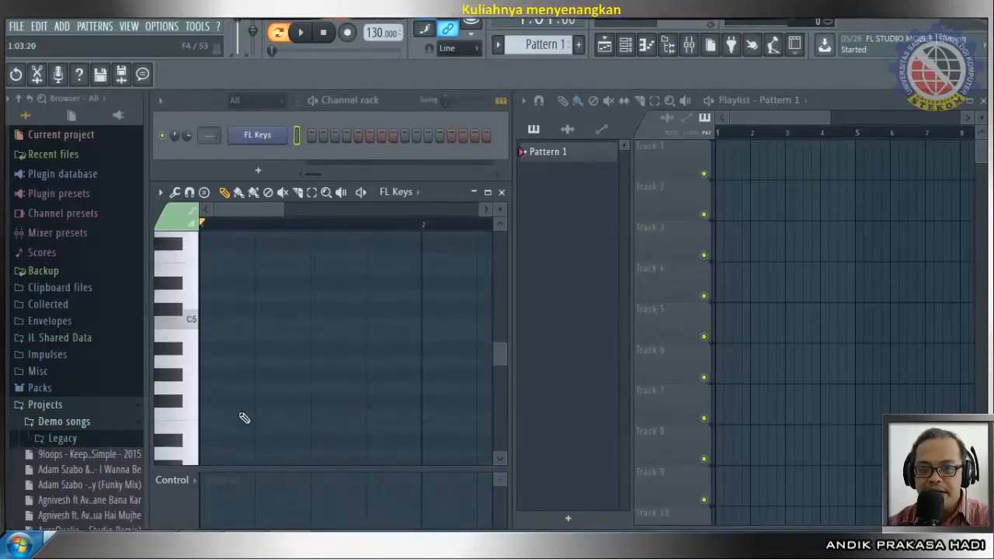
{"action": "scroll", "coordinate": [243, 418], "scroll_direction": "up", "scroll_amount": 4}
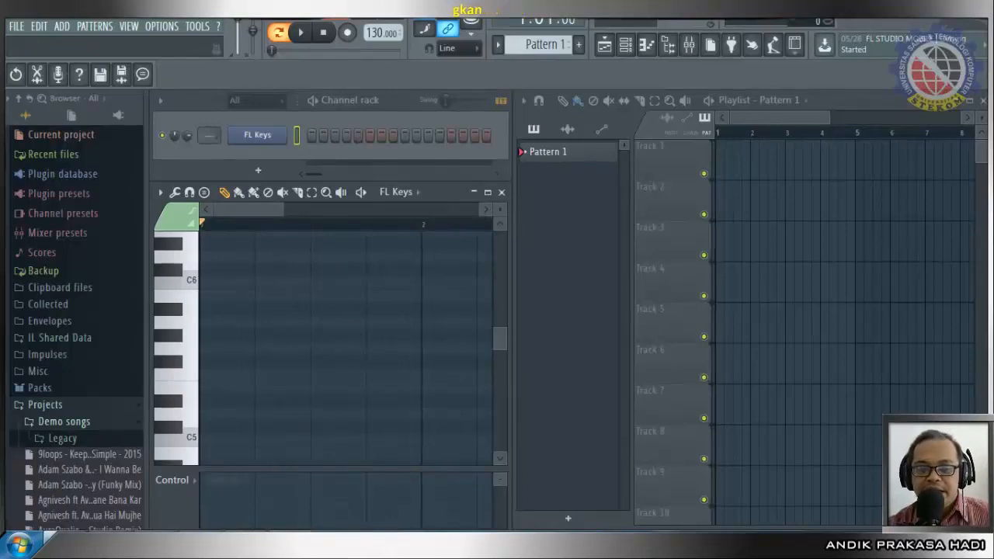
Switch to OBS and activate the MateriPPT scene to show the lecture slides.
{"action": "left_click", "coordinate": [234, 546]}
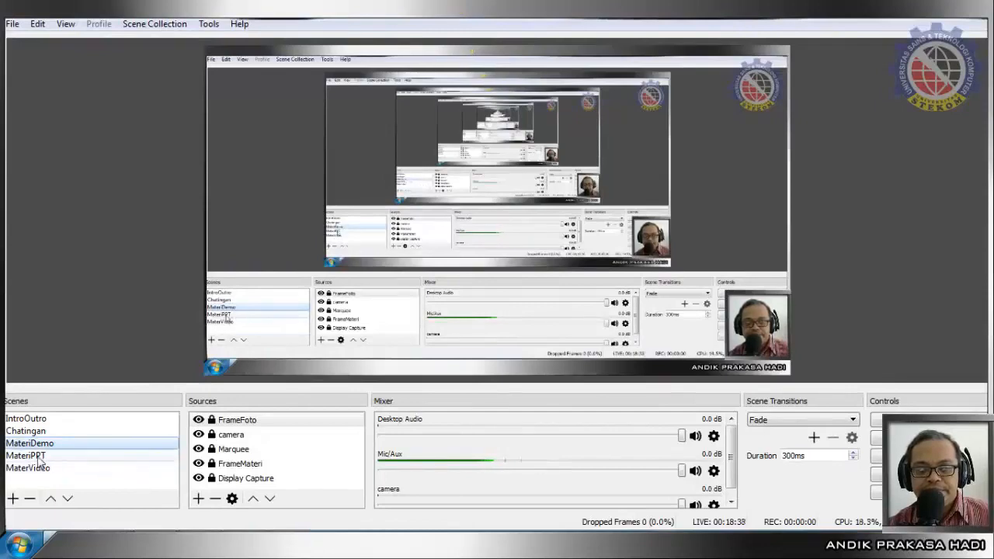
{"action": "left_click", "coordinate": [125, 456]}
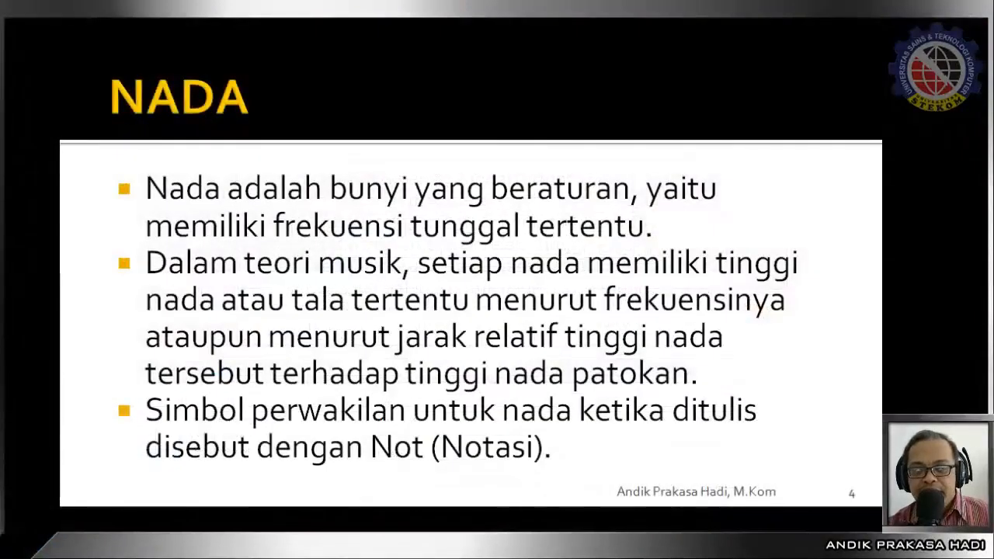
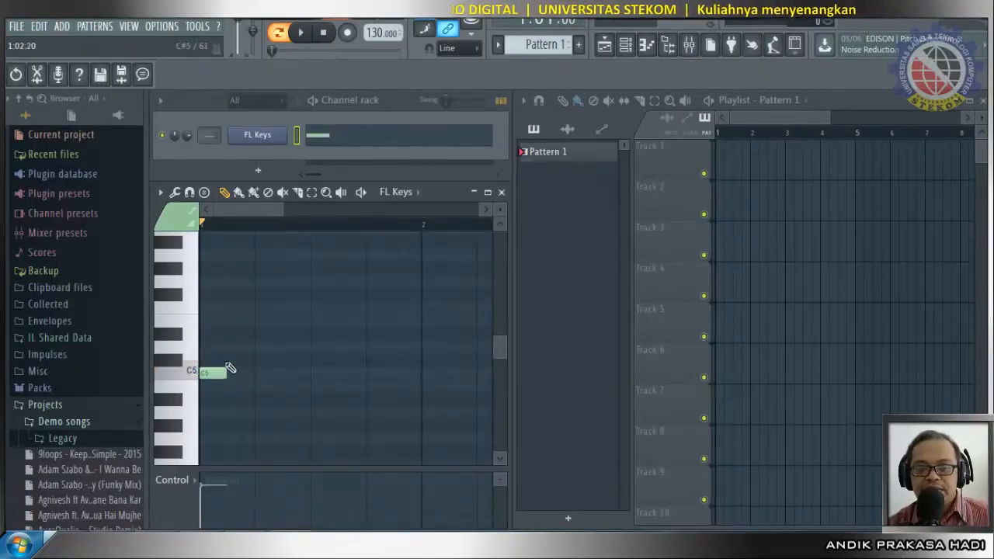
Lengthen the first C5 note to one full beat and add a D5 note of equal length on the second beat.
{"action": "double_click", "coordinate": [221, 372]}
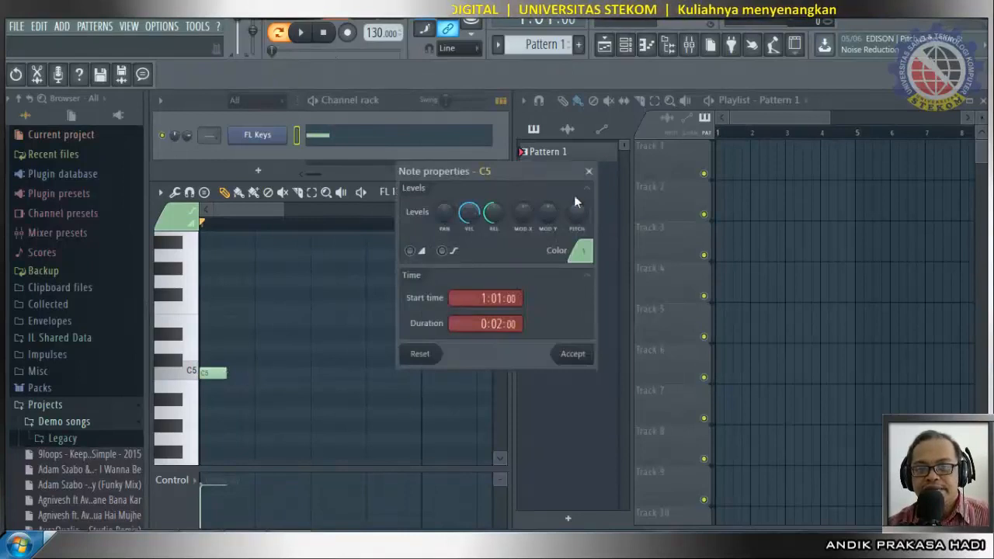
{"action": "left_click", "coordinate": [588, 171]}
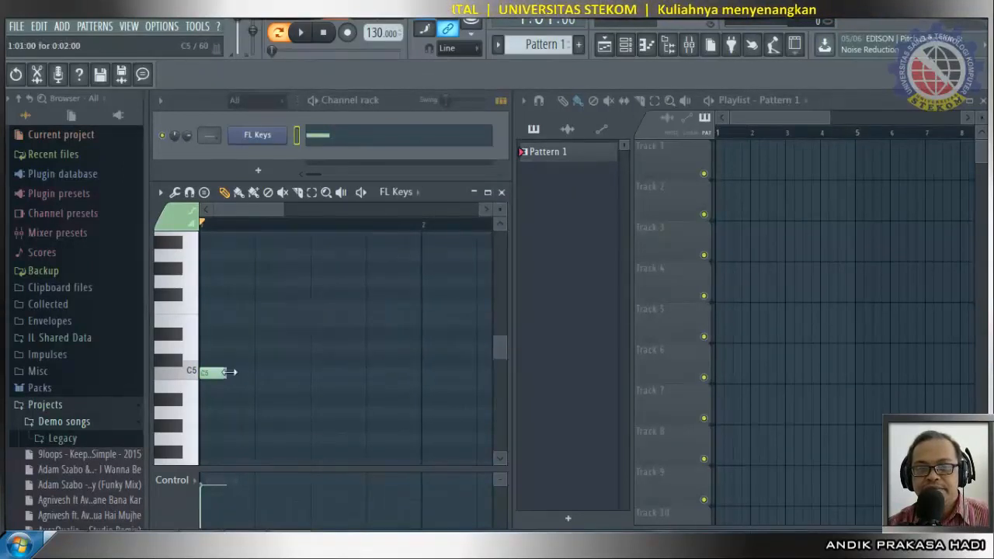
{"action": "left_click_drag", "start_coordinate": [230, 371], "coordinate": [254, 372]}
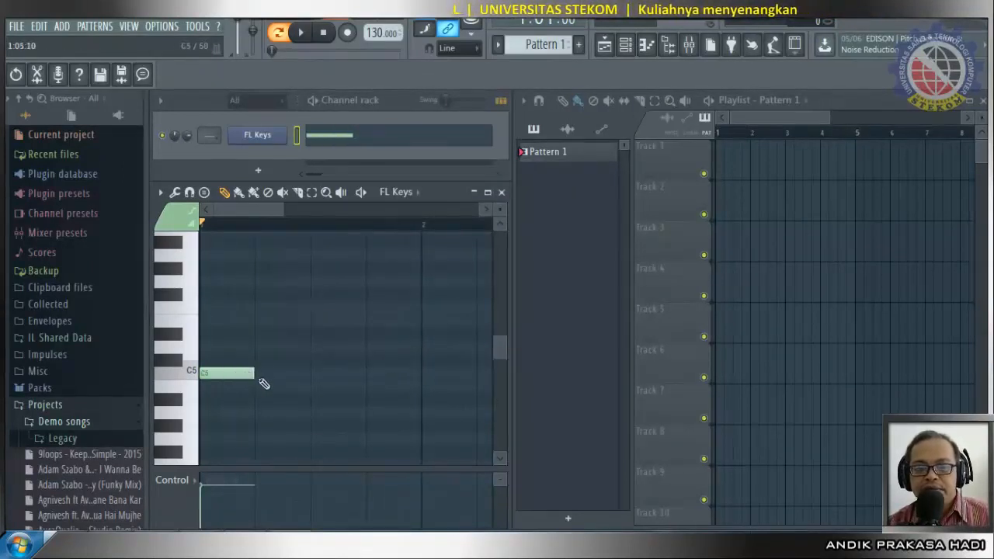
{"action": "left_click", "coordinate": [260, 348]}
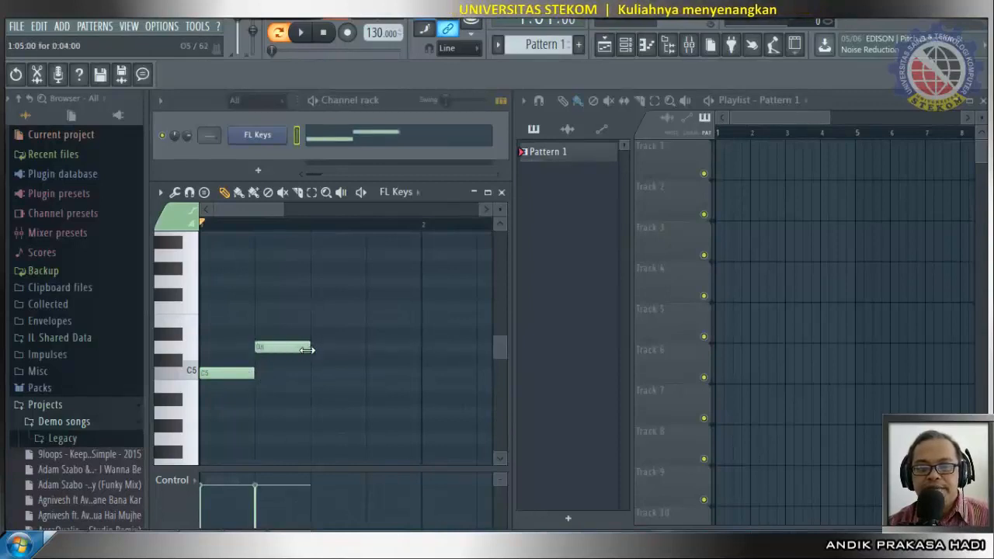
Shorten D5 to half a beat, continue with half-beat notes E5, F5, G5, E5 and C5 within bar 1, and play back the melody.
{"action": "left_click_drag", "start_coordinate": [307, 349], "coordinate": [331, 278]}
{"action": "left_click", "coordinate": [285, 332]}
{"action": "left_click", "coordinate": [378, 308]}
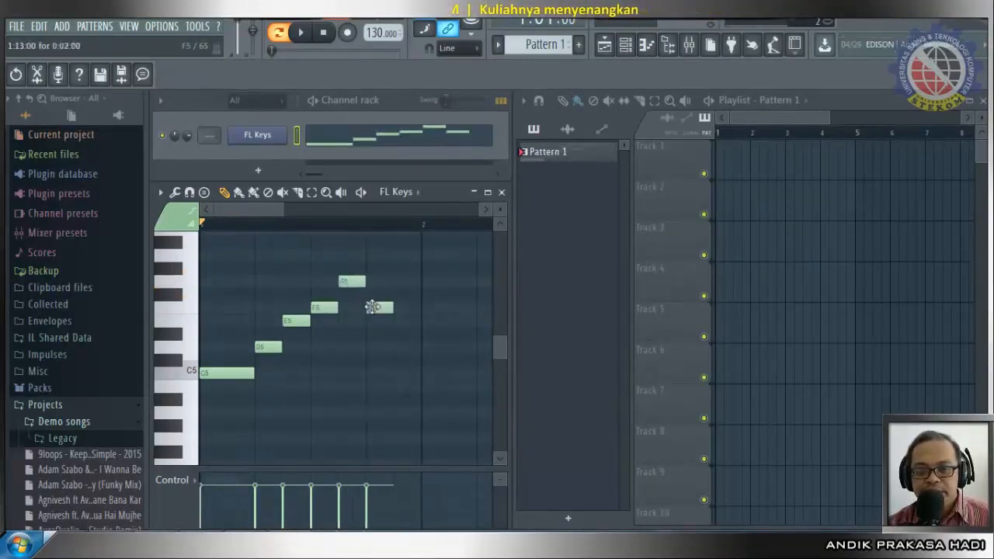
{"action": "left_click_drag", "start_coordinate": [373, 309], "coordinate": [392, 326]}
{"action": "left_click_drag", "start_coordinate": [400, 374], "coordinate": [396, 368]}
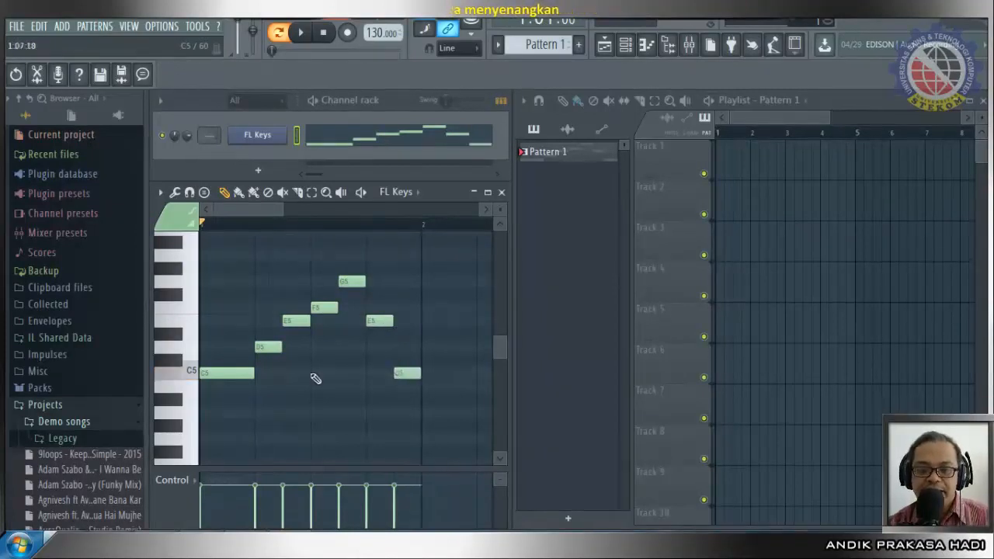
{"action": "left_click", "coordinate": [301, 34]}
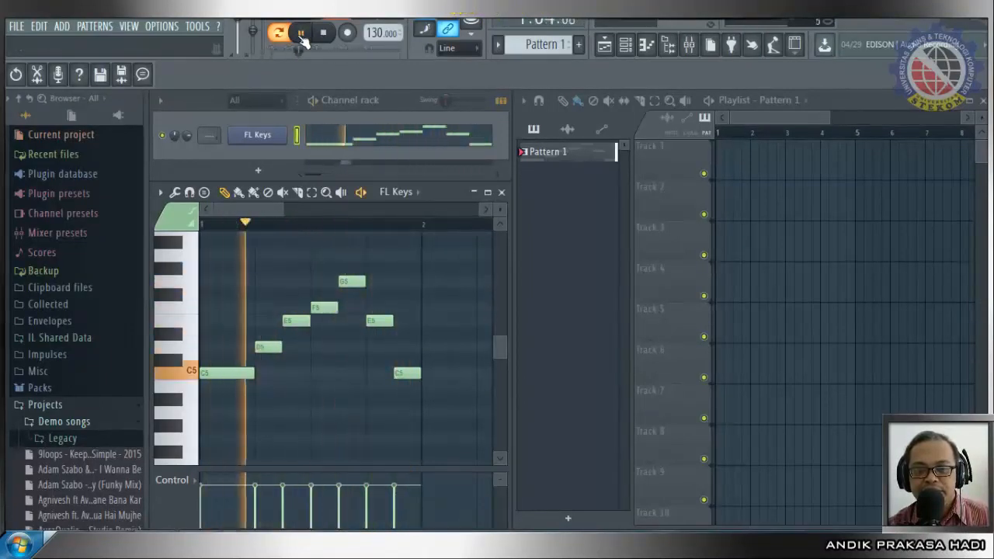
{"action": "left_click", "coordinate": [325, 35]}
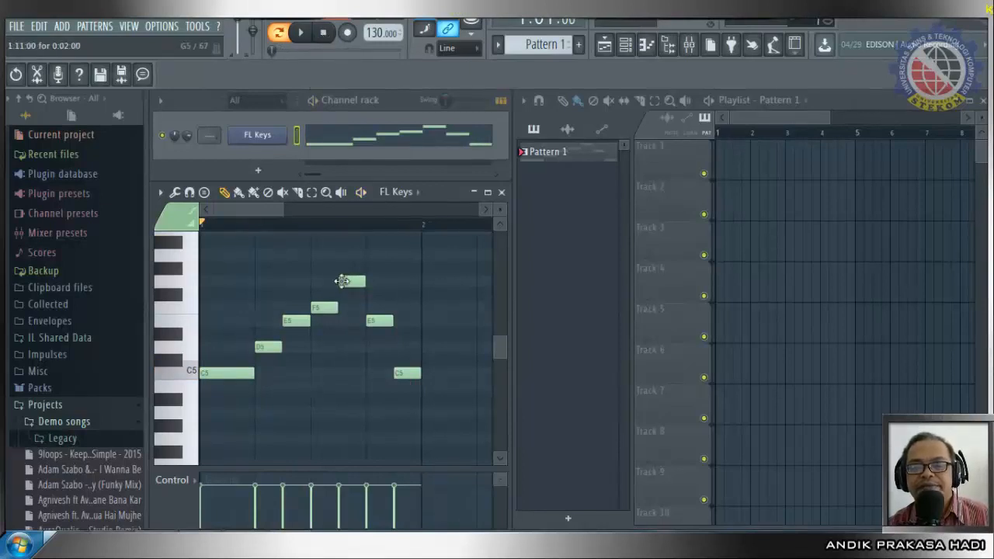
Delete the five notes following D5 and lengthen D5 to one full beat.
{"action": "right_click", "coordinate": [293, 320]}
{"action": "right_click", "coordinate": [318, 309]}
{"action": "right_click", "coordinate": [351, 282]}
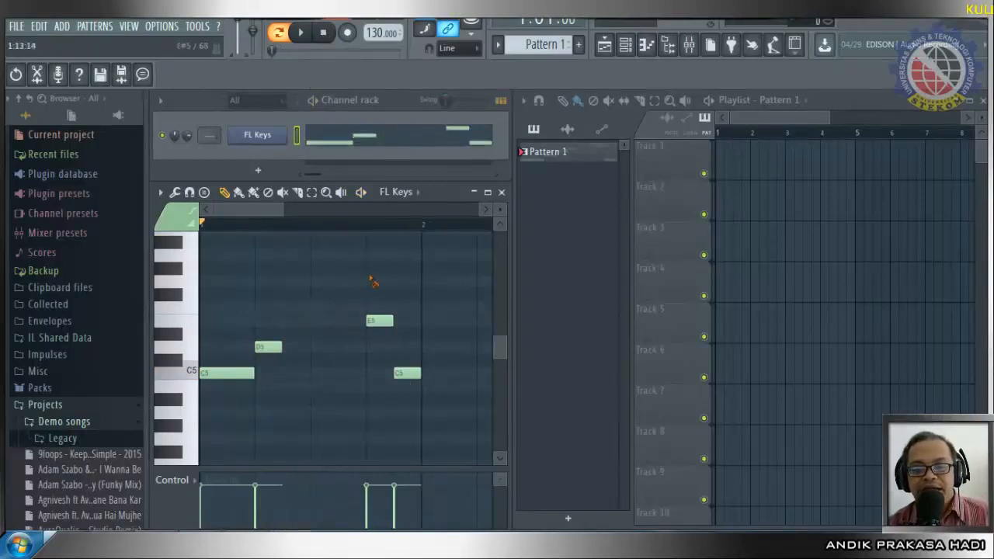
{"action": "right_click", "coordinate": [380, 320]}
{"action": "right_click", "coordinate": [406, 372]}
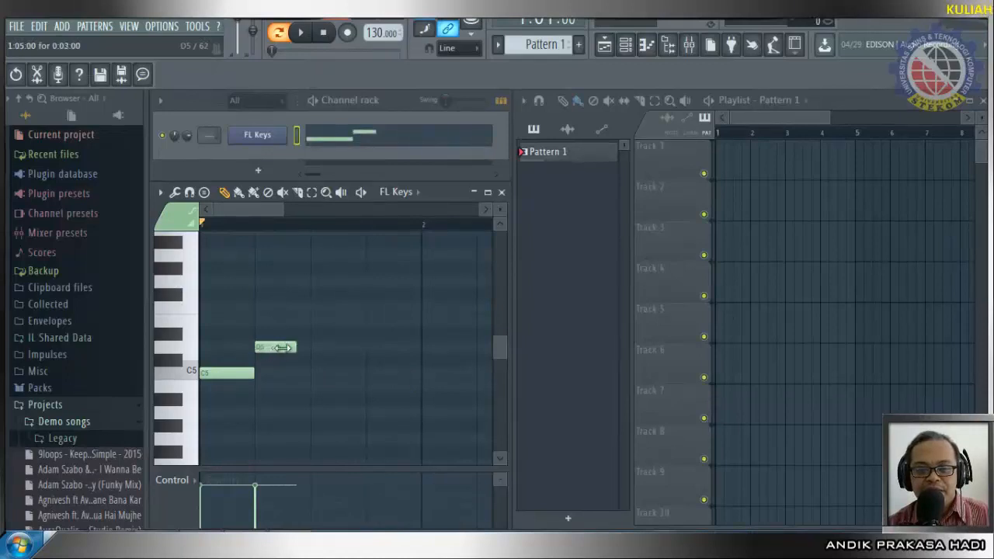
{"action": "left_click_drag", "start_coordinate": [281, 347], "coordinate": [314, 349]}
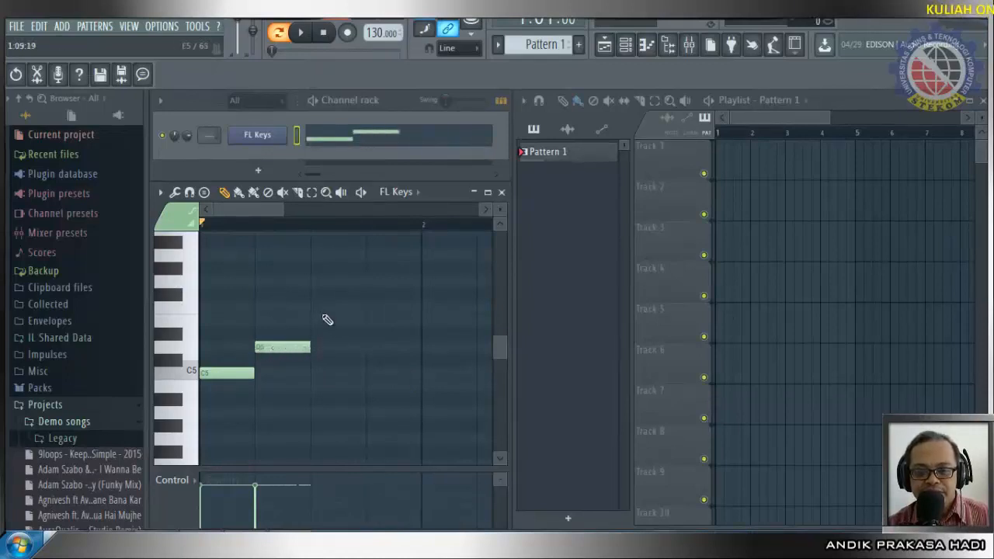
Add one-beat notes E5 on beat 3 and F5 on beat 4 of bar 1, and G5 at the start of bar 2.
{"action": "left_click", "coordinate": [326, 320]}
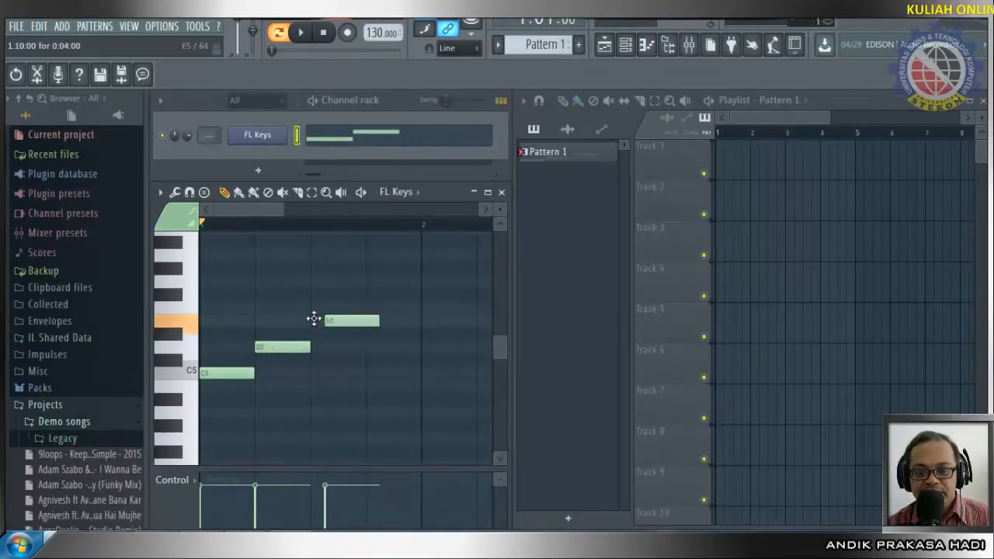
{"action": "left_click_drag", "start_coordinate": [314, 319], "coordinate": [362, 313]}
{"action": "left_click", "coordinate": [374, 296]}
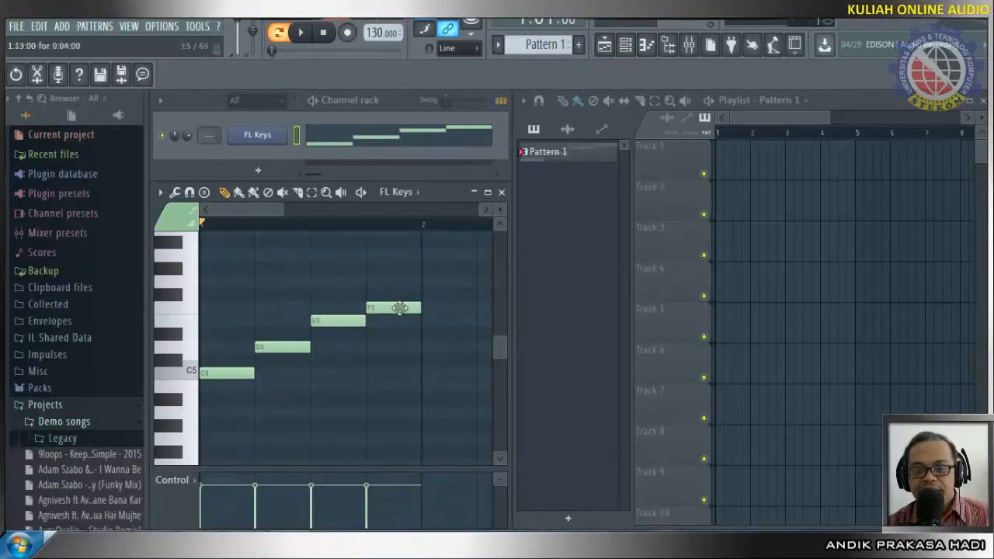
{"action": "left_click_drag", "start_coordinate": [433, 283], "coordinate": [417, 284]}
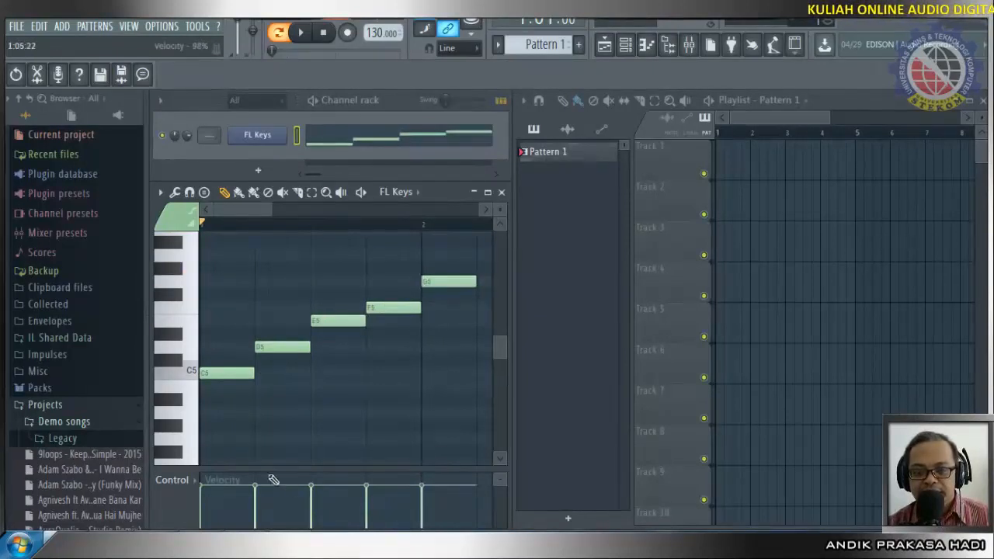
Complete bar 2 with a one-beat E5 on beat 2 and a C5 on beat 3 lasting two beats.
{"action": "mouse_move", "coordinate": [249, 210]}
{"action": "left_mouse_down"}
{"action": "mouse_move", "coordinate": [288, 216]}
{"action": "mouse_move", "coordinate": [279, 225]}
{"action": "left_mouse_up"}
{"action": "left_click", "coordinate": [349, 323]}
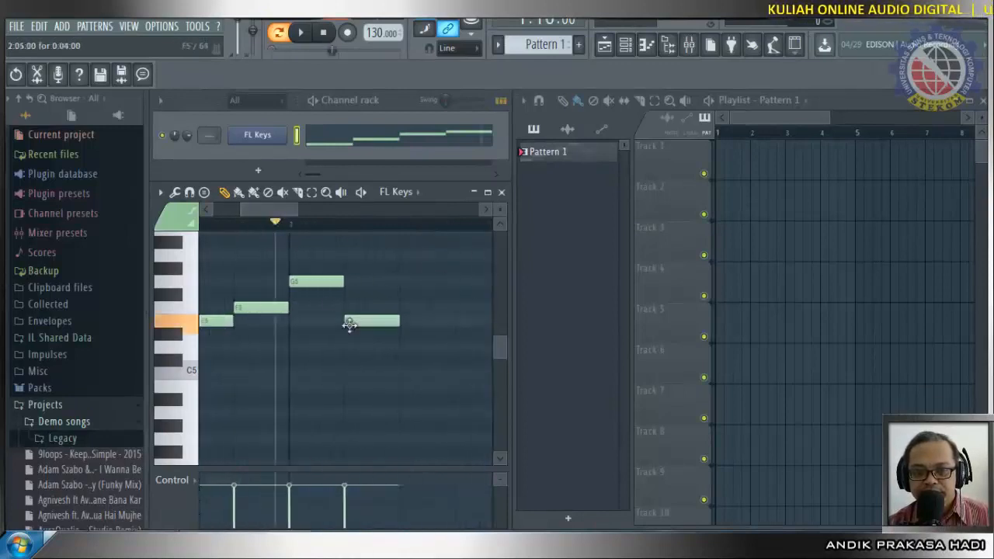
{"action": "left_click", "coordinate": [405, 359]}
{"action": "left_click_drag", "start_coordinate": [406, 365], "coordinate": [408, 374]}
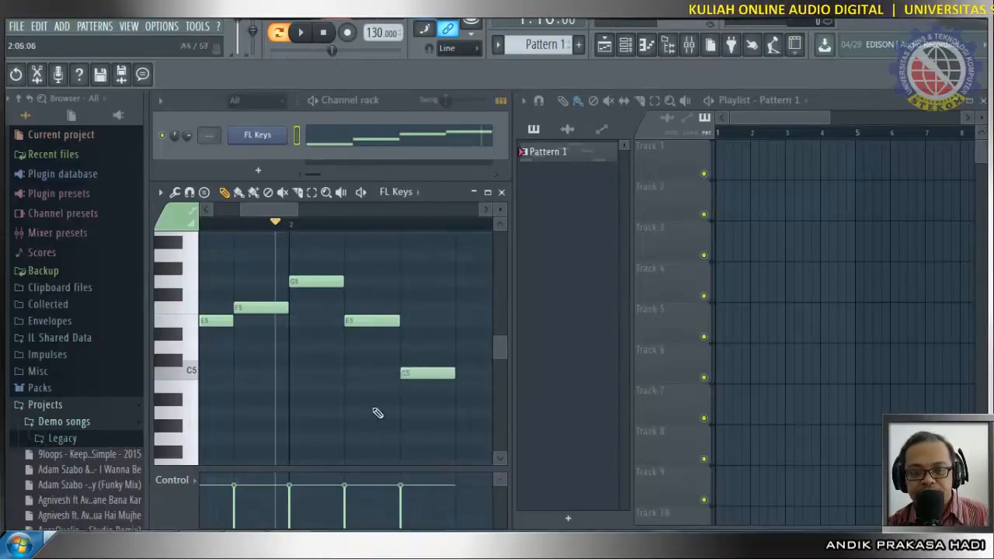
{"action": "left_click_drag", "start_coordinate": [285, 202], "coordinate": [304, 211]}
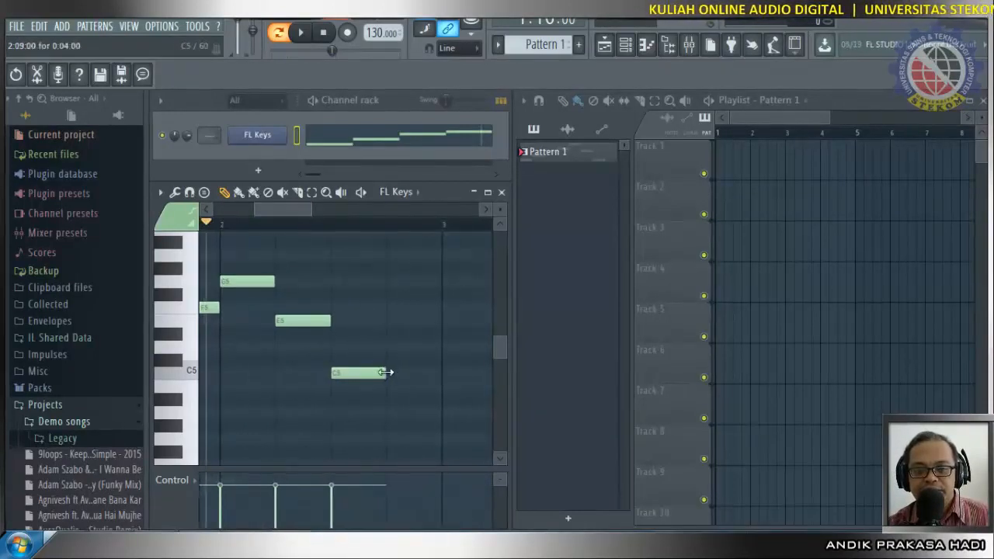
{"action": "left_click_drag", "start_coordinate": [386, 373], "coordinate": [435, 373]}
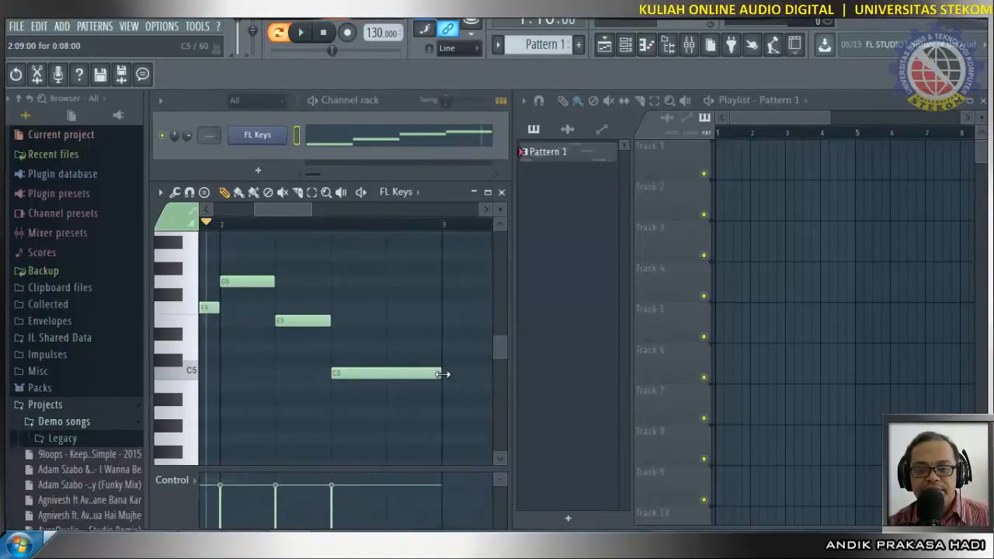
Play back the melody, shorten bar 1's D5 to half a beat, and move the one-beat E5 directly after it.
{"action": "left_click", "coordinate": [301, 34]}
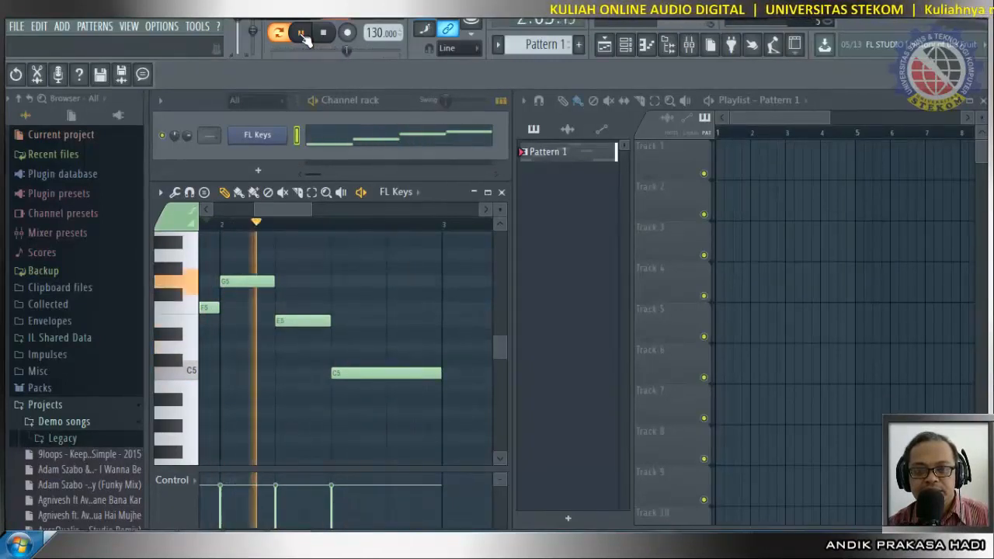
{"action": "left_click", "coordinate": [325, 34]}
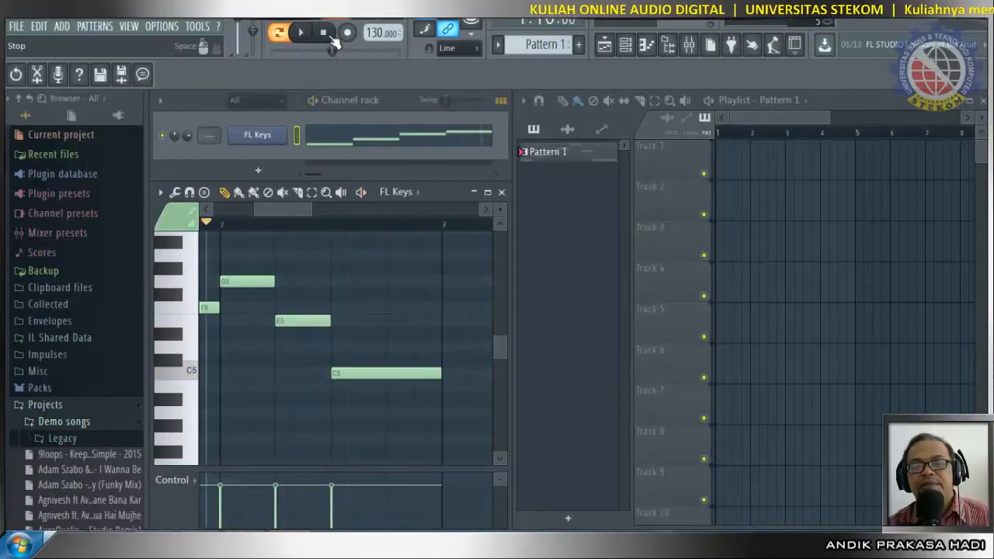
{"action": "left_click_drag", "start_coordinate": [286, 212], "coordinate": [229, 219]}
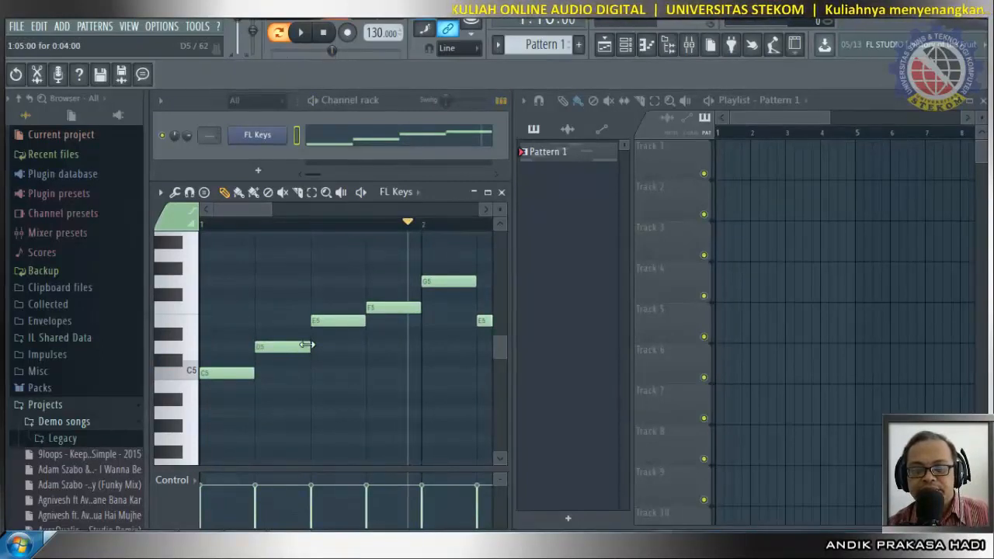
{"action": "left_click_drag", "start_coordinate": [305, 345], "coordinate": [282, 346]}
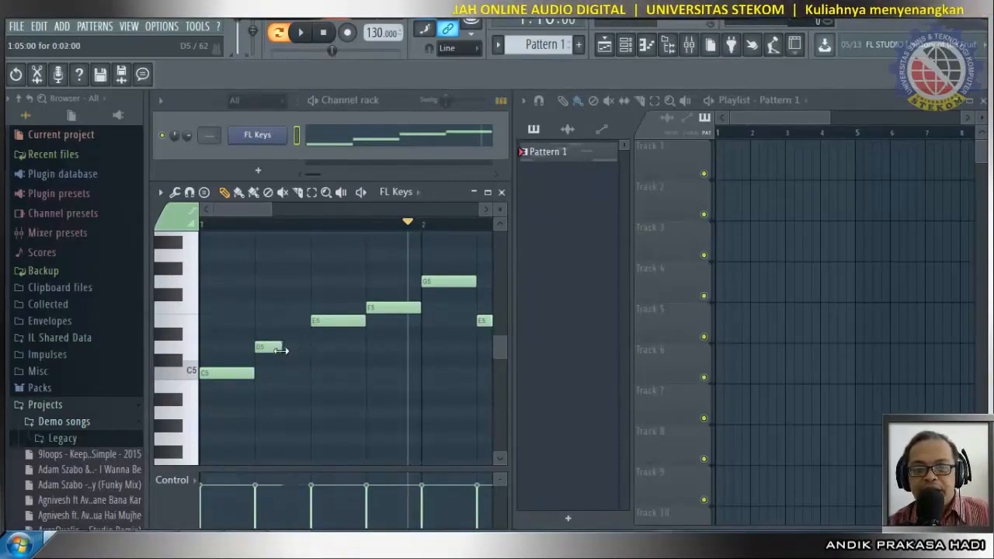
{"action": "left_click_drag", "start_coordinate": [326, 320], "coordinate": [313, 322]}
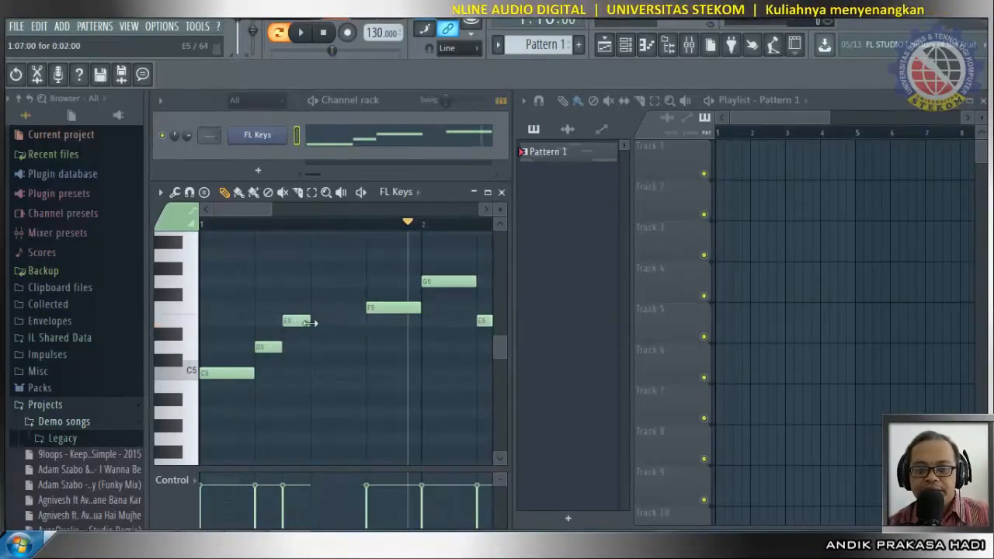
{"action": "left_click_drag", "start_coordinate": [310, 323], "coordinate": [337, 325]}
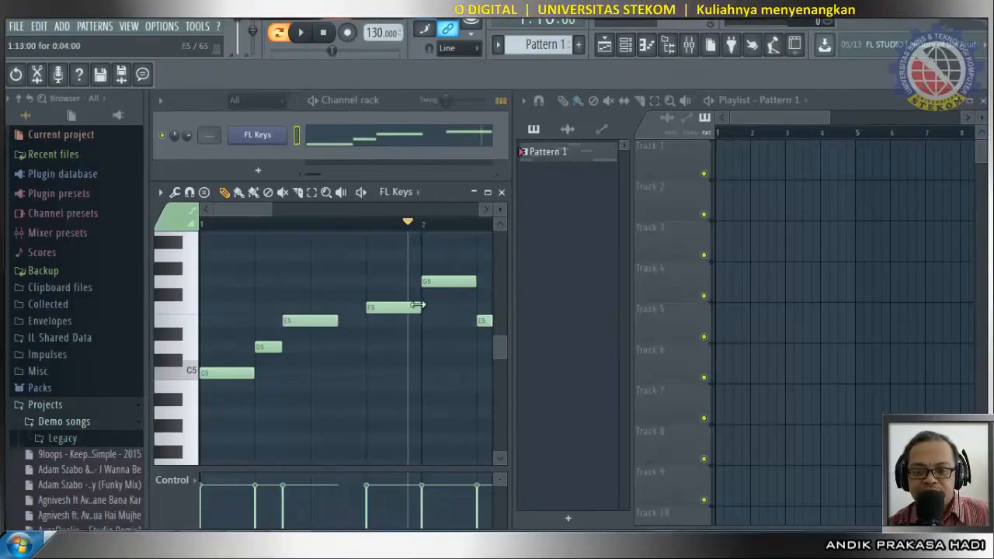
Move F5 directly after E5 in bar 1 and make it last one and a half beats, up to bar 2.
{"action": "left_click", "coordinate": [302, 35]}
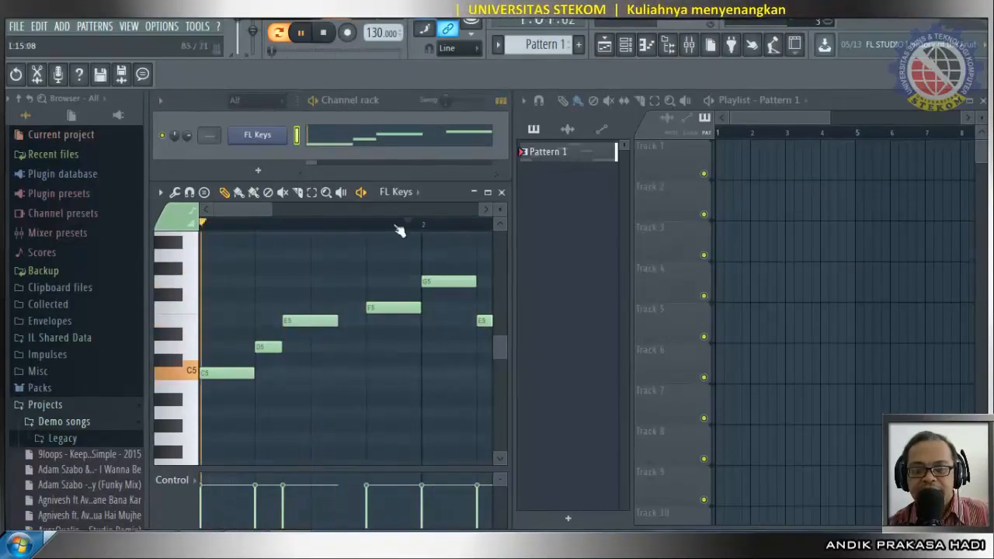
{"action": "left_click_drag", "start_coordinate": [418, 309], "coordinate": [397, 309]}
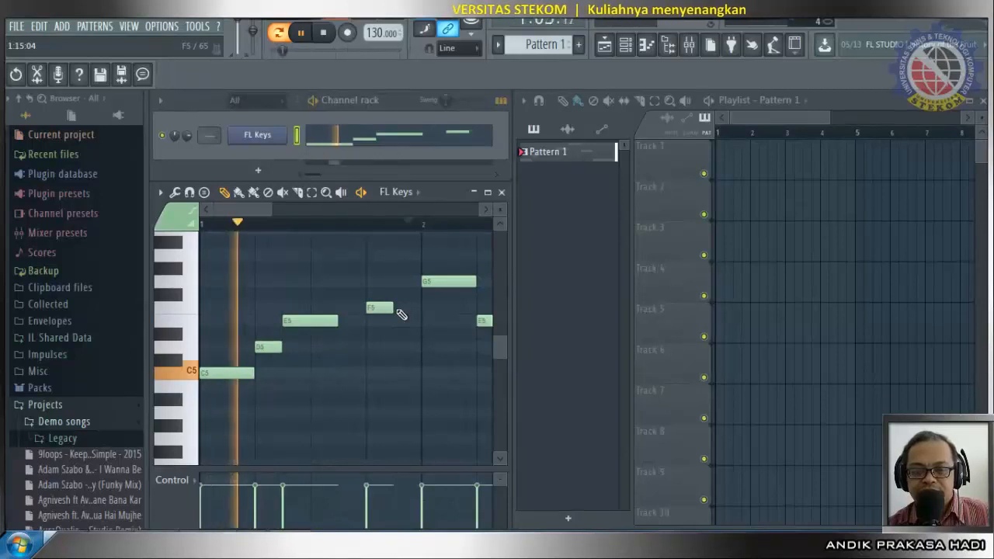
{"action": "left_click_drag", "start_coordinate": [380, 308], "coordinate": [353, 310]}
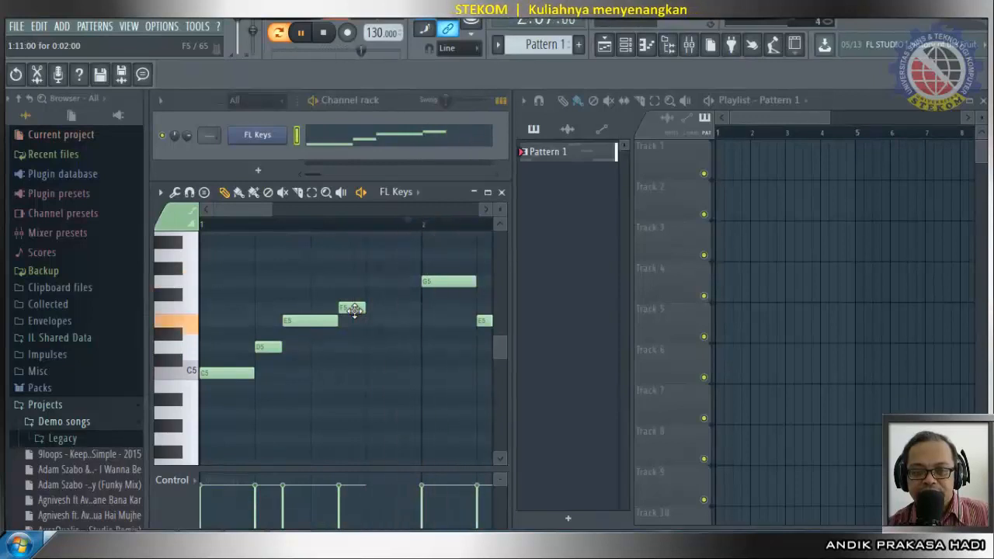
{"action": "left_click", "coordinate": [330, 33]}
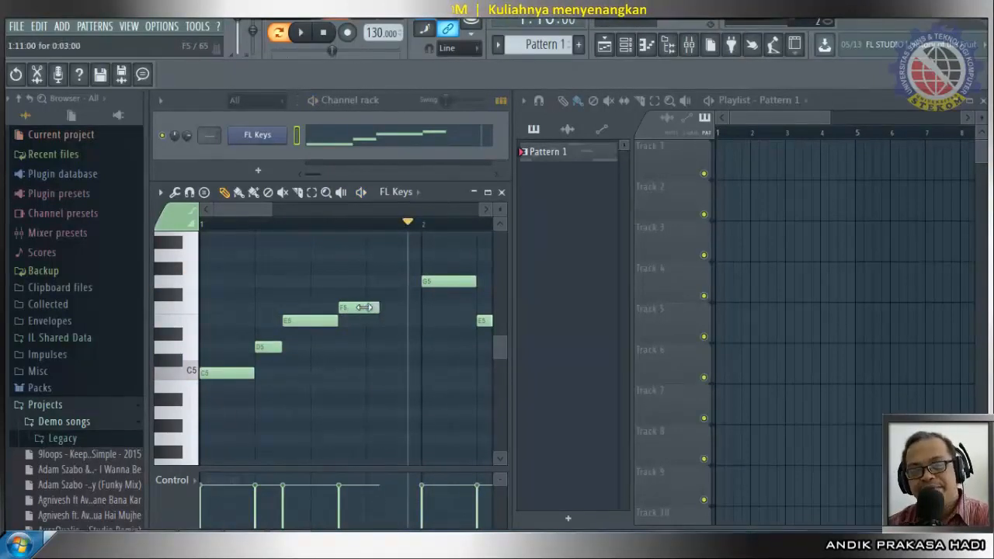
{"action": "left_click_drag", "start_coordinate": [363, 307], "coordinate": [420, 307]}
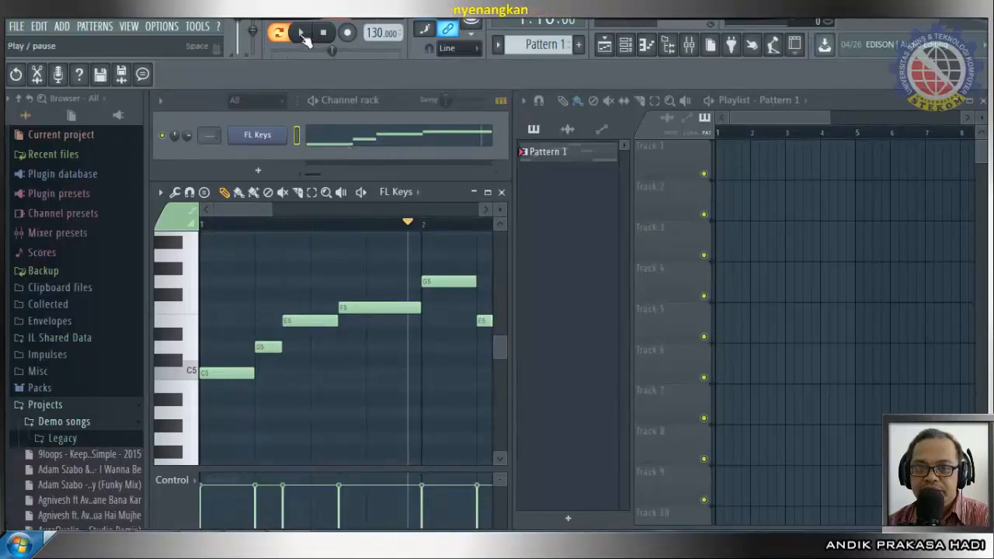
Play back the revised melody, return the playhead to the start of bar 1, and play it again.
{"action": "left_click", "coordinate": [301, 32]}
{"action": "left_click", "coordinate": [301, 32]}
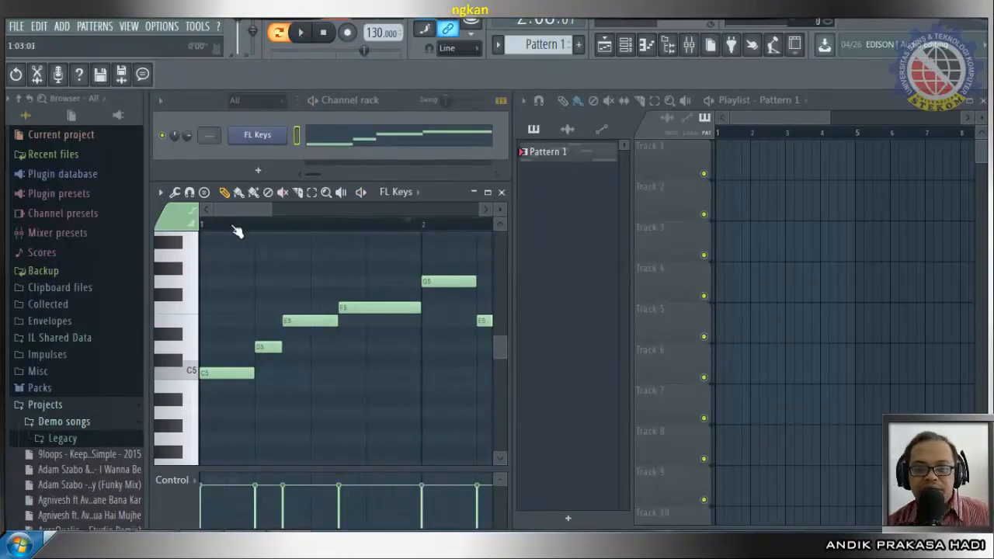
{"action": "left_click_drag", "start_coordinate": [229, 224], "coordinate": [185, 242]}
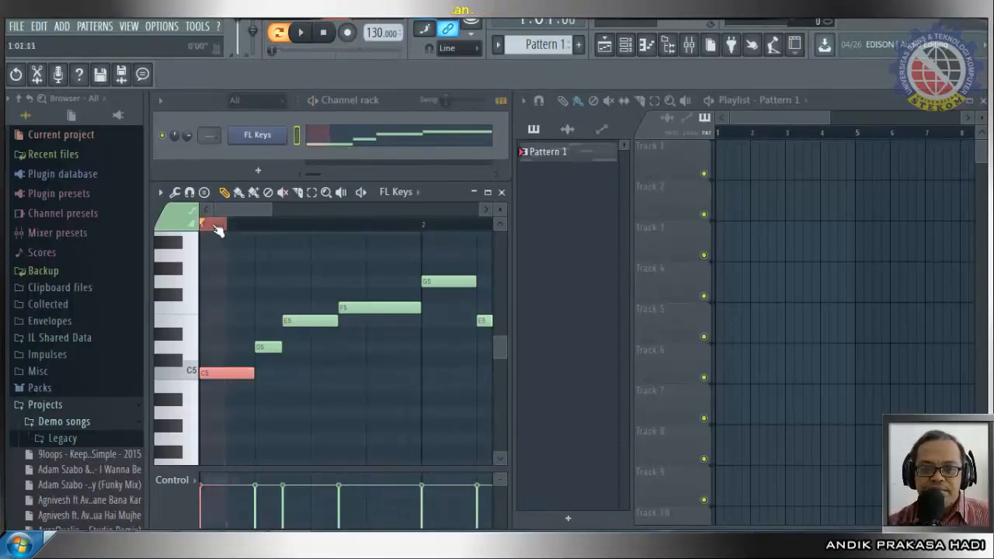
{"action": "left_click", "coordinate": [214, 224]}
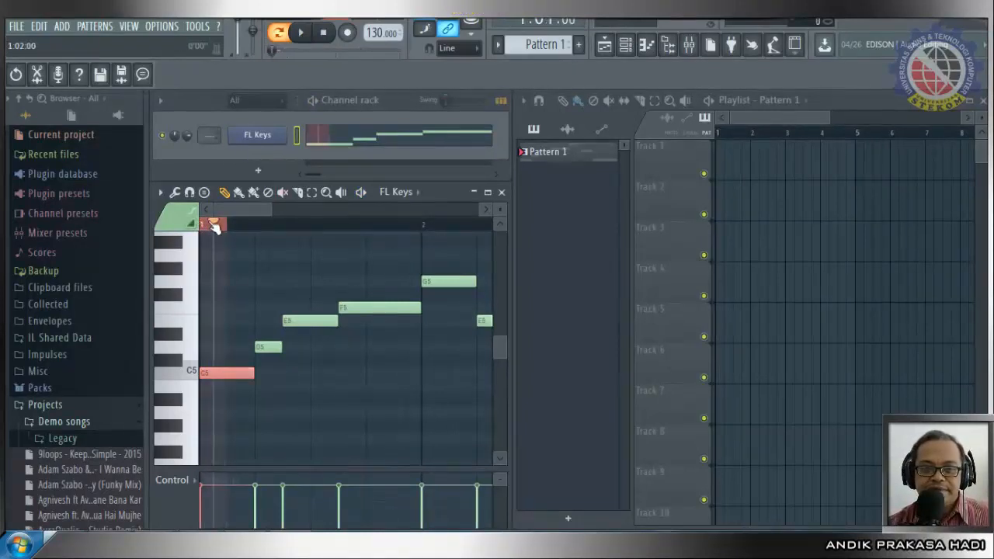
{"action": "left_click_drag", "start_coordinate": [214, 224], "coordinate": [205, 226]}
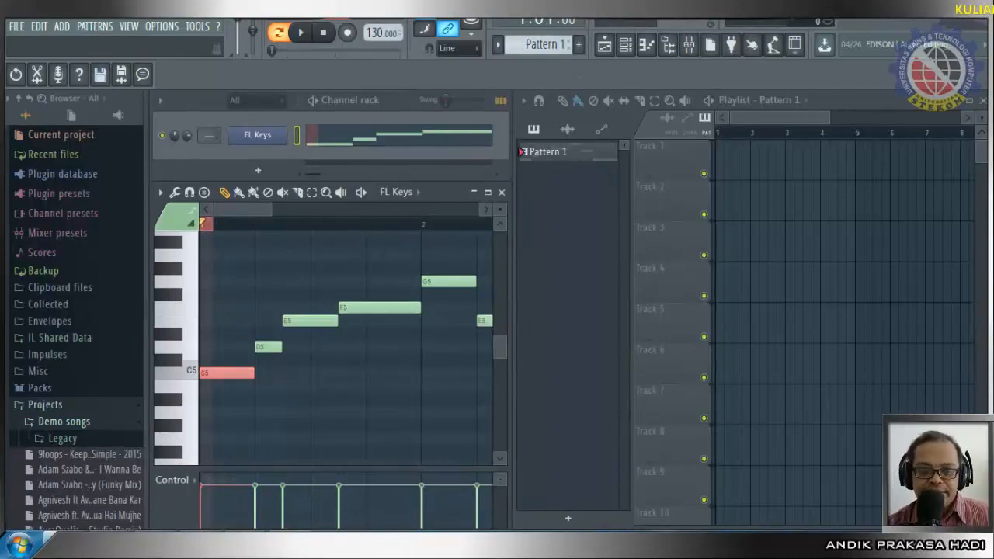
{"action": "left_click", "coordinate": [285, 294]}
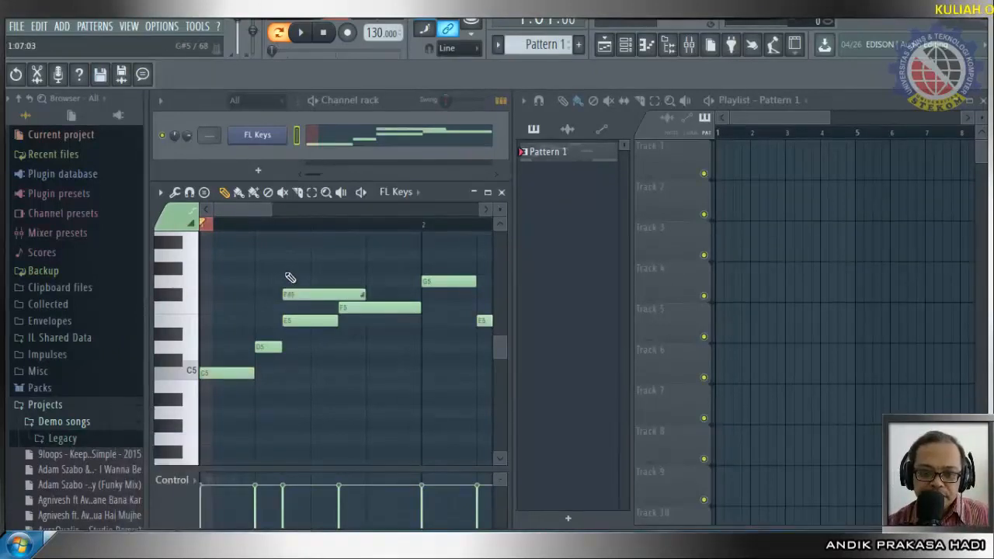
{"action": "right_click", "coordinate": [300, 296]}
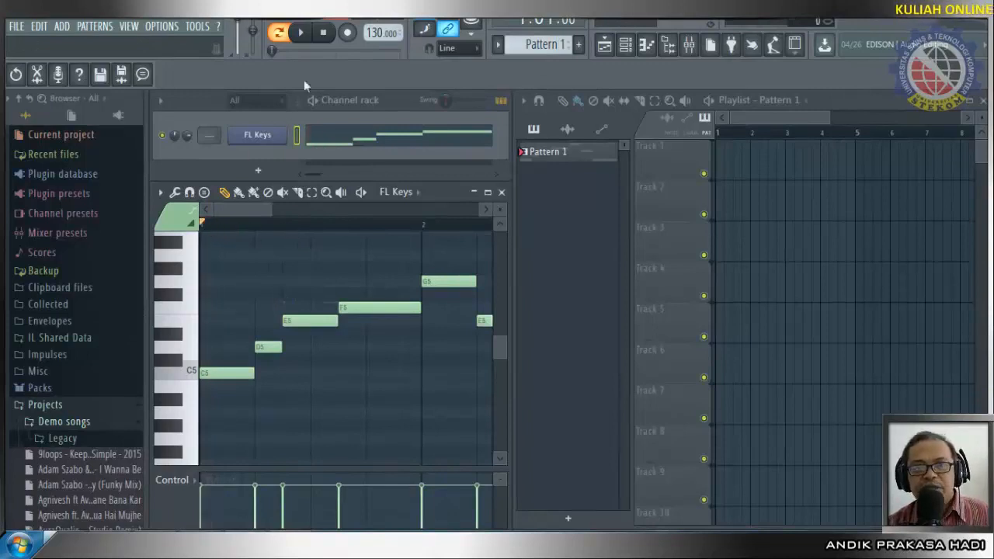
{"action": "left_click", "coordinate": [302, 34]}
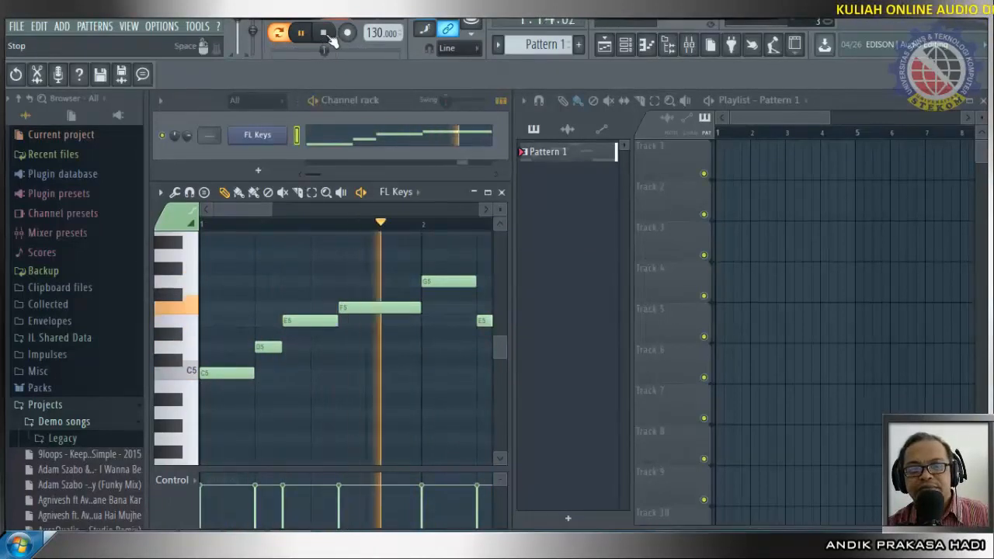
{"action": "left_click", "coordinate": [330, 36]}
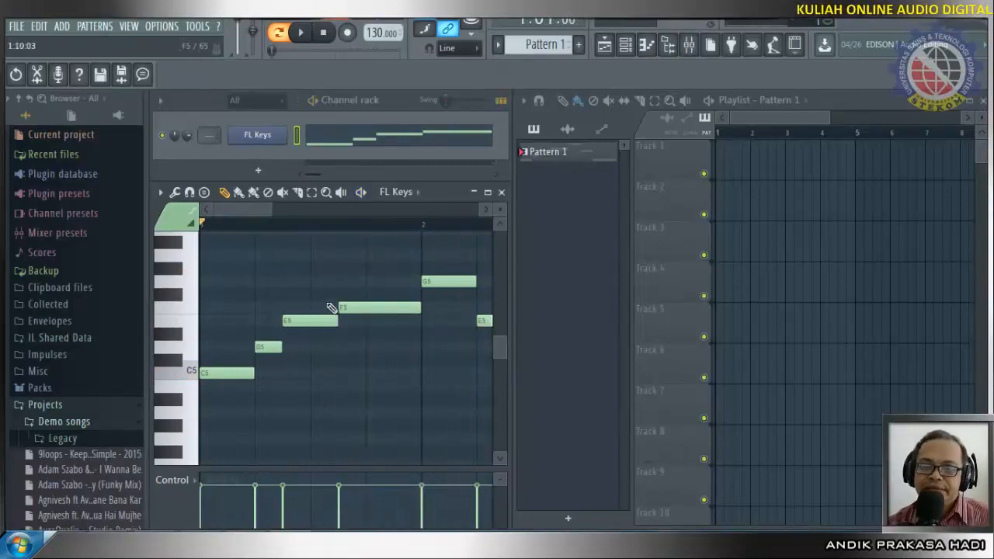
Delete all the FL Keys melody notes from bars 1 and 2 of the piano roll.
{"action": "right_click", "coordinate": [246, 371]}
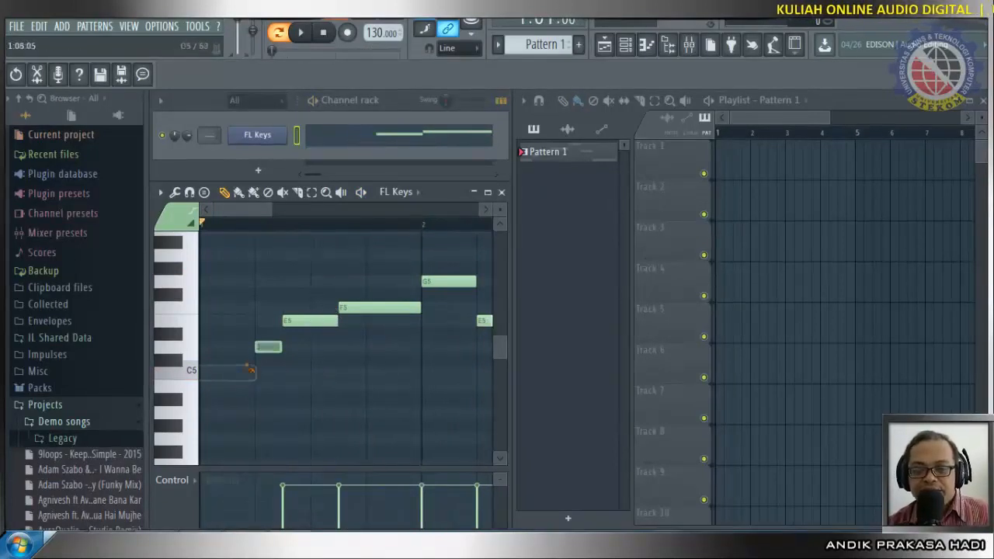
{"action": "right_click", "coordinate": [269, 347]}
{"action": "right_click", "coordinate": [311, 321]}
{"action": "right_click", "coordinate": [351, 308]}
{"action": "right_click", "coordinate": [450, 282]}
{"action": "right_click", "coordinate": [486, 321]}
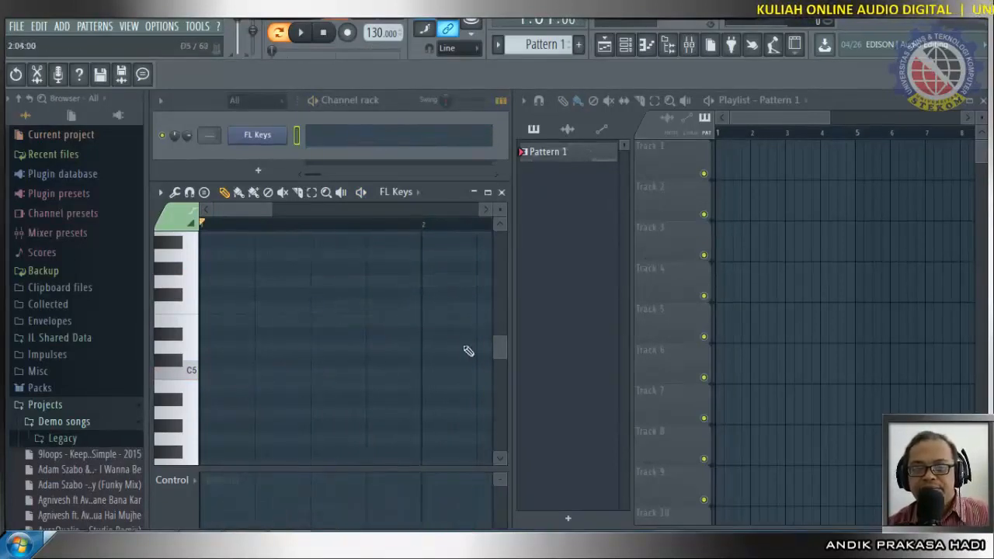
{"action": "scroll", "coordinate": [468, 351], "scroll_direction": "up", "scroll_amount": 5}
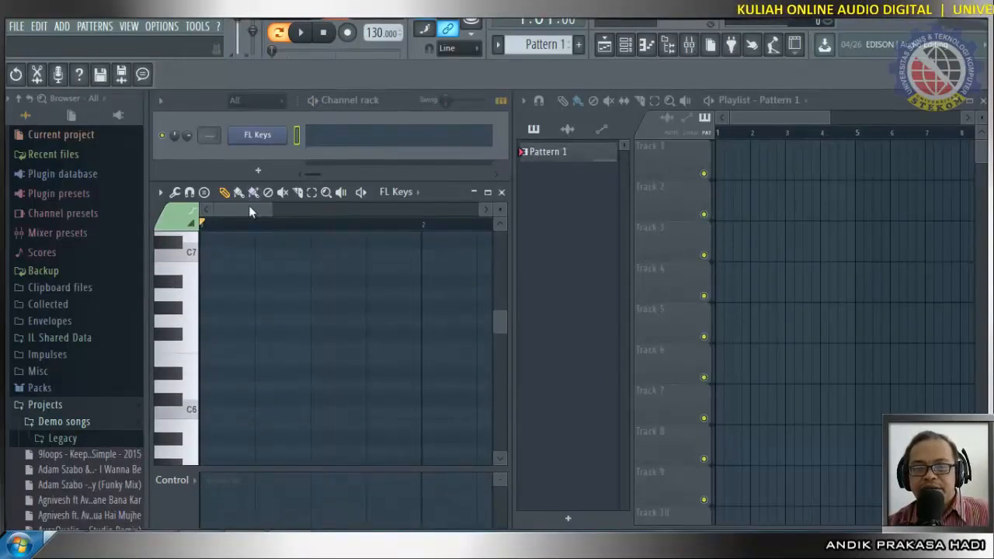
{"action": "mouse_move", "coordinate": [250, 209]}
{"action": "left_mouse_down"}
{"action": "mouse_move", "coordinate": [343, 216]}
{"action": "mouse_move", "coordinate": [318, 241]}
{"action": "mouse_move", "coordinate": [285, 249]}
{"action": "left_mouse_up"}
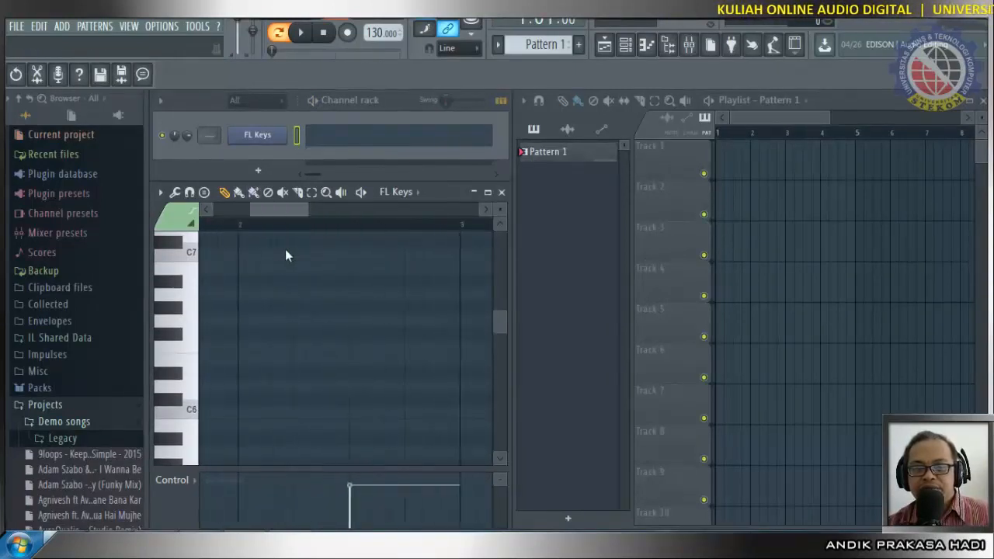
{"action": "scroll", "coordinate": [332, 349], "scroll_direction": "down", "scroll_amount": 4}
{"action": "right_click", "coordinate": [393, 413]}
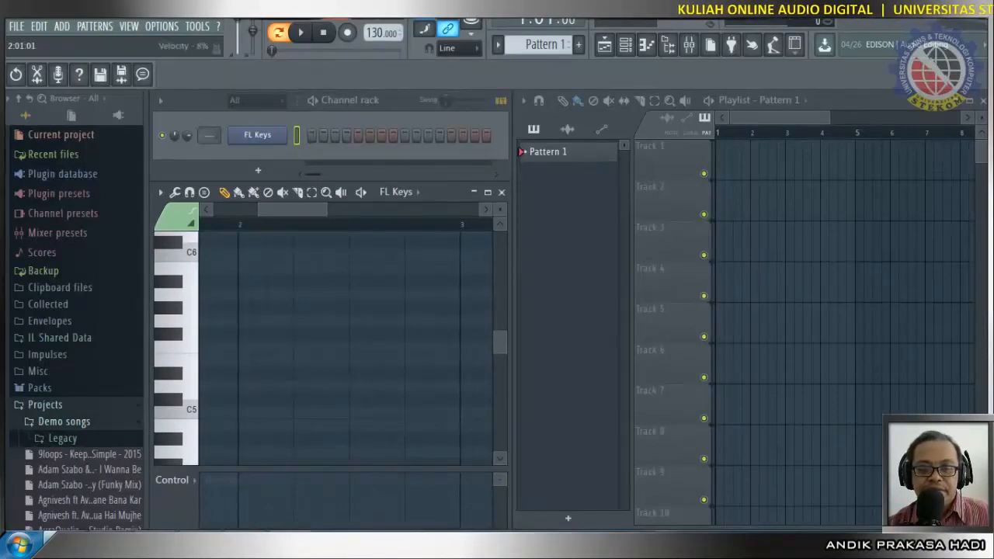
{"action": "left_click", "coordinate": [154, 545]}
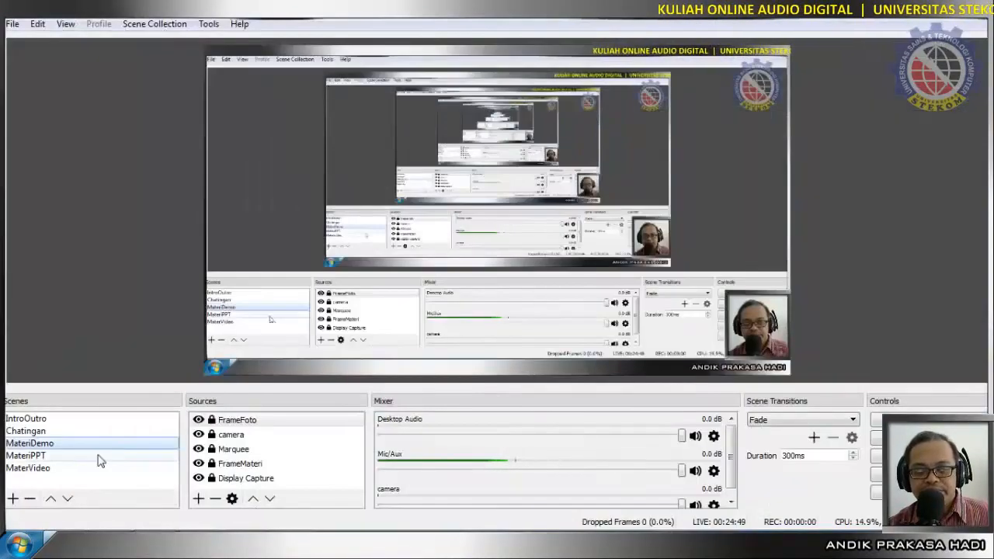
{"action": "left_click", "coordinate": [45, 456]}
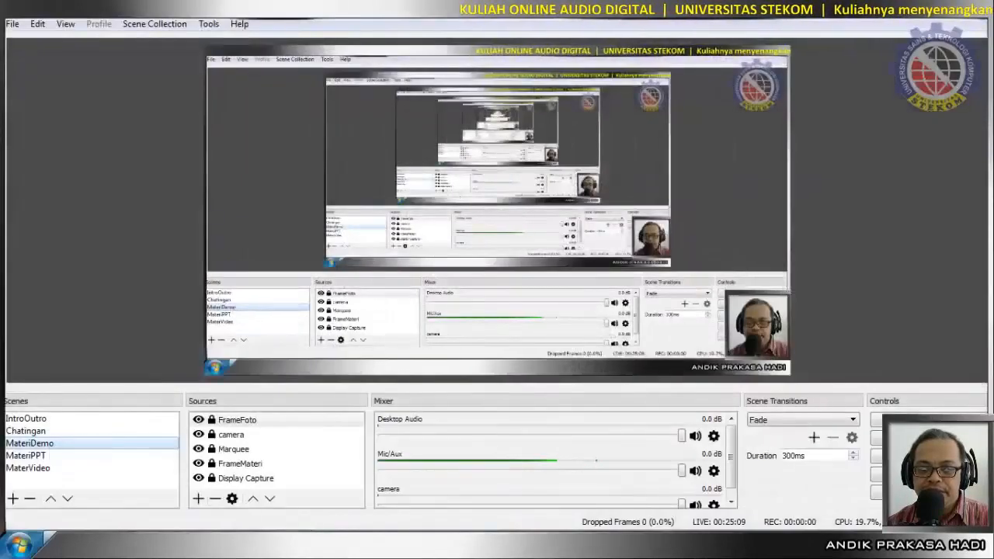
{"action": "key", "text": "alt+Tab"}
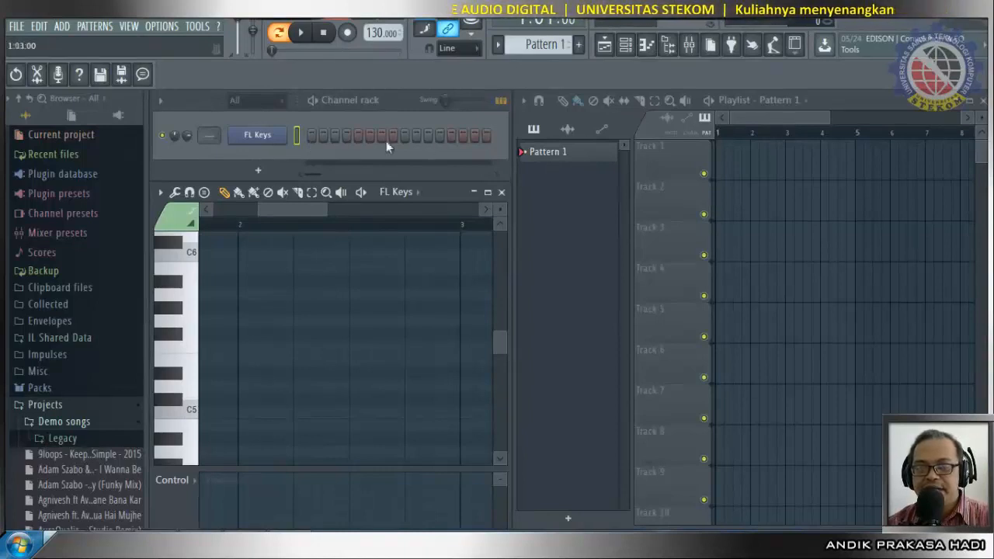
Turn on steps 1, 5, 9 and 13 of the FL Keys channel in Pattern 1 and play back the beat.
{"action": "left_click", "coordinate": [311, 136]}
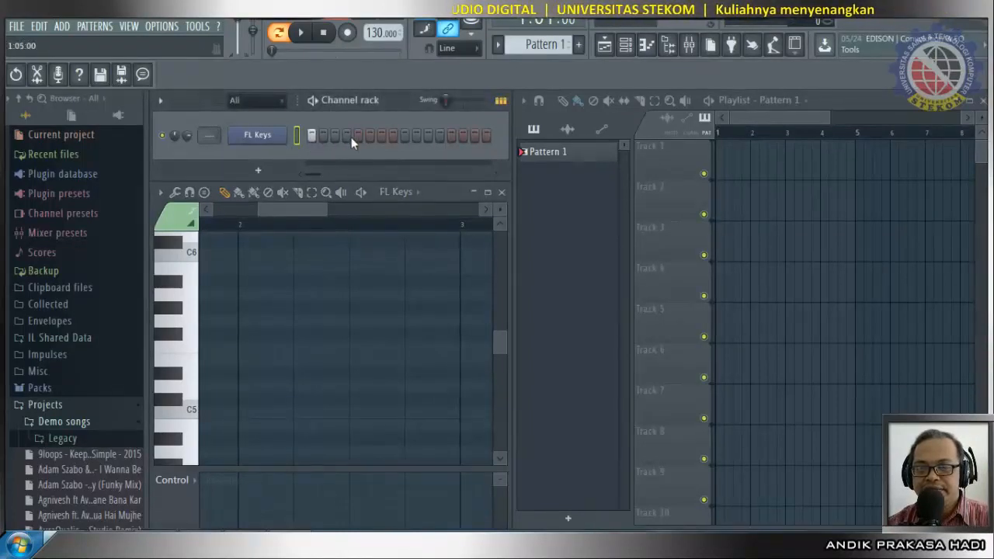
{"action": "left_click", "coordinate": [404, 137]}
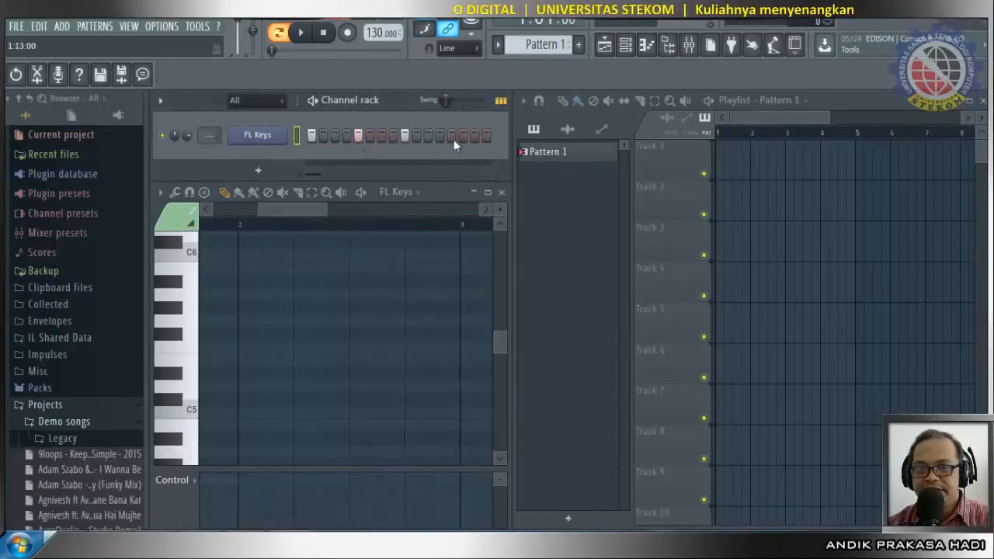
{"action": "left_click", "coordinate": [451, 137]}
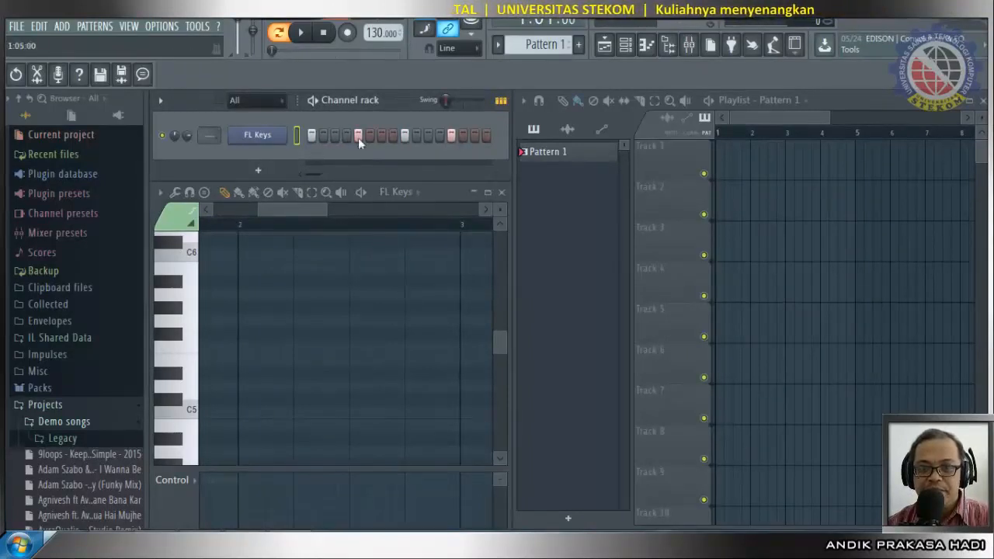
{"action": "left_click", "coordinate": [301, 34]}
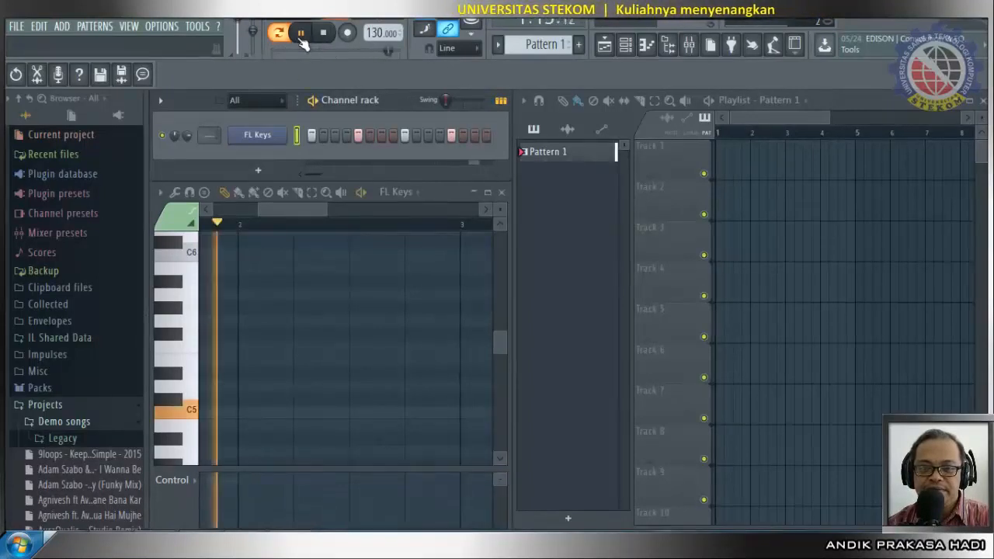
{"action": "left_click", "coordinate": [300, 34]}
Close and reopen the FL Keys piano roll to examine how the sequencer steps appear as notes in bar 1.
{"action": "right_click", "coordinate": [258, 137]}
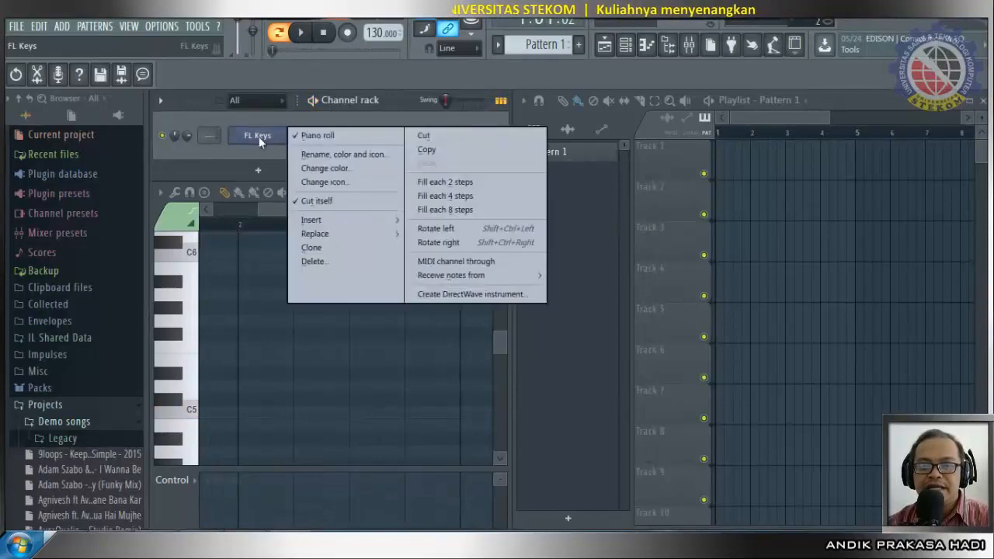
{"action": "left_click", "coordinate": [306, 136]}
{"action": "right_click", "coordinate": [264, 141]}
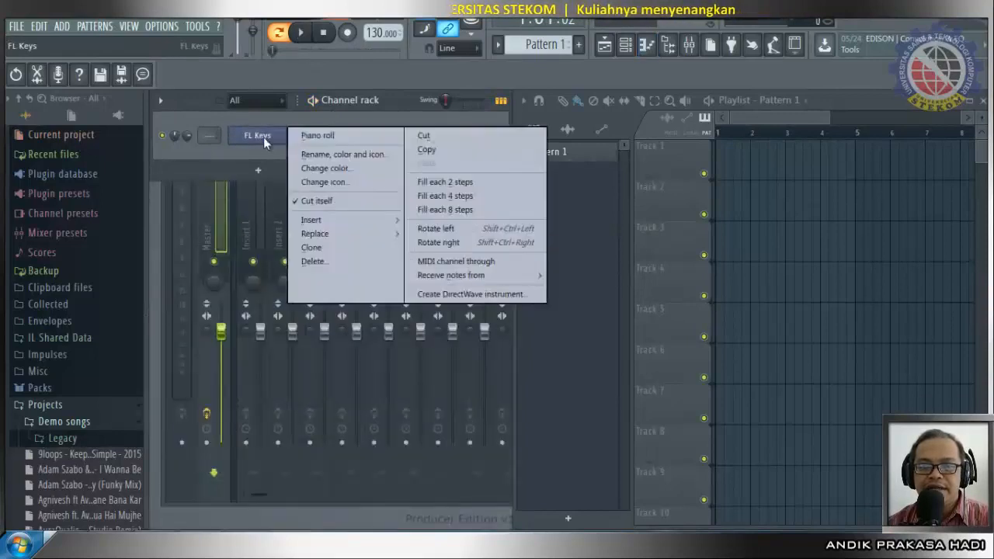
{"action": "left_click", "coordinate": [310, 137]}
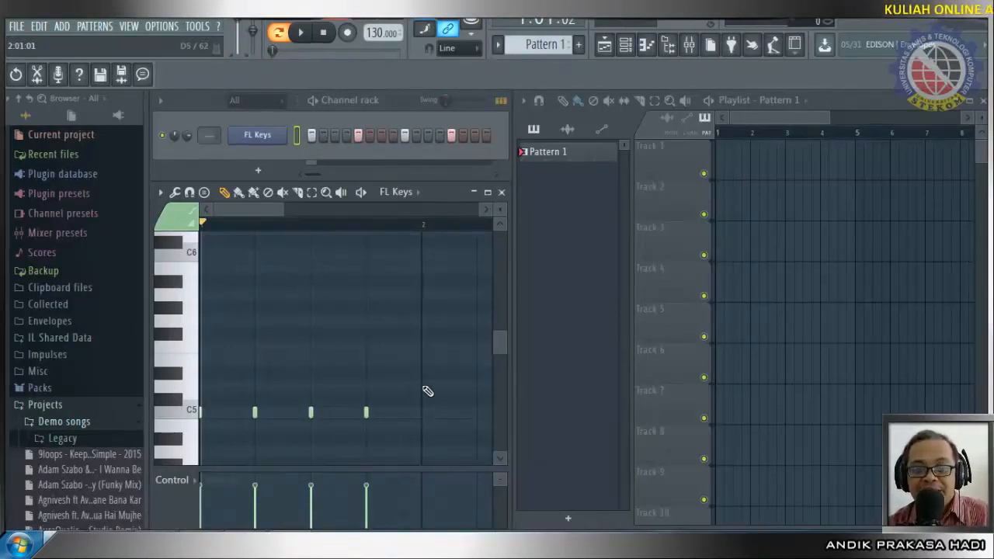
{"action": "mouse_move", "coordinate": [113, 545]}
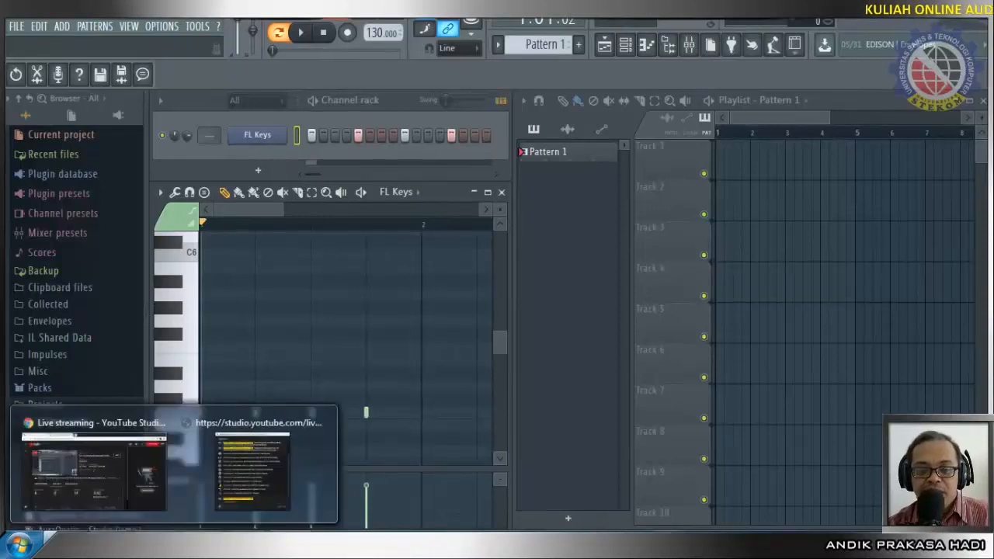
Switch to Chrome, search Google for "not angka ibu kita" and open the notpianikalagu.com image of the Ibu Kita Kartini notation.
{"action": "left_click", "coordinate": [93, 494]}
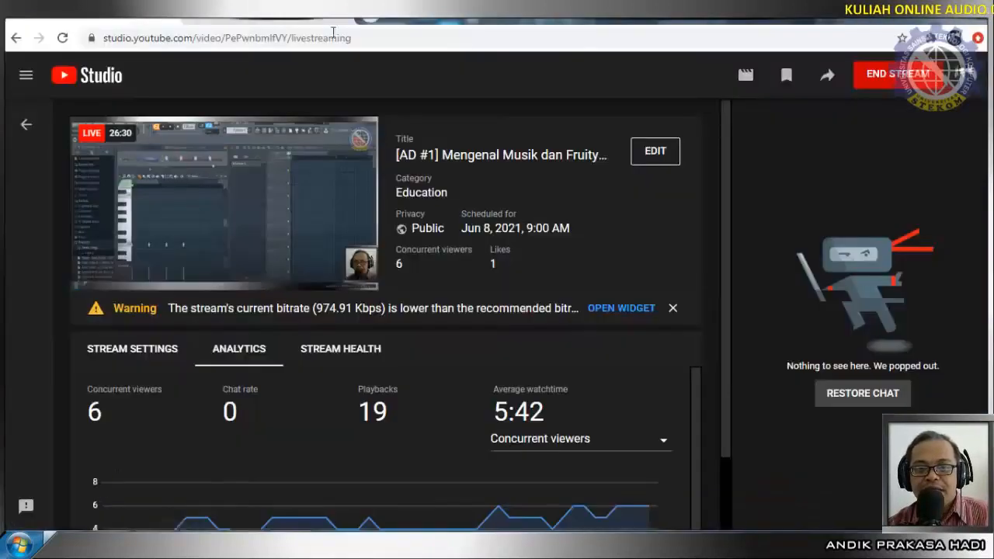
{"action": "left_click", "coordinate": [378, 22]}
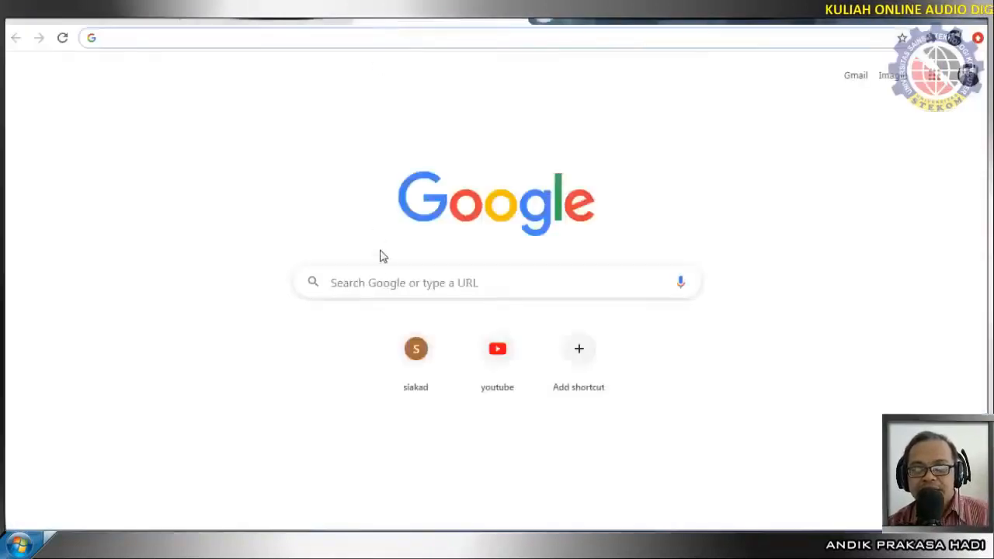
{"action": "left_click", "coordinate": [387, 281]}
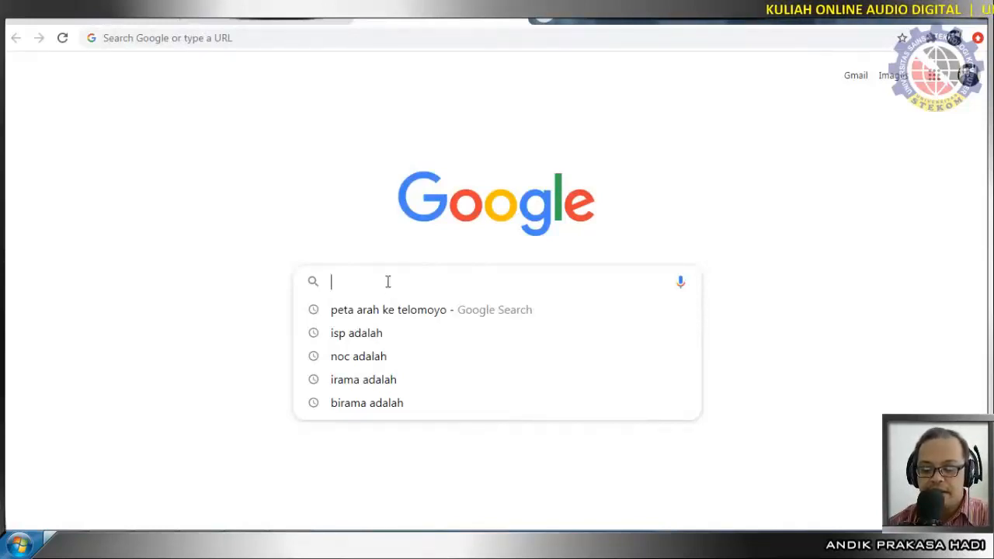
{"action": "type", "text": "not ang"}
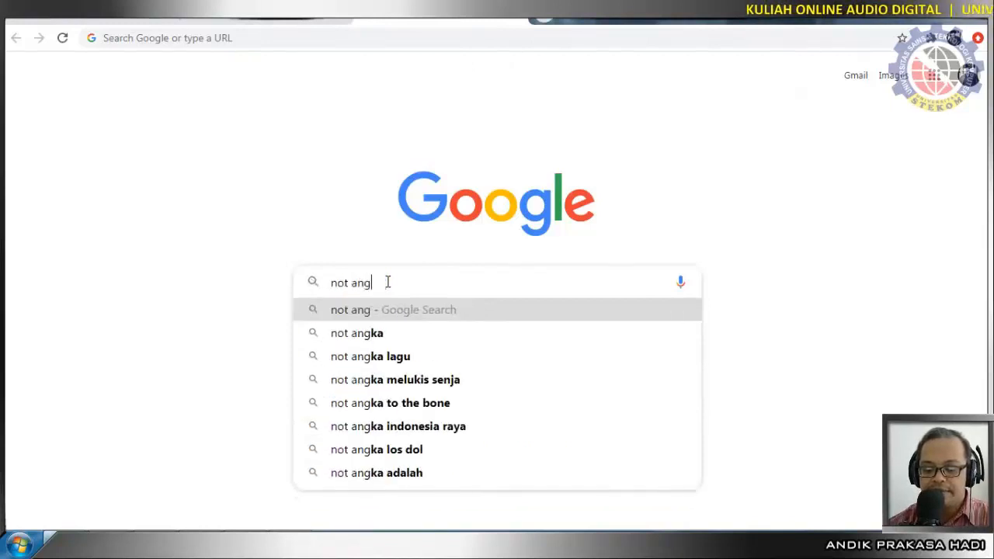
{"action": "type", "text": "ka ibu k"}
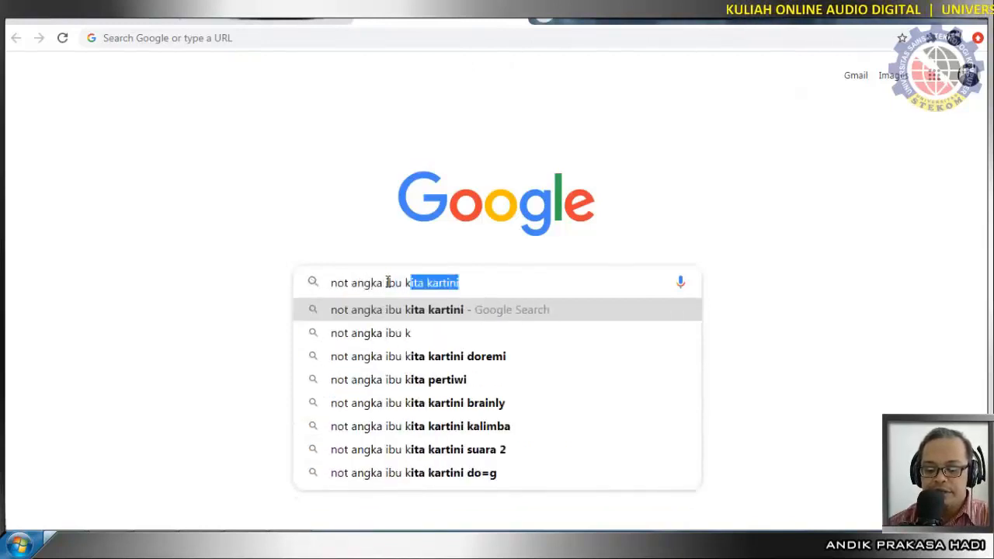
{"action": "type", "text": "ita"}
{"action": "key", "text": "Down"}
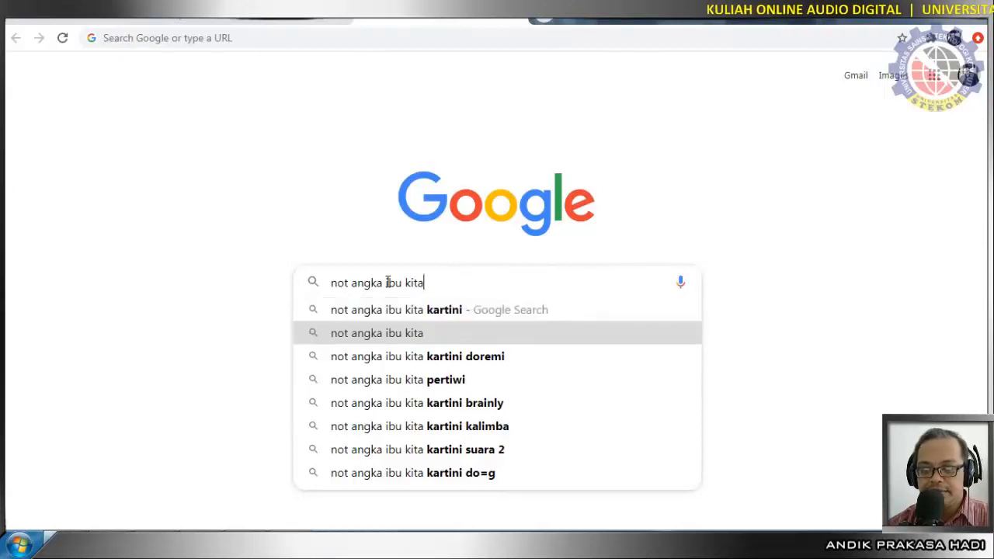
{"action": "key", "text": "Return"}
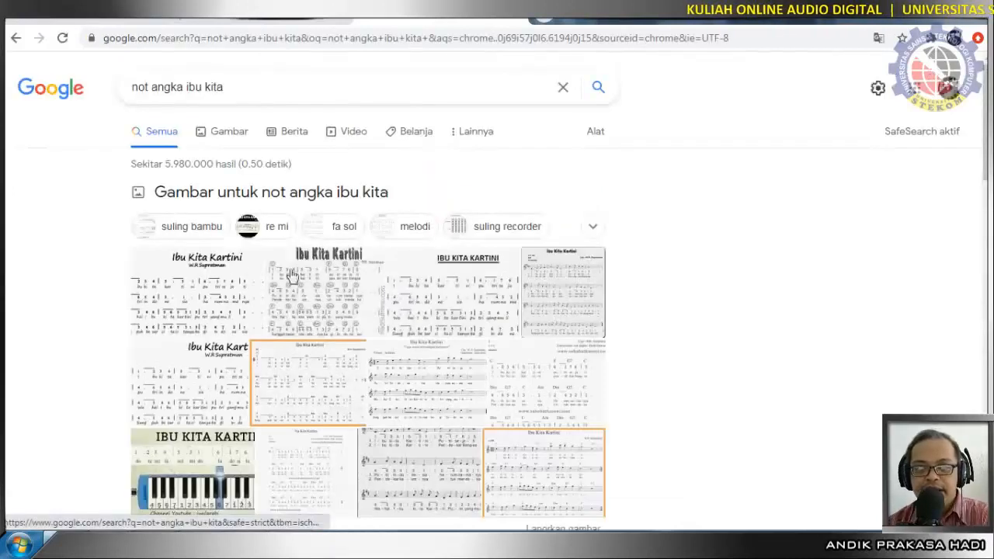
{"action": "left_click", "coordinate": [240, 291]}
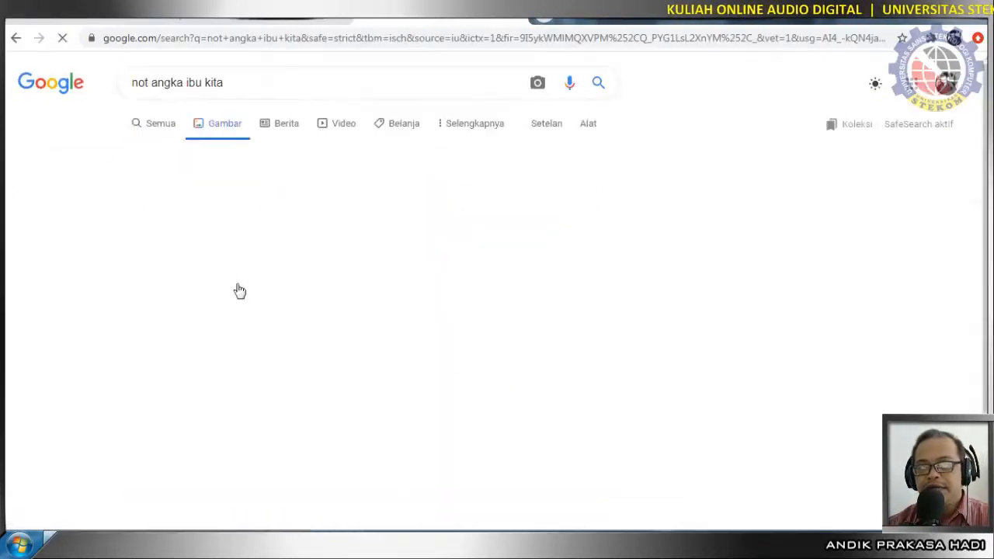
{"action": "left_click", "coordinate": [126, 271]}
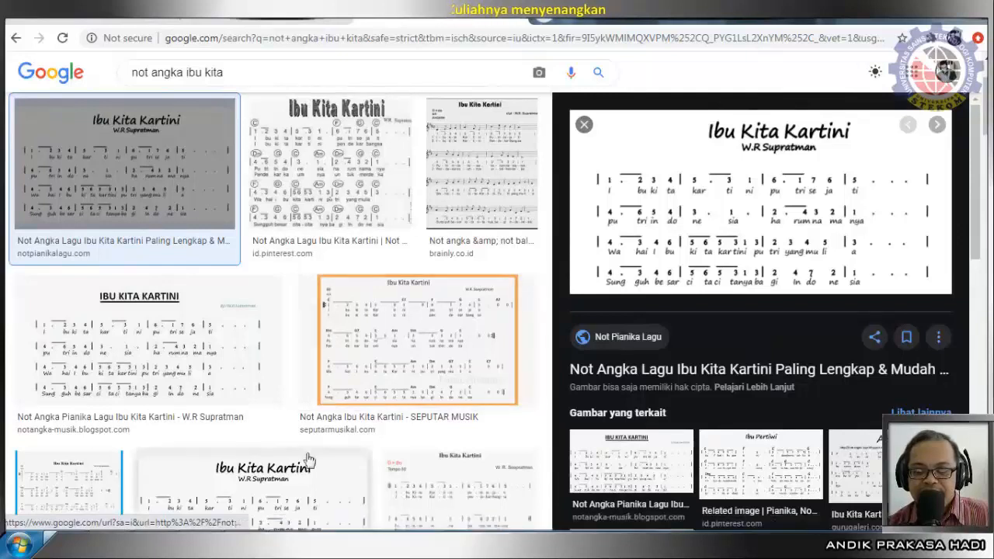
Switch to OBS and change the live scene to MateriPPT.
{"action": "mouse_move", "coordinate": [169, 547]}
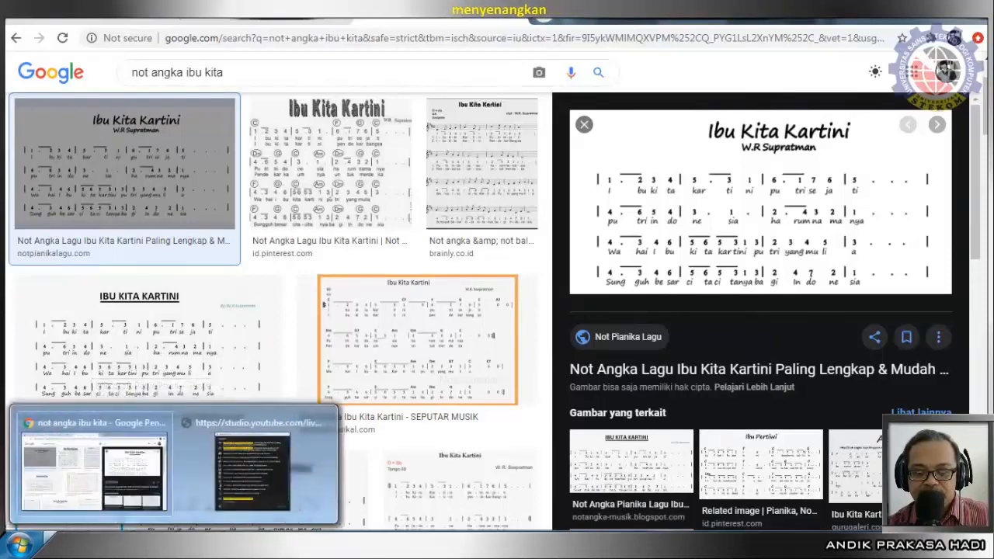
{"action": "left_click", "coordinate": [163, 465]}
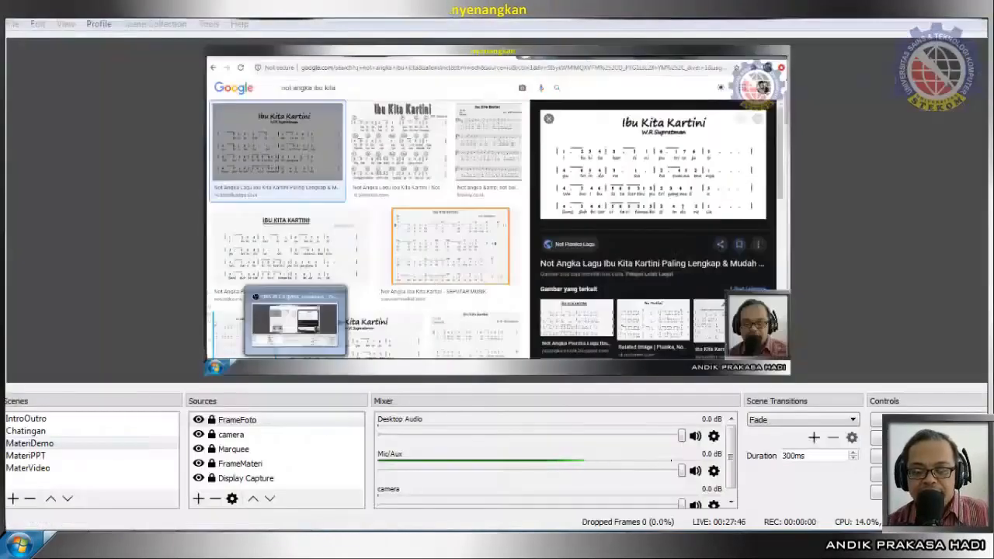
{"action": "left_click", "coordinate": [37, 456]}
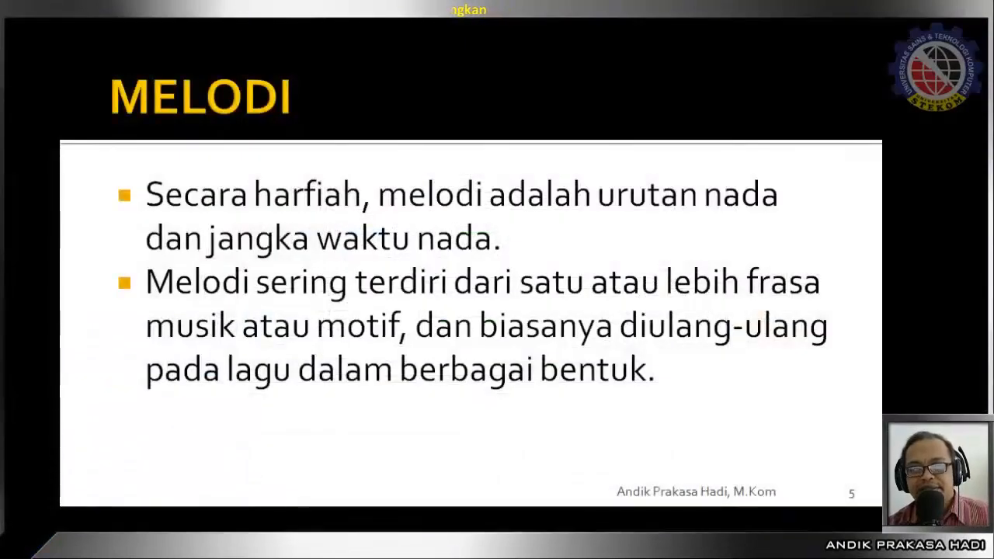
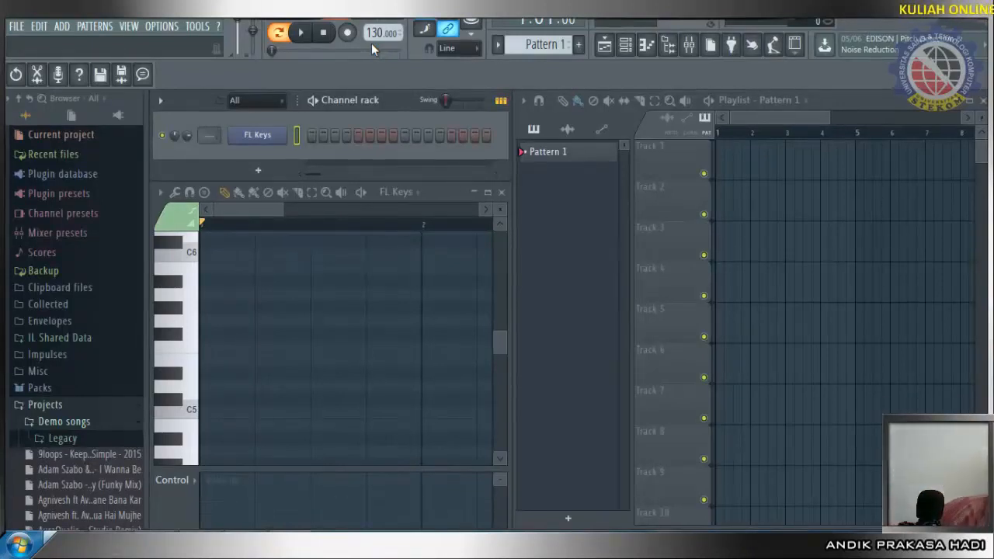
Set the tempo to 110 BPM and play back FL Keys with steps 1, 5, 9 and 13 turned on.
{"action": "left_click_drag", "start_coordinate": [371, 43], "coordinate": [371, 57]}
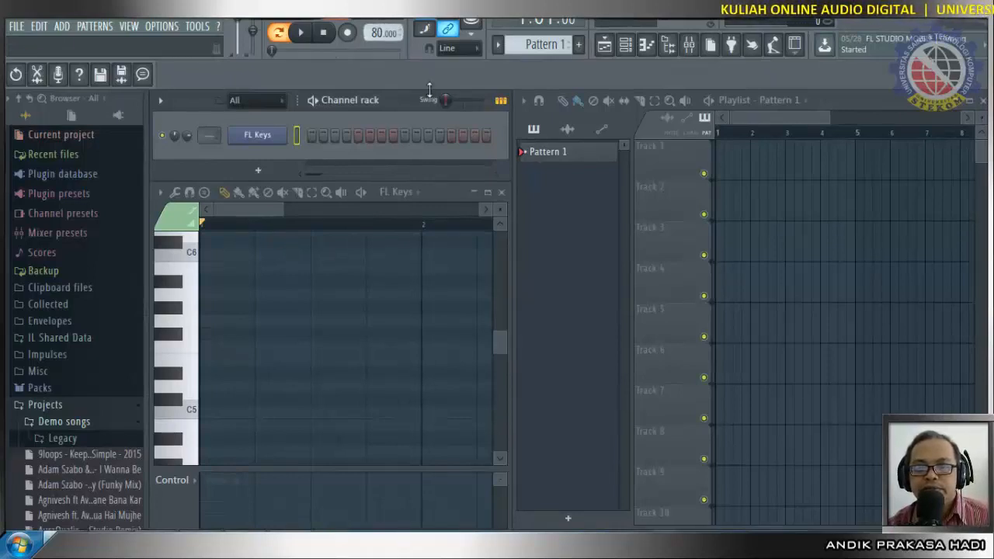
{"action": "left_click_drag", "start_coordinate": [380, 34], "coordinate": [384, 28]}
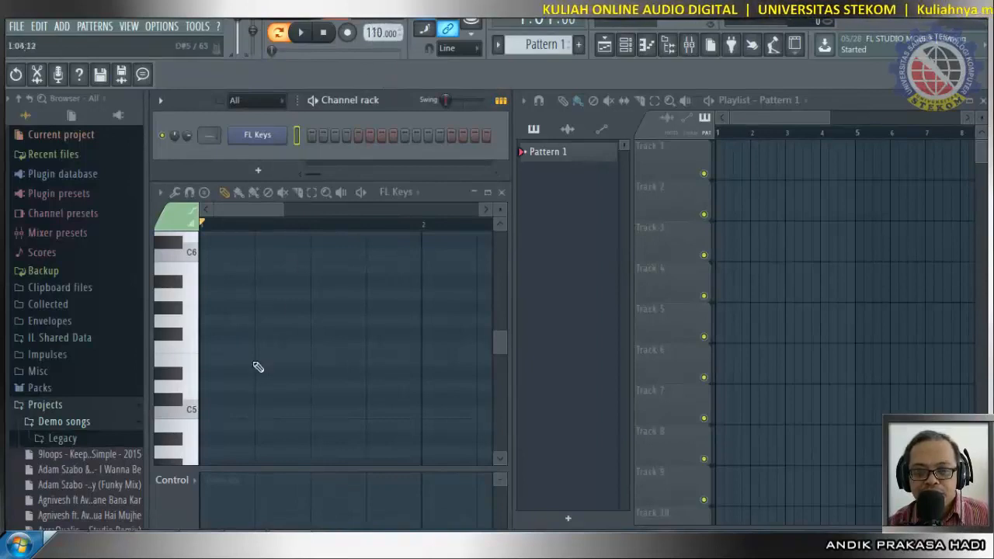
{"action": "left_click", "coordinate": [312, 136]}
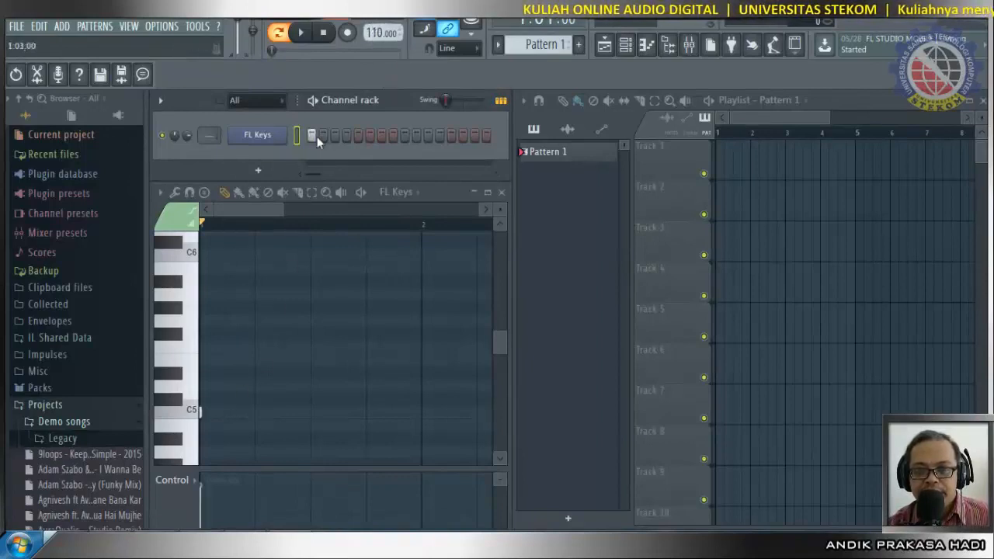
{"action": "left_click", "coordinate": [357, 136]}
{"action": "left_click", "coordinate": [403, 136]}
{"action": "left_click", "coordinate": [452, 136]}
{"action": "left_click", "coordinate": [301, 34]}
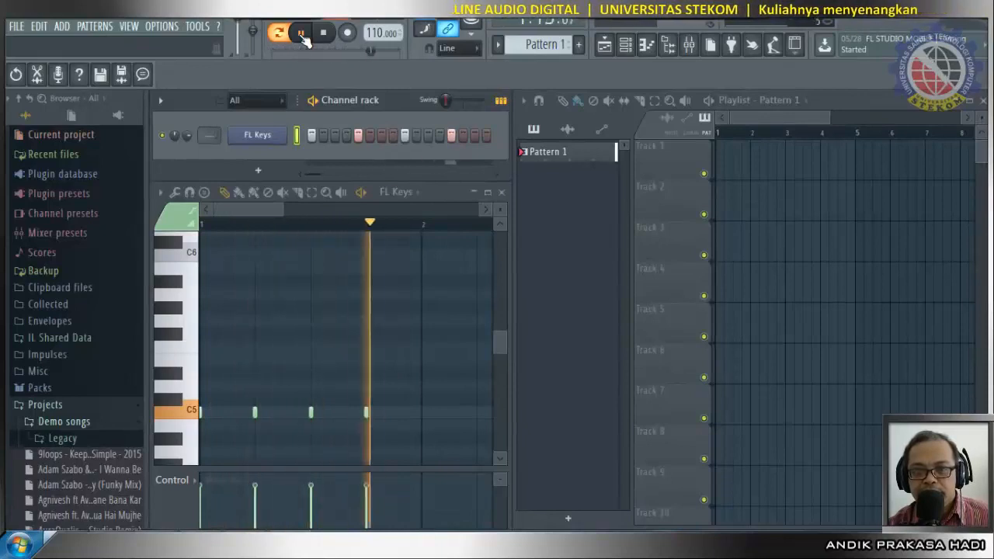
{"action": "left_click", "coordinate": [302, 33]}
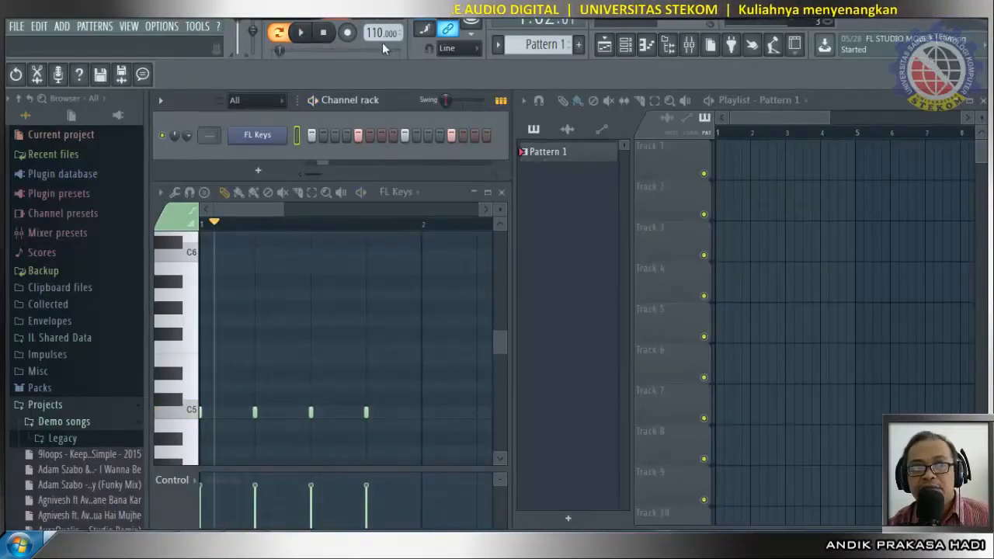
Raise the tempo to 151 BPM and play back the four-step FL Keys beat.
{"action": "left_click_drag", "start_coordinate": [382, 34], "coordinate": [382, 28]}
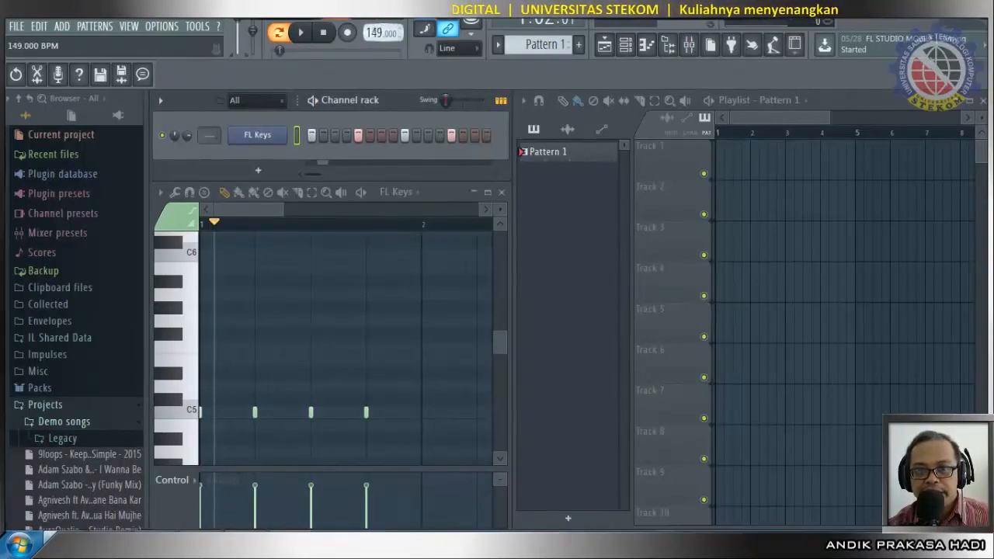
{"action": "left_click_drag", "start_coordinate": [382, 33], "coordinate": [381, 29]}
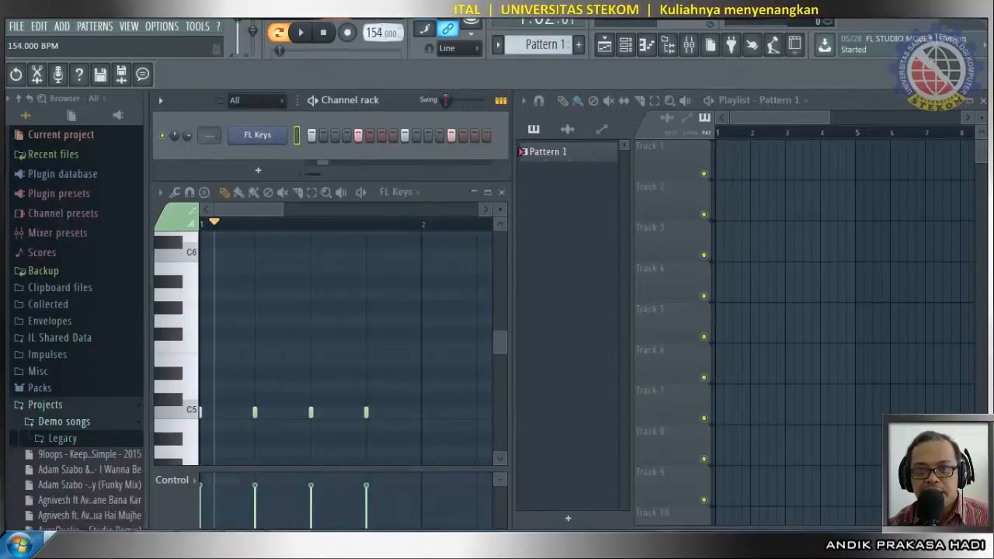
{"action": "left_click_drag", "start_coordinate": [382, 31], "coordinate": [382, 32]}
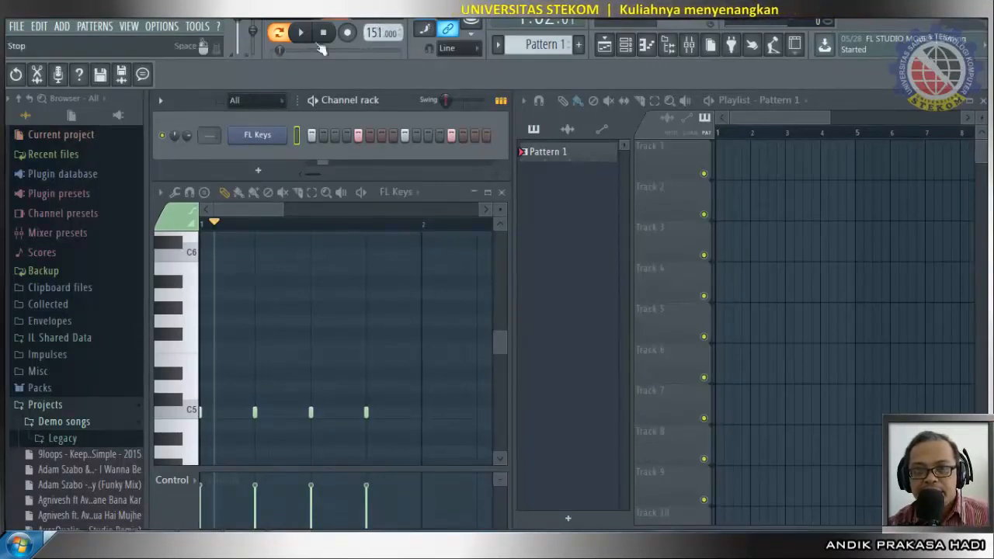
{"action": "left_click", "coordinate": [301, 36]}
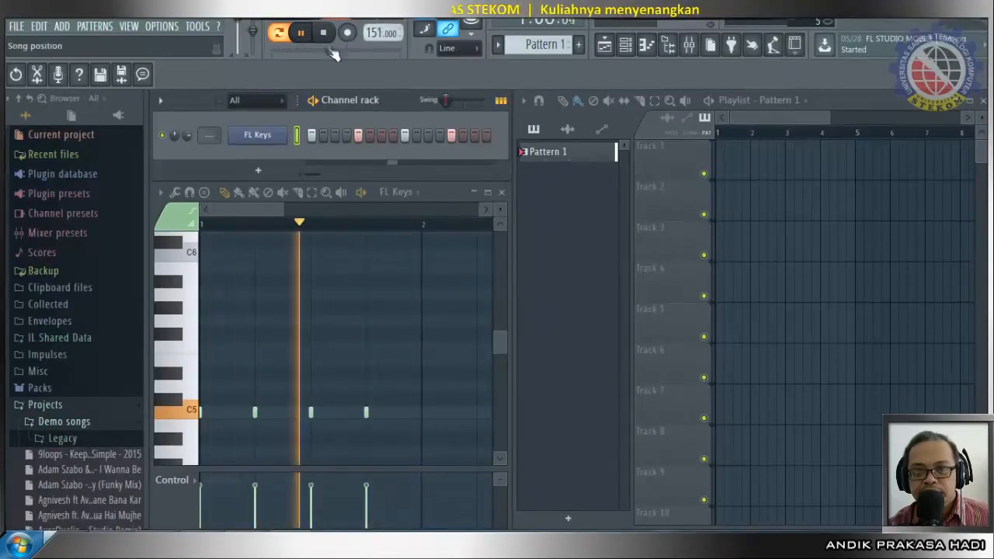
{"action": "left_click", "coordinate": [325, 39]}
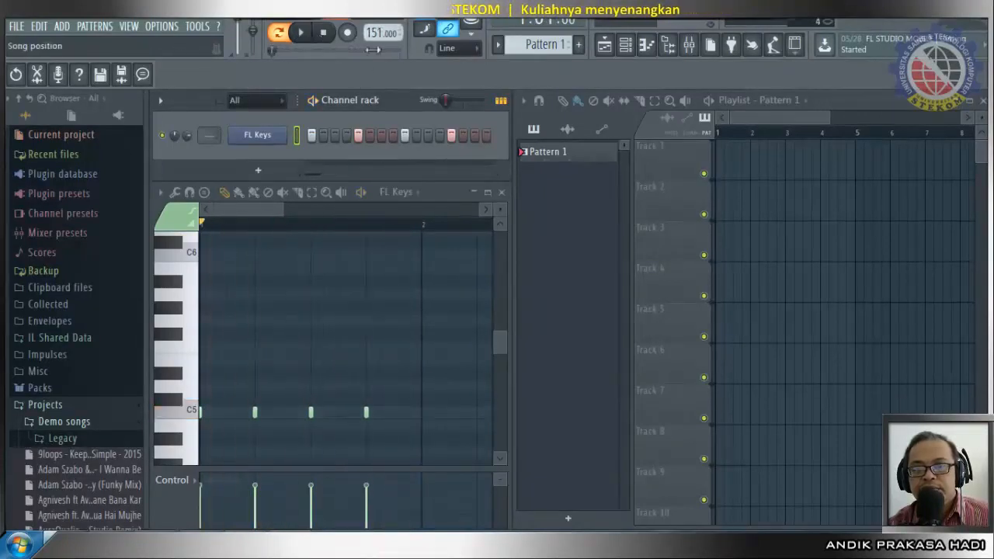
Set the tempo to 90 BPM, play the FL Keys beat and stop playback.
{"action": "left_click_drag", "start_coordinate": [380, 33], "coordinate": [380, 81]}
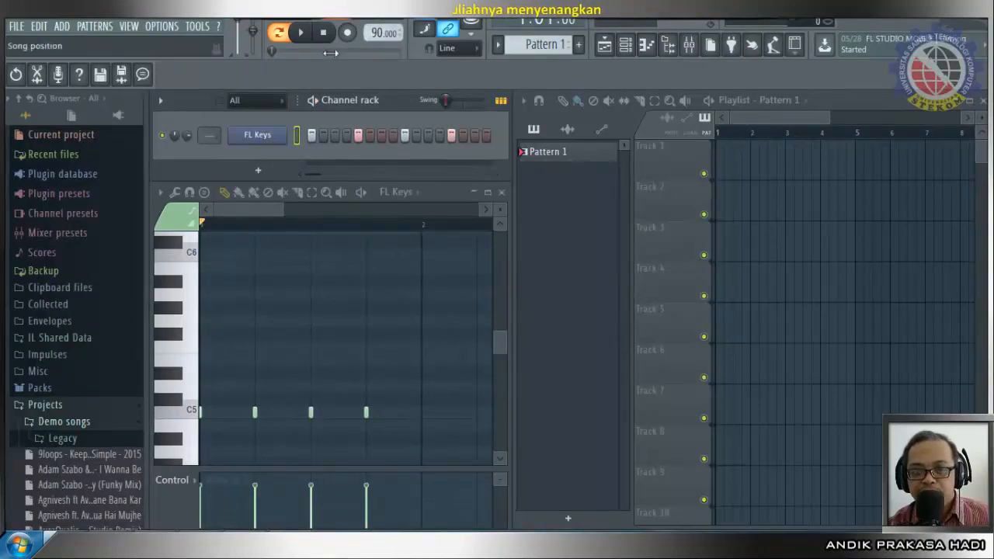
{"action": "left_click", "coordinate": [306, 34]}
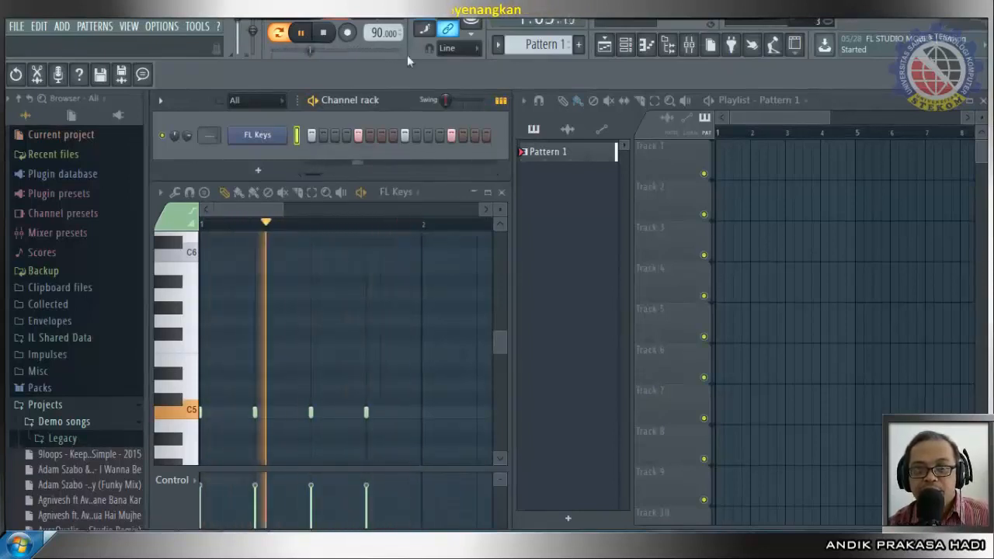
{"action": "left_click", "coordinate": [324, 32]}
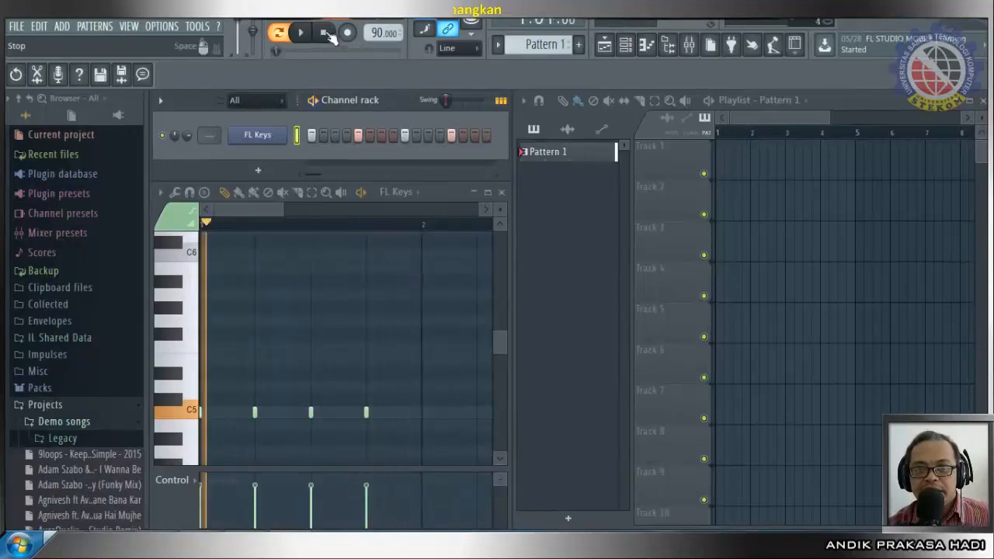
Turn off steps 1, 5, 9 and 13 of the FL Keys channel and run the empty pattern briefly.
{"action": "right_click", "coordinate": [358, 135]}
{"action": "right_click", "coordinate": [405, 135]}
{"action": "right_click", "coordinate": [451, 135]}
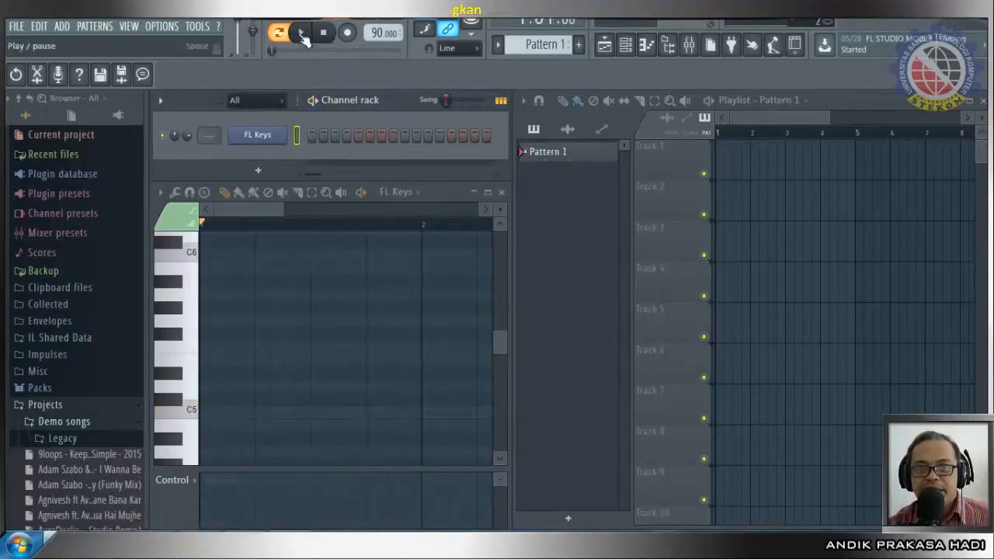
{"action": "left_click", "coordinate": [303, 36]}
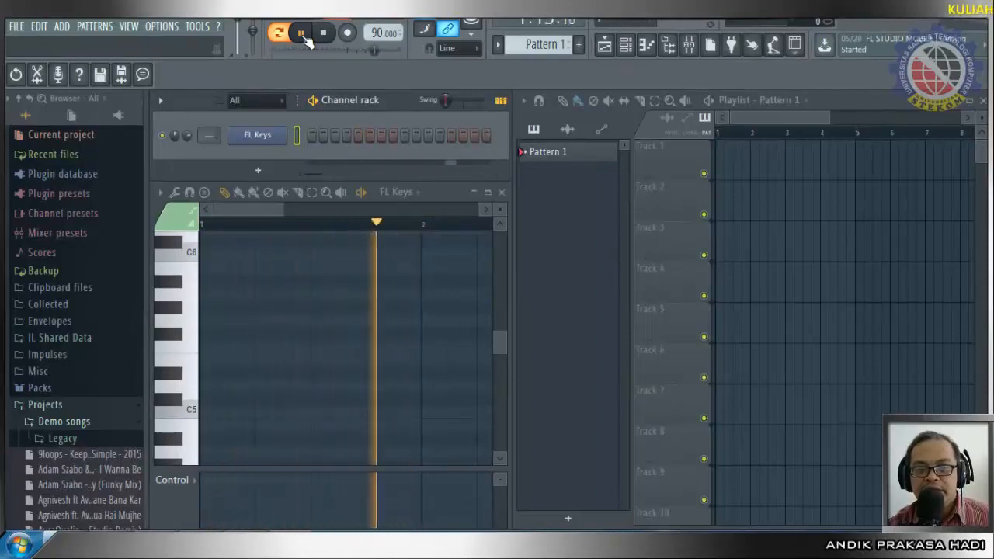
{"action": "left_click", "coordinate": [303, 35]}
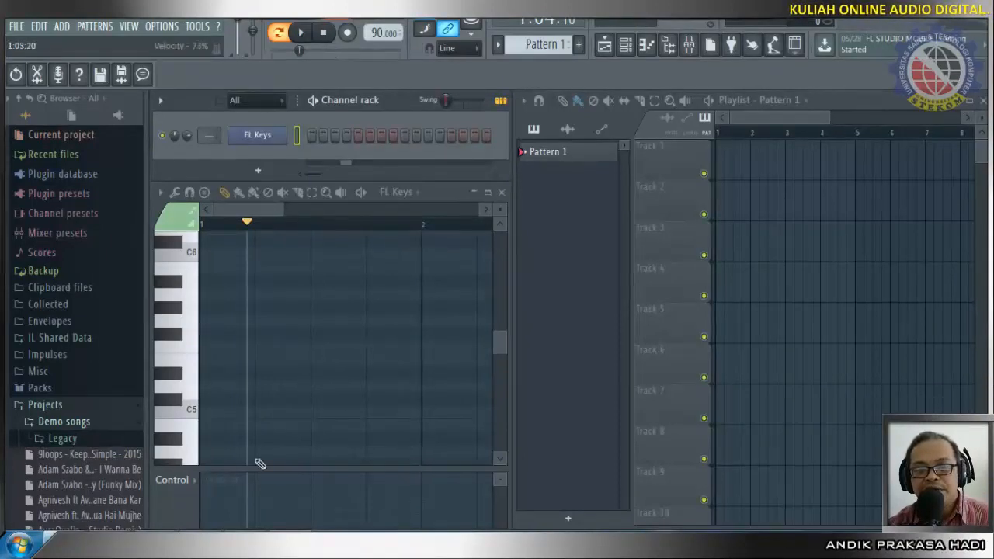
Switch to OBS, change the live scene to MateriPPT and advance the slideshow to the Harmoni slide.
{"action": "left_click", "coordinate": [260, 546]}
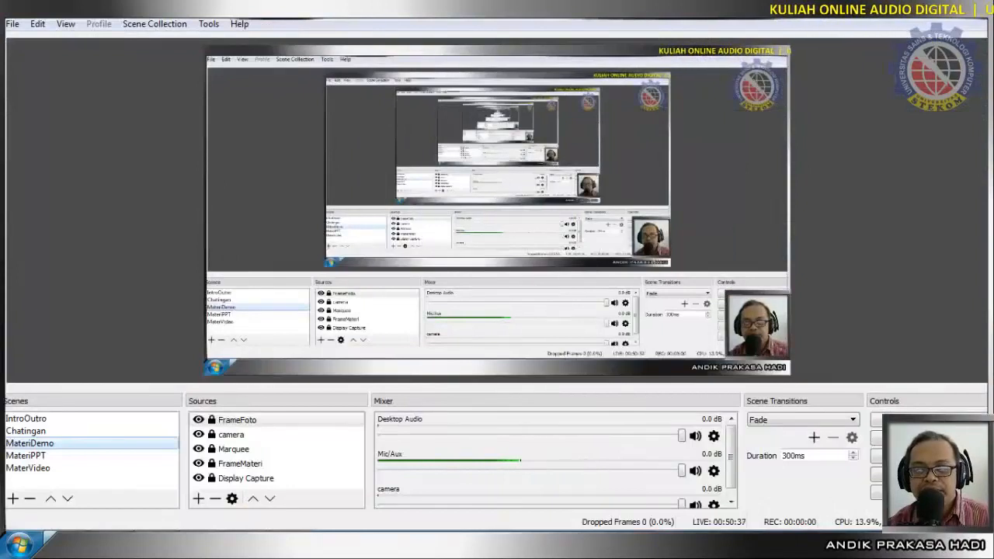
{"action": "left_click", "coordinate": [40, 434]}
{"action": "left_click", "coordinate": [37, 444]}
{"action": "left_click", "coordinate": [38, 456]}
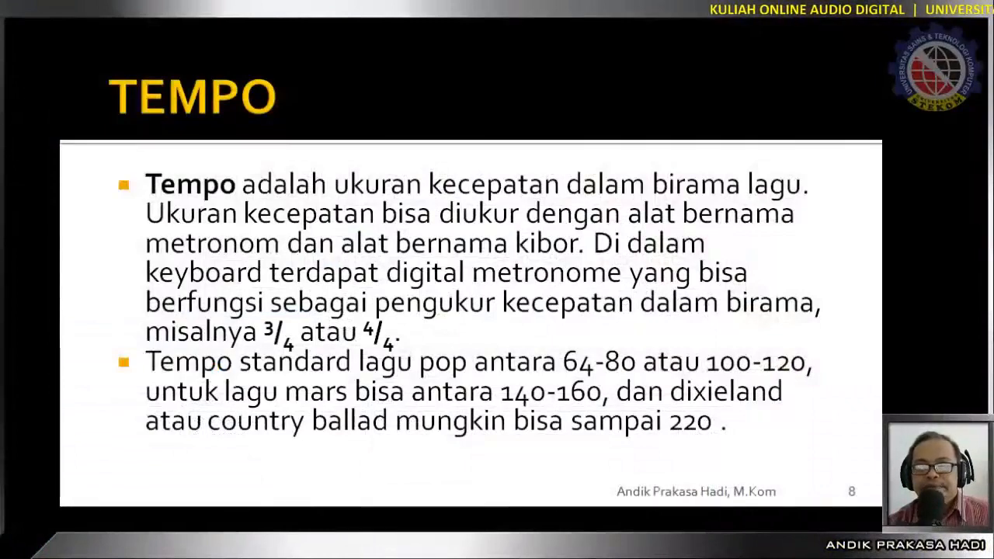
{"action": "key", "text": "Right"}
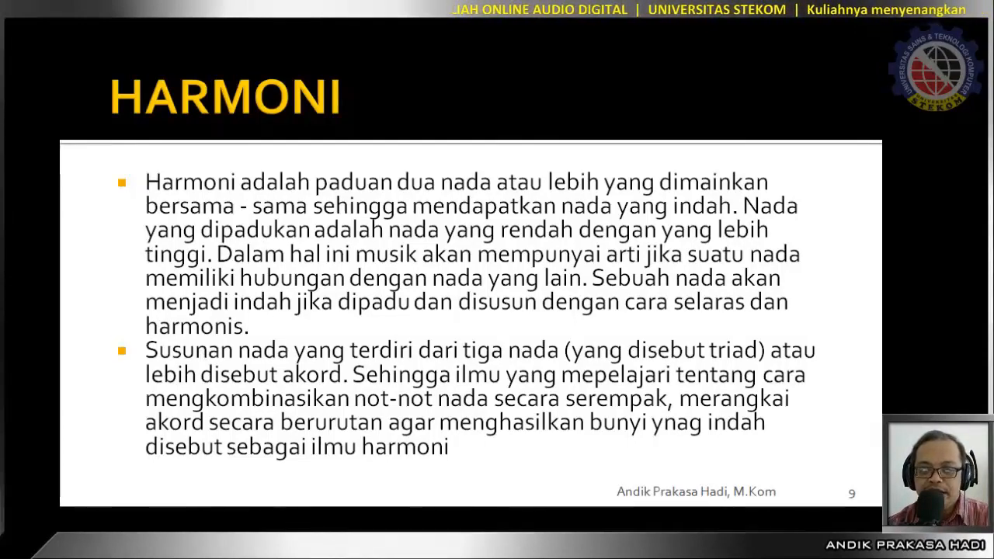
Change the OBS scene to MateriDemo, return to FL Studio and add a C5 note at the start of bar 1.
{"action": "left_click", "coordinate": [88, 444]}
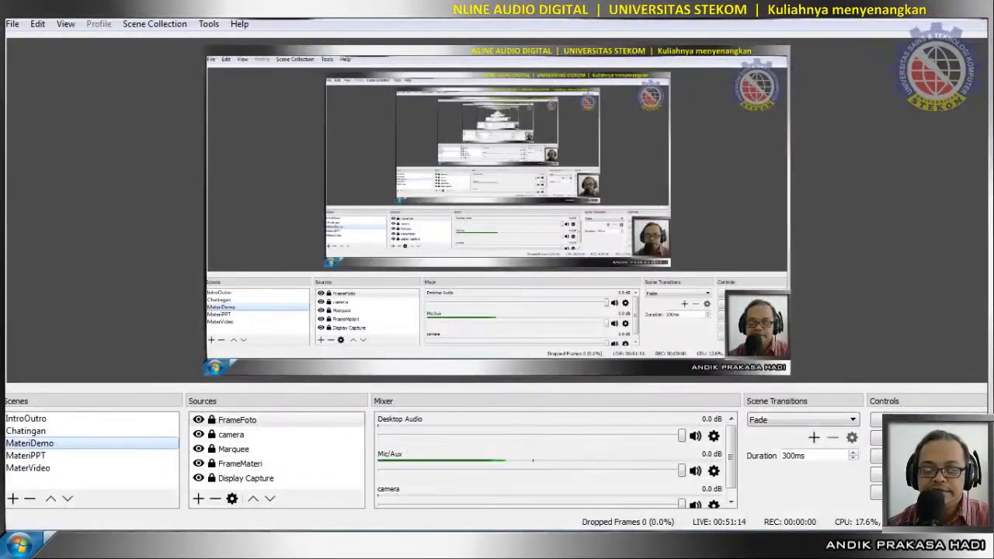
{"action": "left_click", "coordinate": [260, 546]}
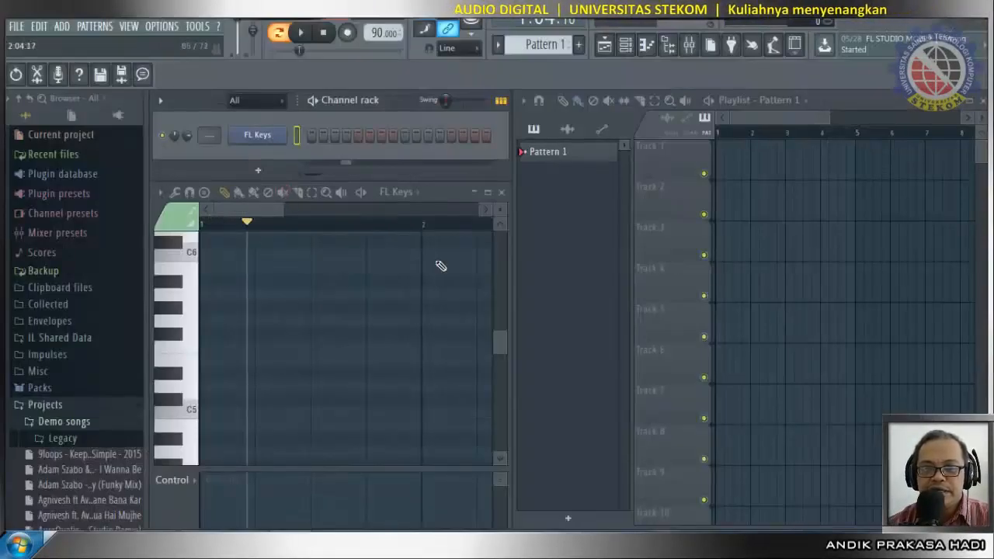
{"action": "left_click", "coordinate": [203, 413]}
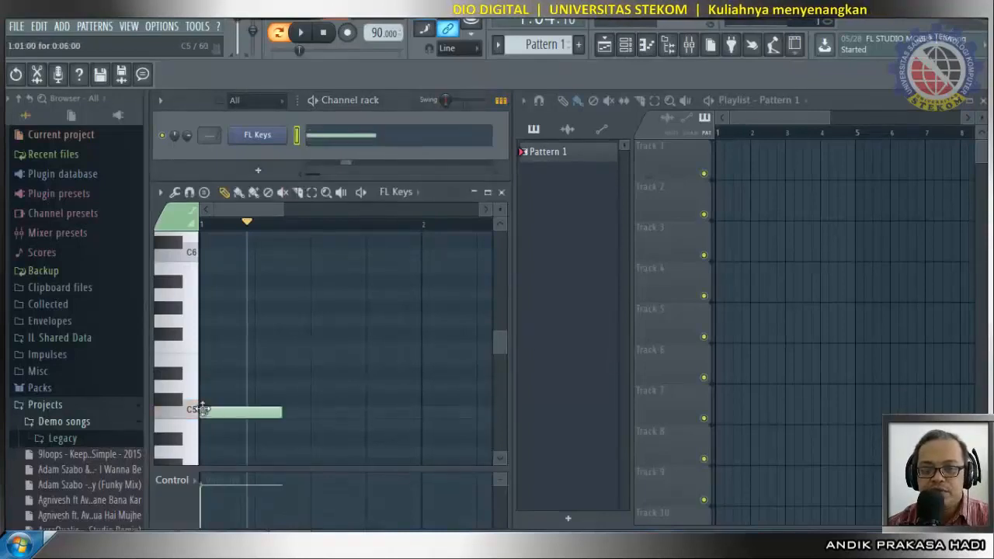
Shorten the C5 note at the start of bar 1 to four steps and stack matching E5 and G5 notes above it.
{"action": "left_click_drag", "start_coordinate": [278, 414], "coordinate": [249, 415]}
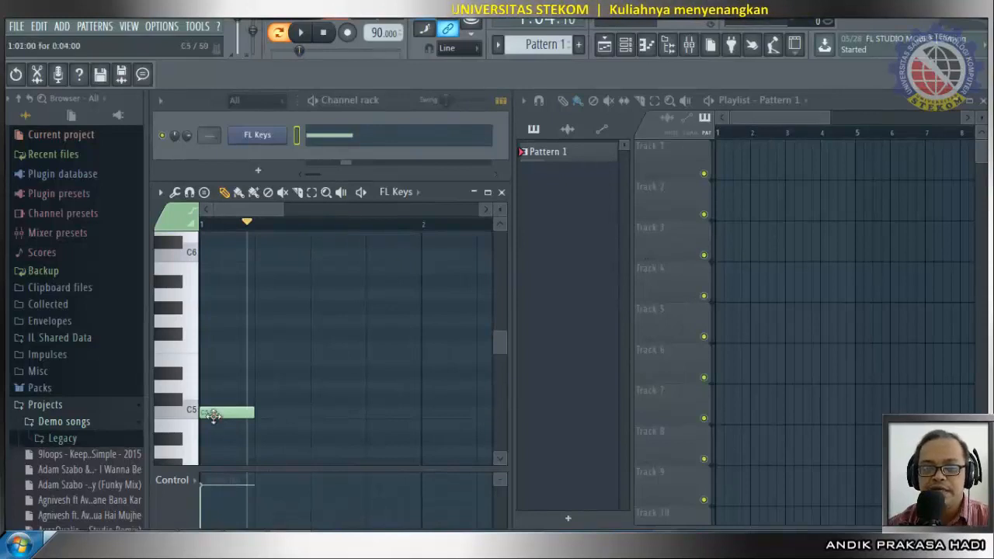
{"action": "left_click", "coordinate": [190, 360]}
{"action": "left_click", "coordinate": [202, 361]}
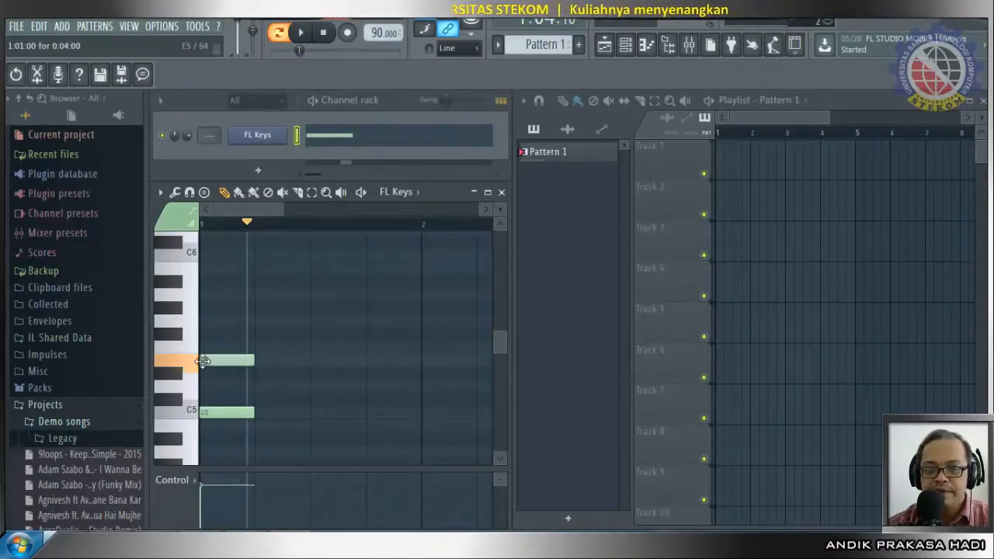
{"action": "left_click", "coordinate": [192, 324]}
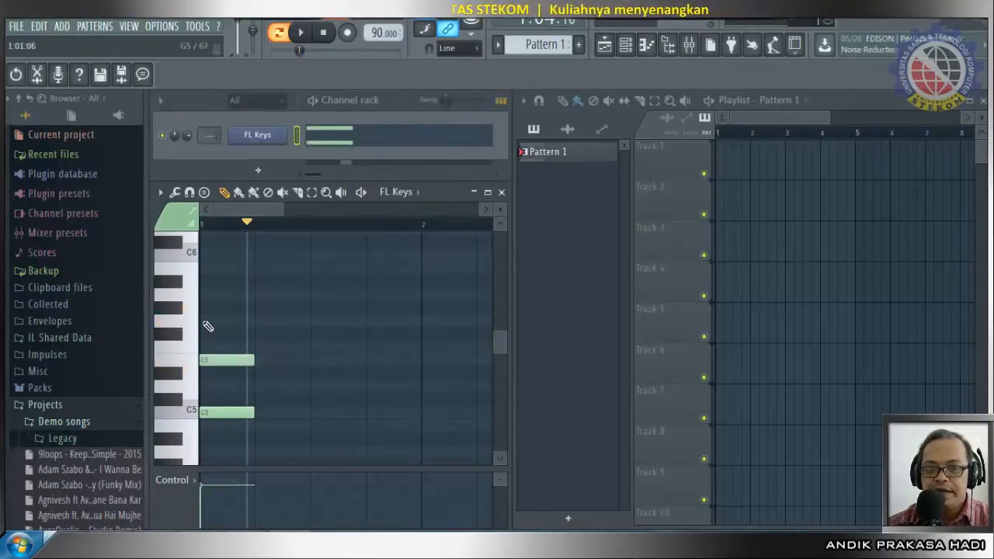
{"action": "left_click", "coordinate": [204, 321]}
Play the C5–E5–G5 chord from the start of bar 1, pause it and return the playhead to the start.
{"action": "left_click_drag", "start_coordinate": [248, 222], "coordinate": [191, 244]}
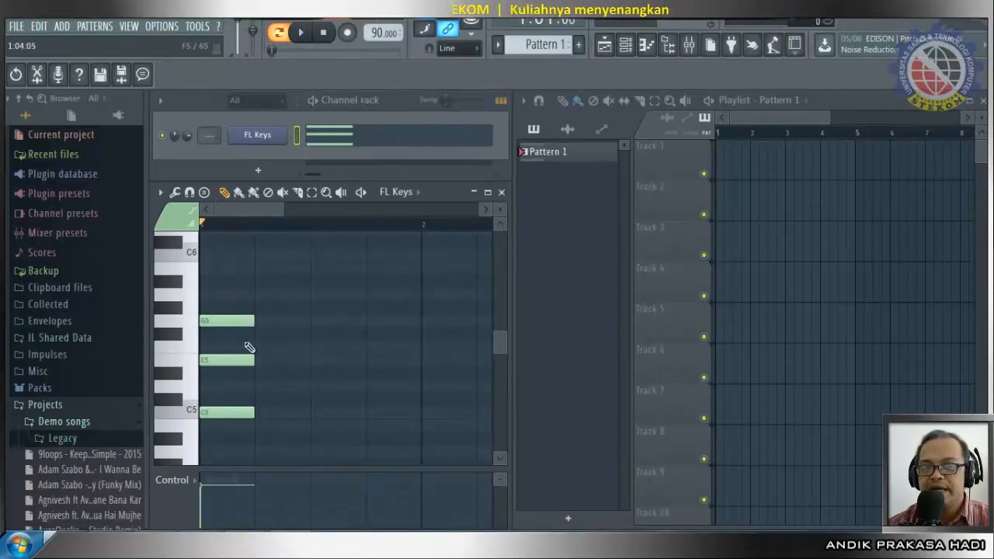
{"action": "left_click", "coordinate": [302, 33]}
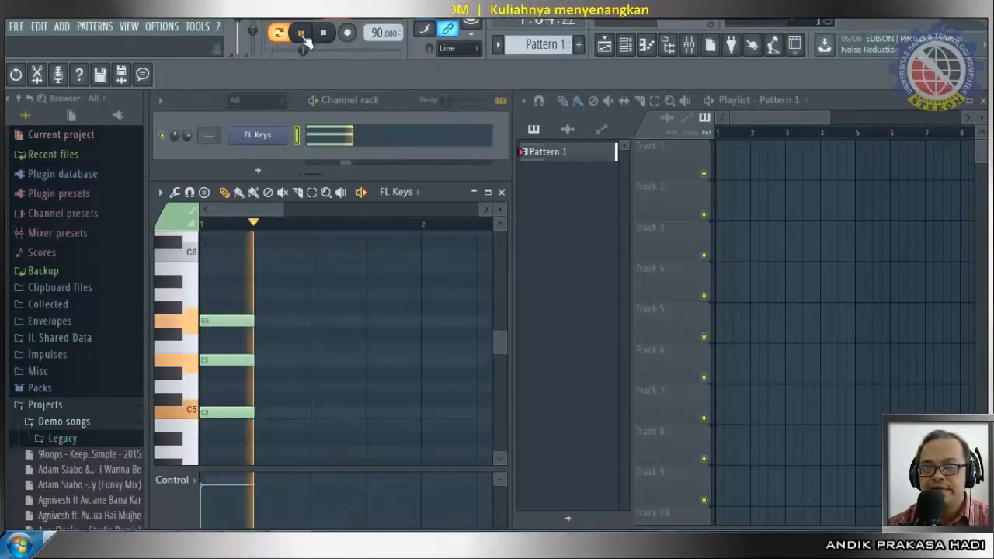
{"action": "left_click", "coordinate": [302, 33]}
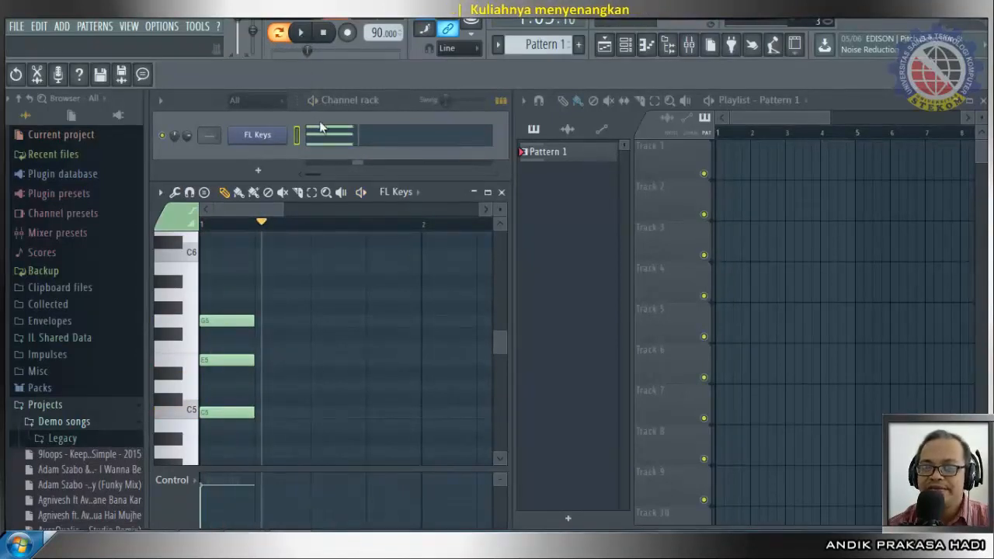
{"action": "left_click_drag", "start_coordinate": [273, 224], "coordinate": [191, 240]}
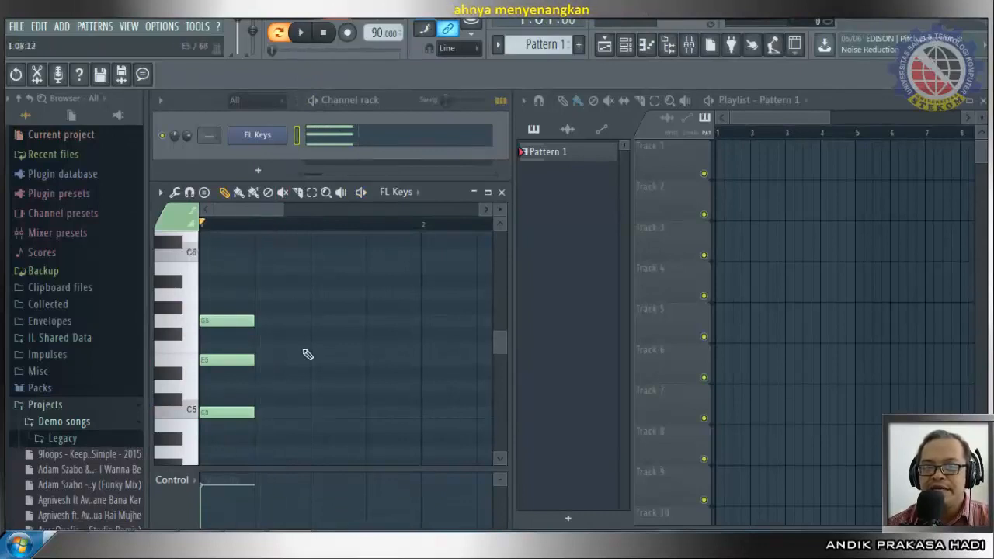
Add two-step-long C5–E5–G5 chords at steps 7 and 11 of bar 1, and play the pattern briefly.
{"action": "left_click", "coordinate": [288, 413]}
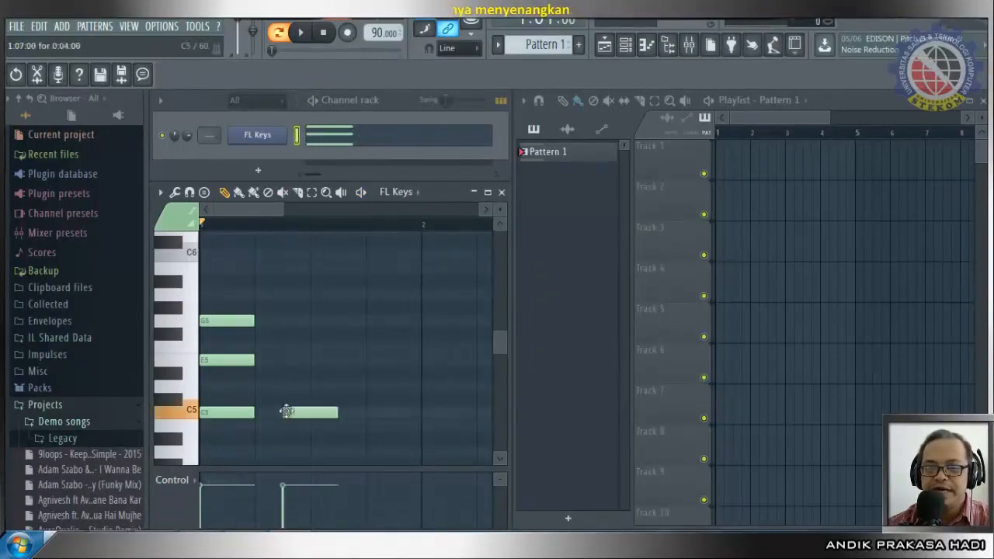
{"action": "left_click_drag", "start_coordinate": [339, 413], "coordinate": [311, 413]}
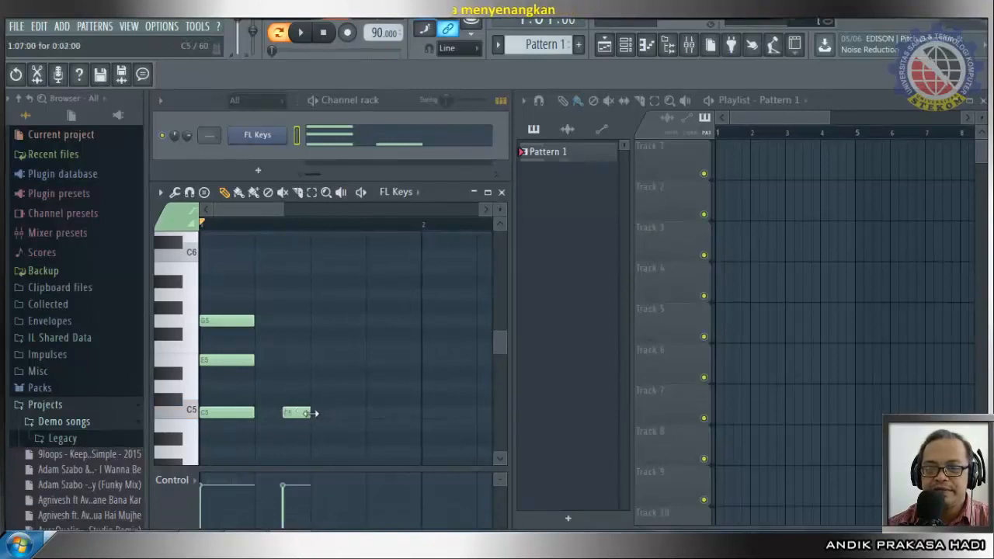
{"action": "left_click", "coordinate": [289, 360]}
{"action": "left_click", "coordinate": [287, 321]}
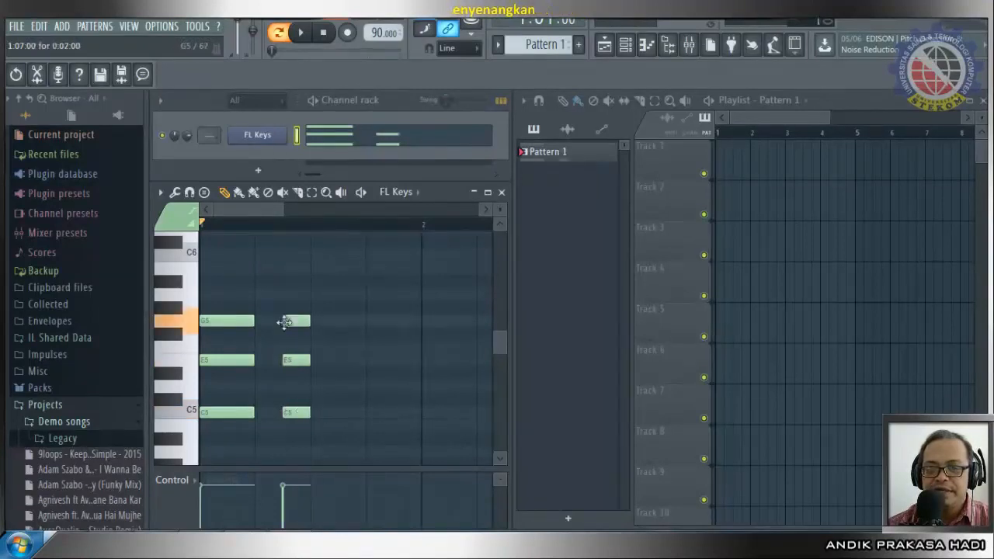
{"action": "left_click", "coordinate": [349, 321]}
{"action": "left_click", "coordinate": [348, 360]}
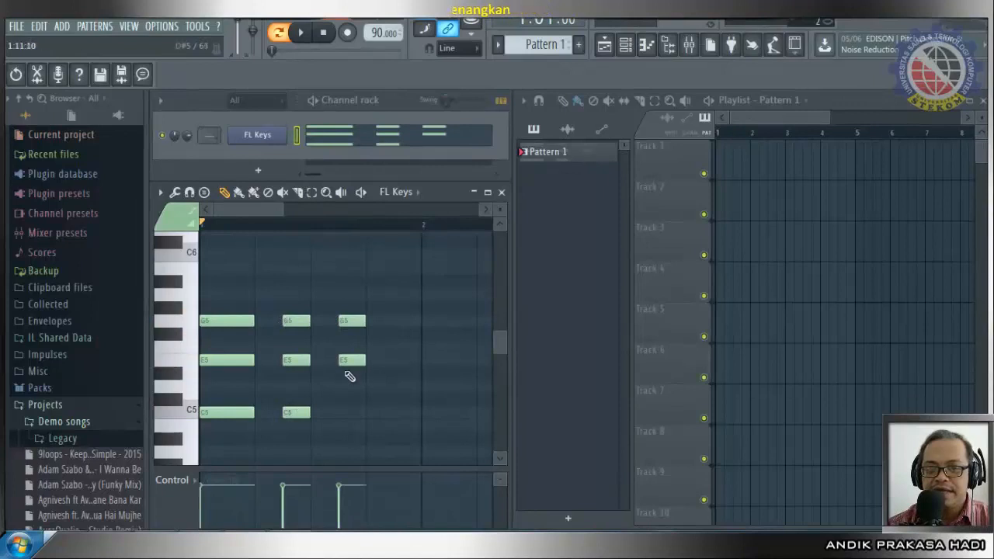
{"action": "left_click", "coordinate": [349, 413]}
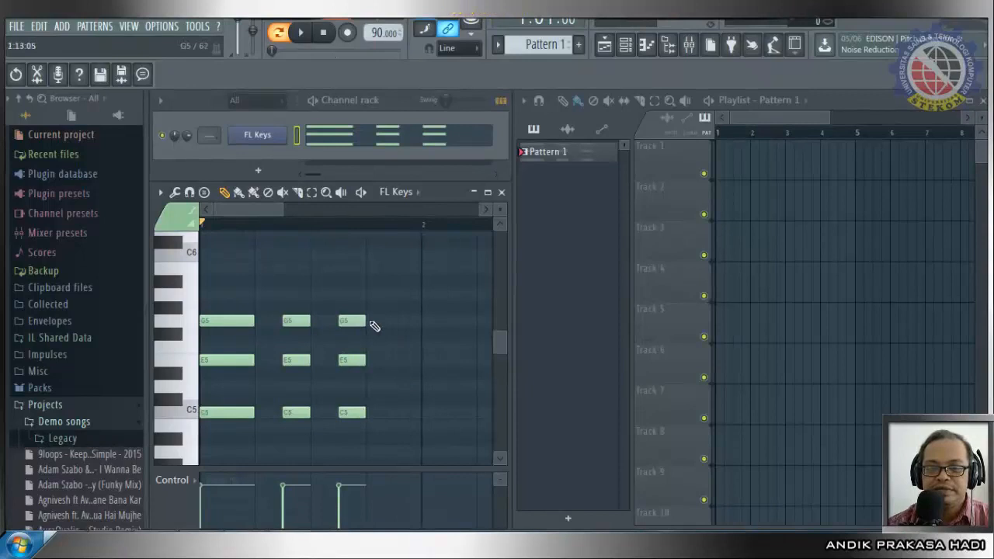
{"action": "left_click", "coordinate": [302, 34]}
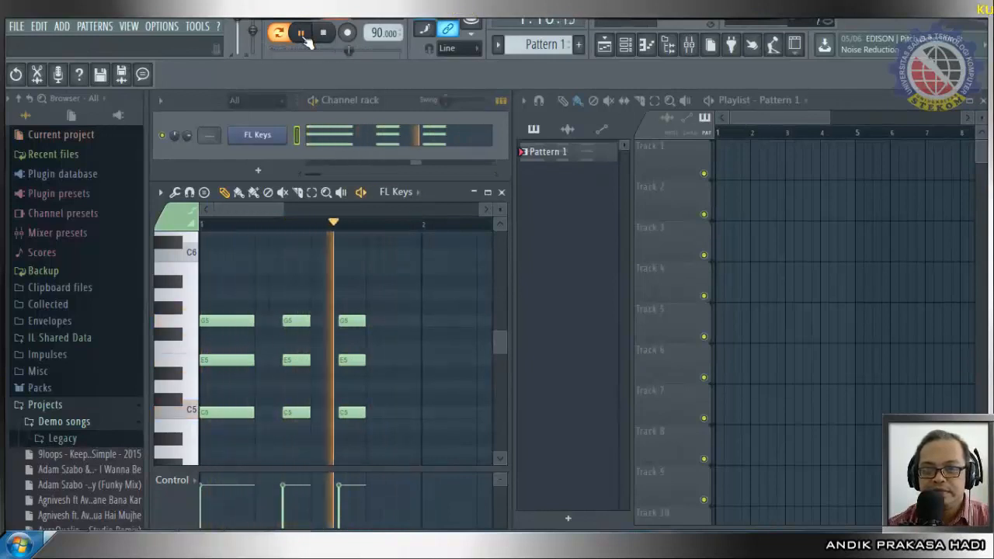
{"action": "left_click", "coordinate": [329, 39]}
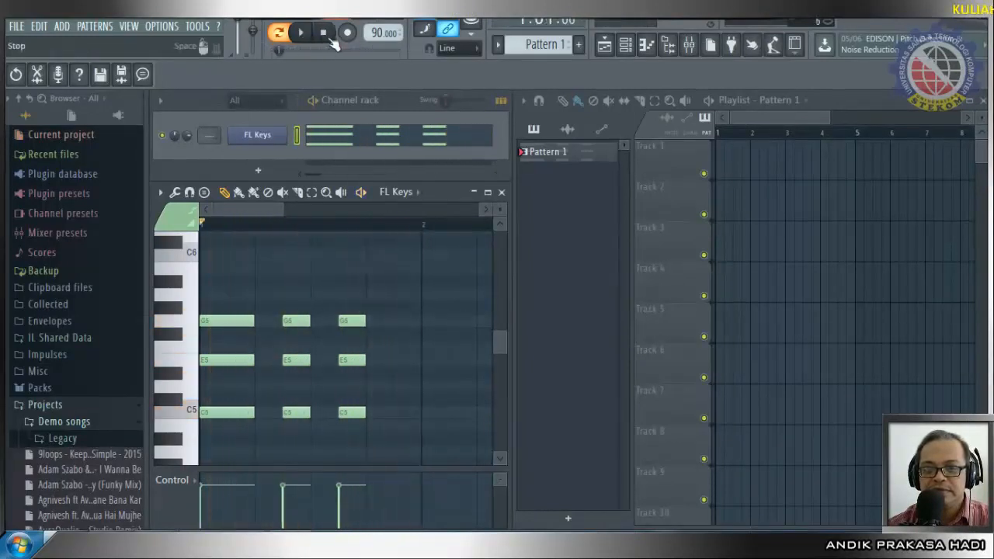
Add one-step-long C5–E5–G5 chords at steps 14 and 16 of bar 1.
{"action": "left_click", "coordinate": [382, 412]}
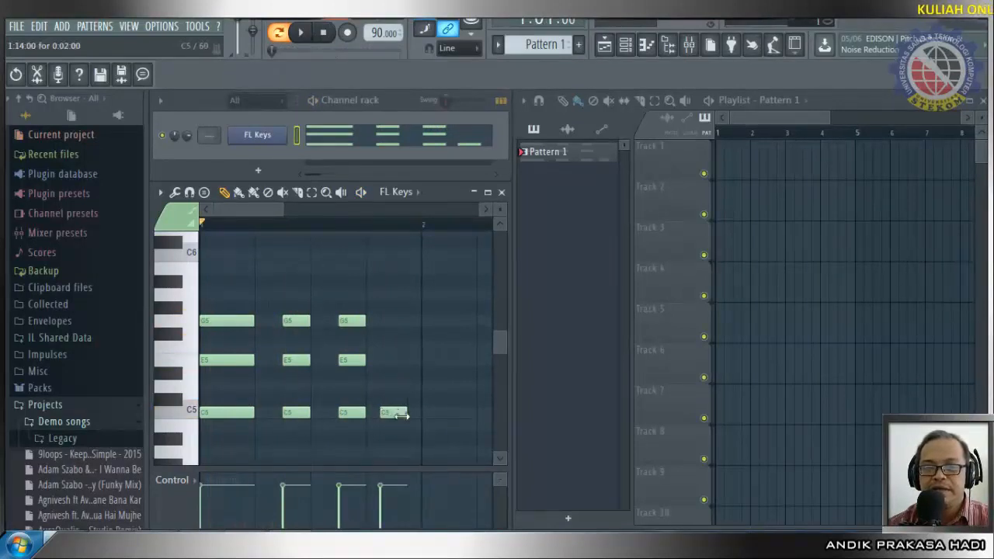
{"action": "left_click_drag", "start_coordinate": [401, 412], "coordinate": [392, 412]}
{"action": "left_click", "coordinate": [385, 359]}
{"action": "left_click", "coordinate": [386, 322]}
{"action": "left_click", "coordinate": [413, 321]}
{"action": "left_click", "coordinate": [413, 360]}
{"action": "left_click", "coordinate": [414, 413]}
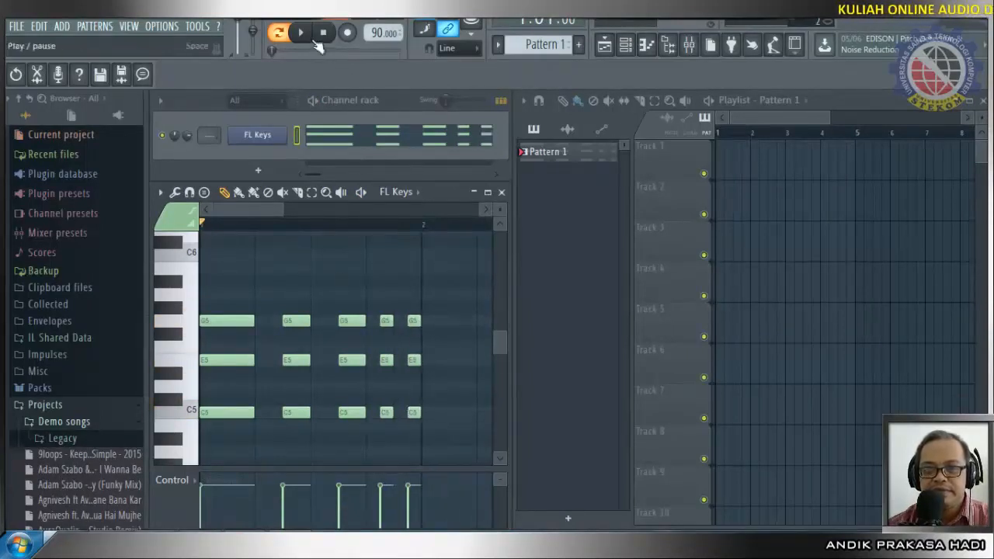
Play the full chord pattern, pause it and set the first G5 note's length back to four steps.
{"action": "left_click", "coordinate": [302, 34]}
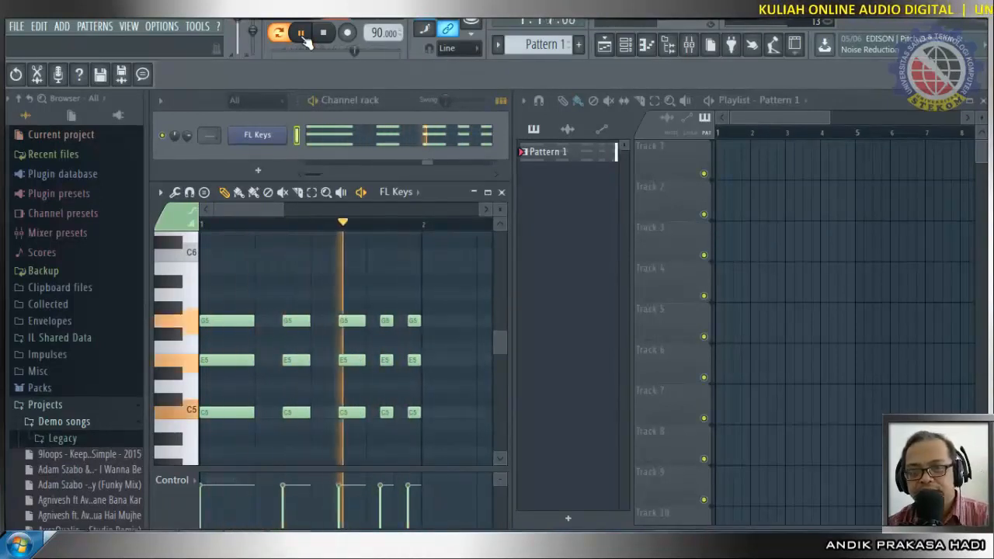
{"action": "left_click", "coordinate": [301, 33]}
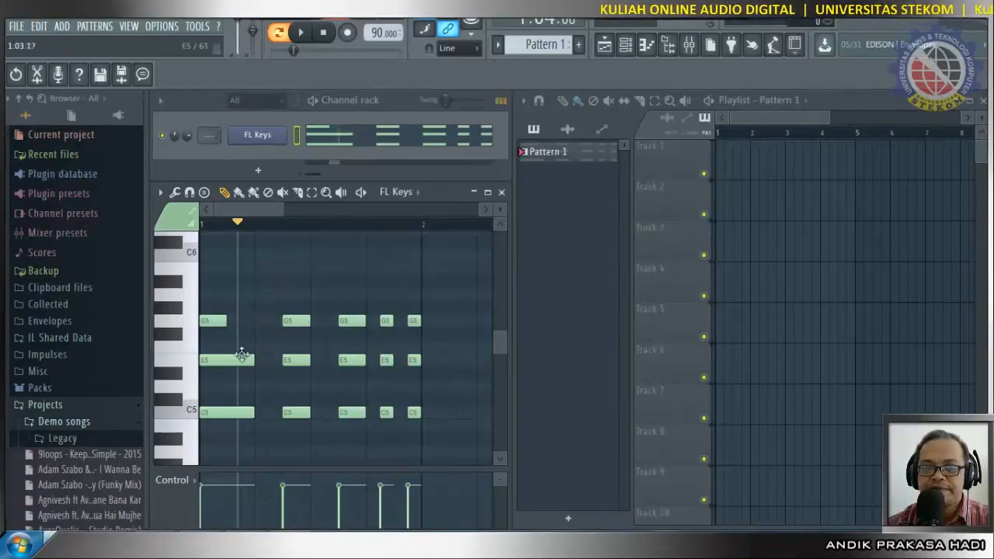
{"action": "left_click_drag", "start_coordinate": [227, 320], "coordinate": [254, 321]}
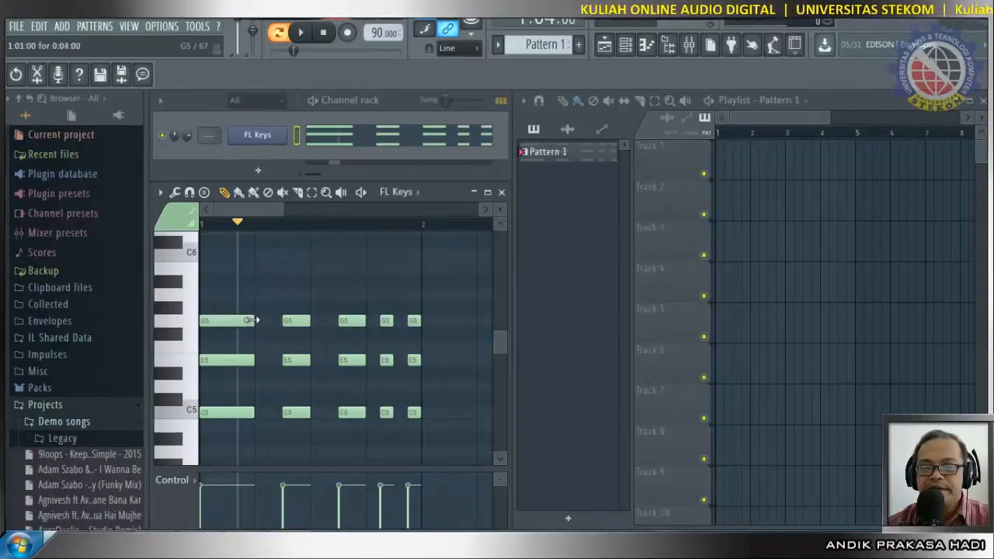
{"action": "right_click", "coordinate": [268, 137]}
{"action": "mouse_move", "coordinate": [344, 218]}
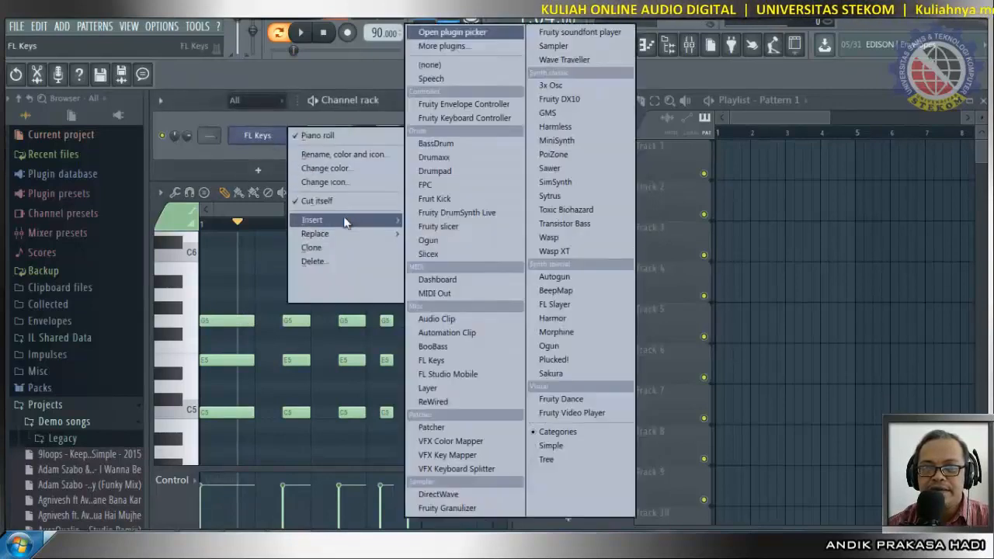
{"action": "left_click", "coordinate": [602, 198]}
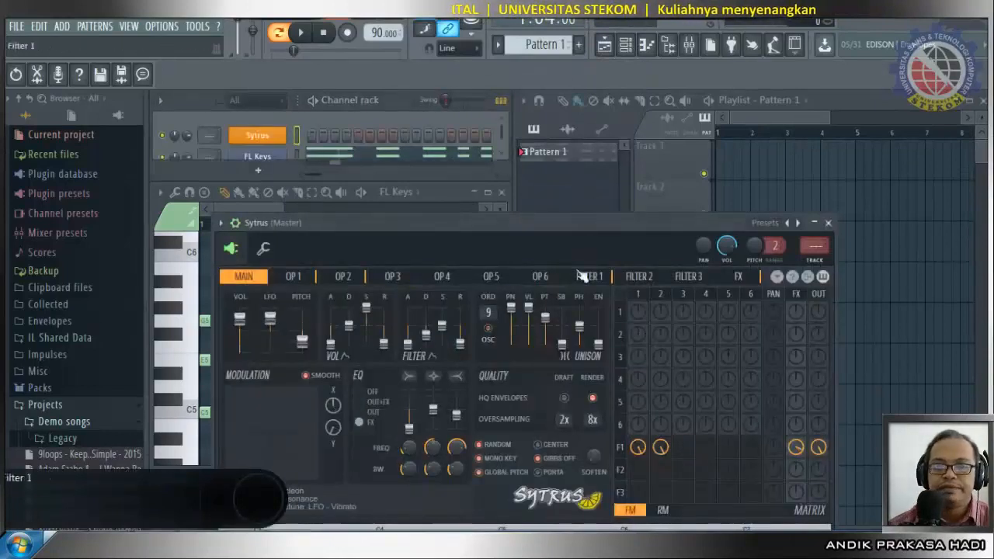
{"action": "left_click", "coordinate": [828, 222]}
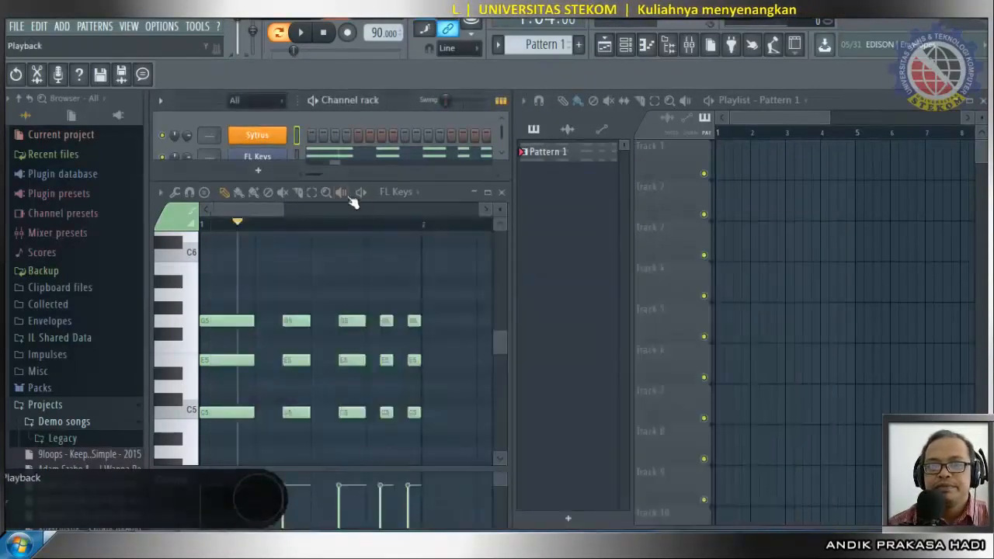
{"action": "right_click", "coordinate": [275, 137]}
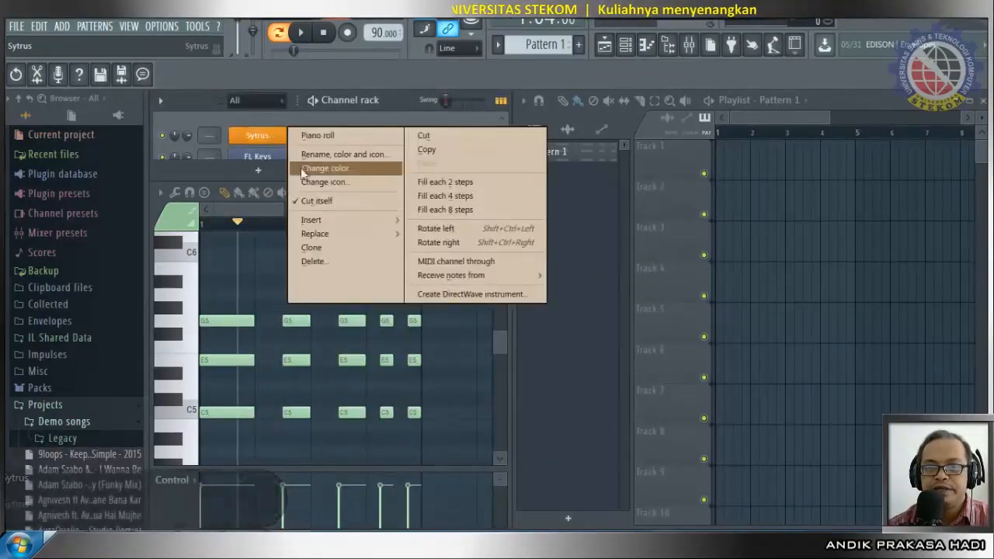
{"action": "left_click", "coordinate": [325, 262]}
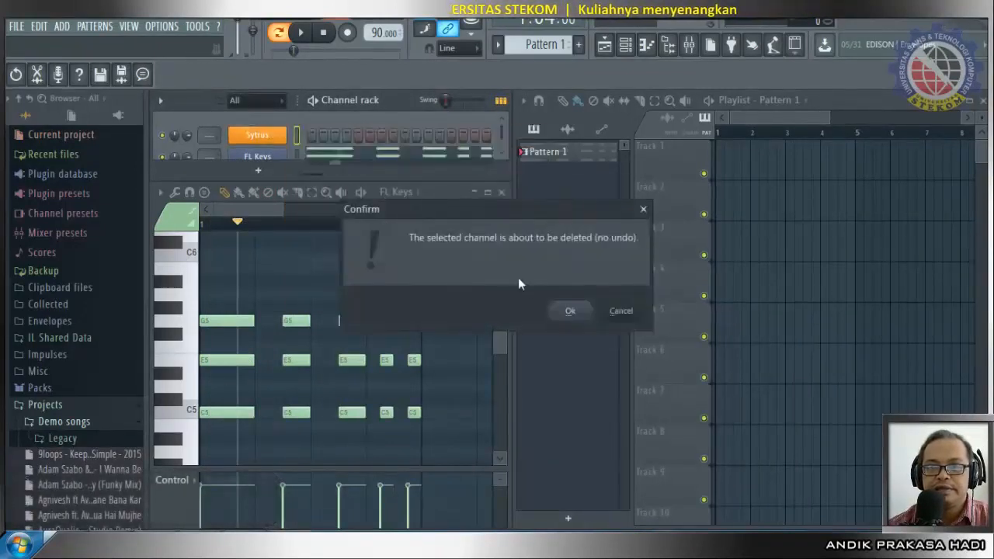
{"action": "left_click", "coordinate": [570, 311]}
Replace the FL Keys instrument with Sytrus, keeping the channel's notes, and play the chord pattern briefly.
{"action": "right_click", "coordinate": [264, 136]}
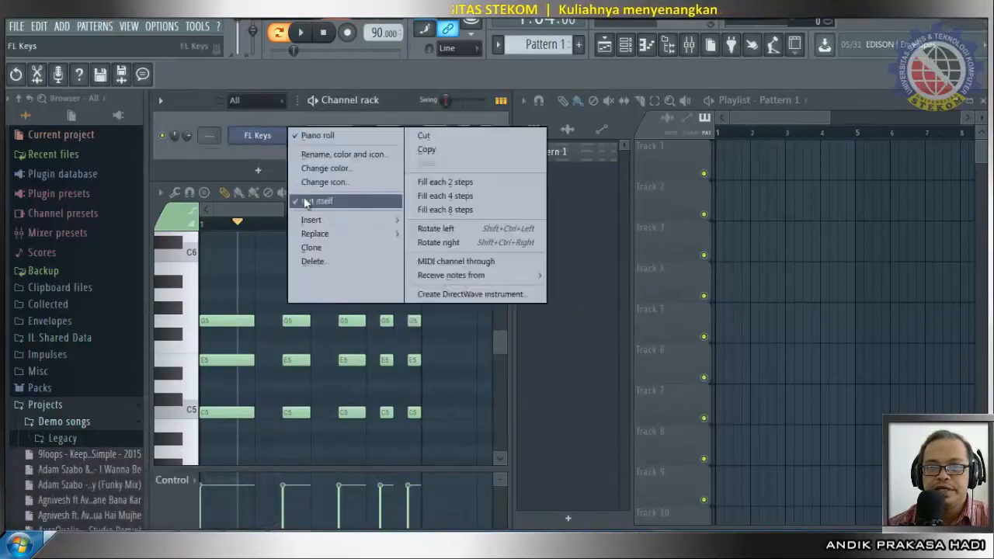
{"action": "mouse_move", "coordinate": [325, 233]}
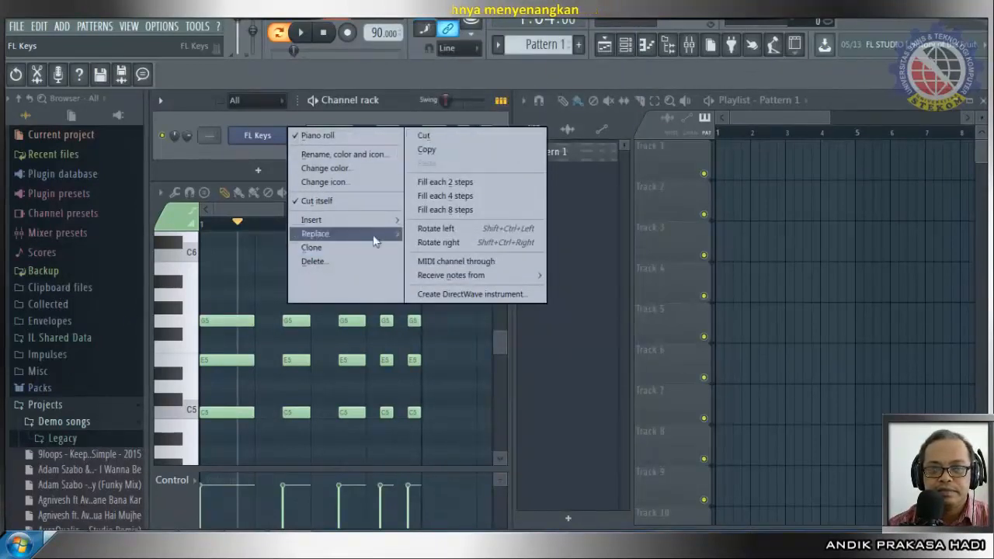
{"action": "mouse_move", "coordinate": [376, 234]}
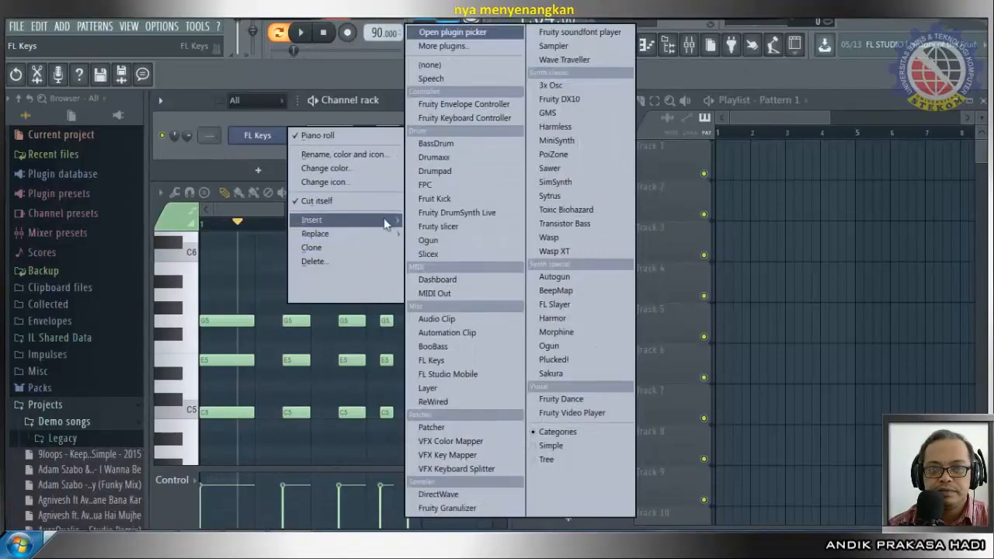
{"action": "left_click", "coordinate": [612, 192]}
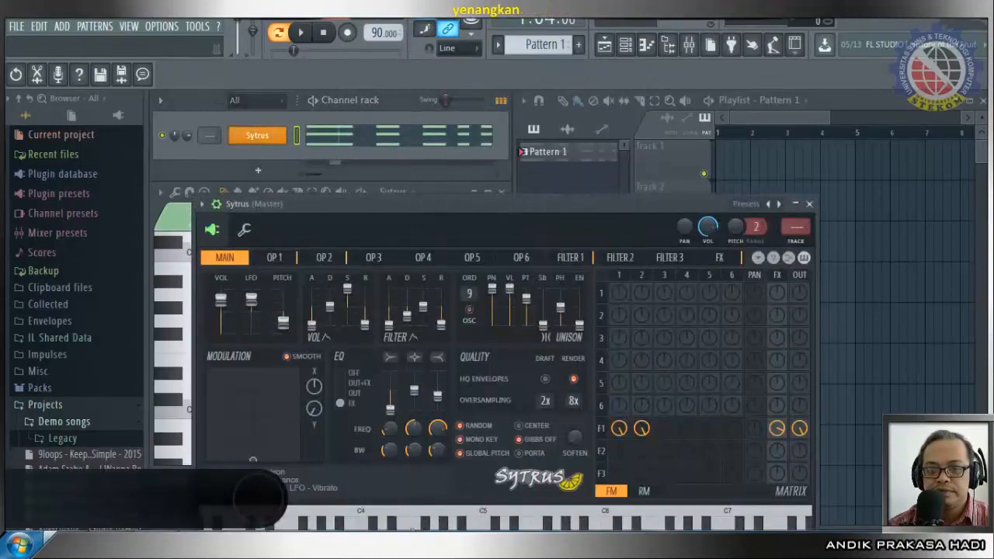
{"action": "scroll", "coordinate": [442, 524], "scroll_direction": "down", "scroll_amount": 3}
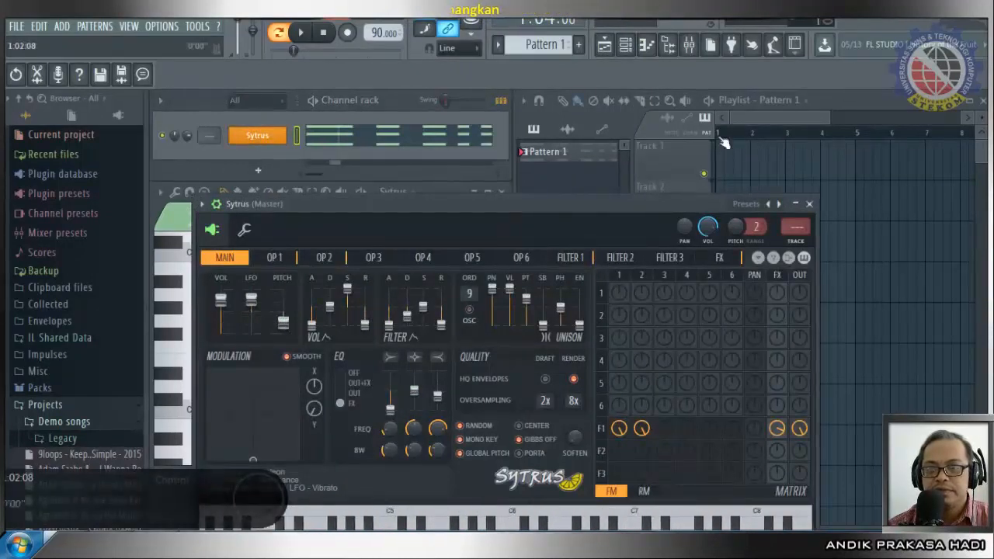
{"action": "left_click", "coordinate": [809, 205]}
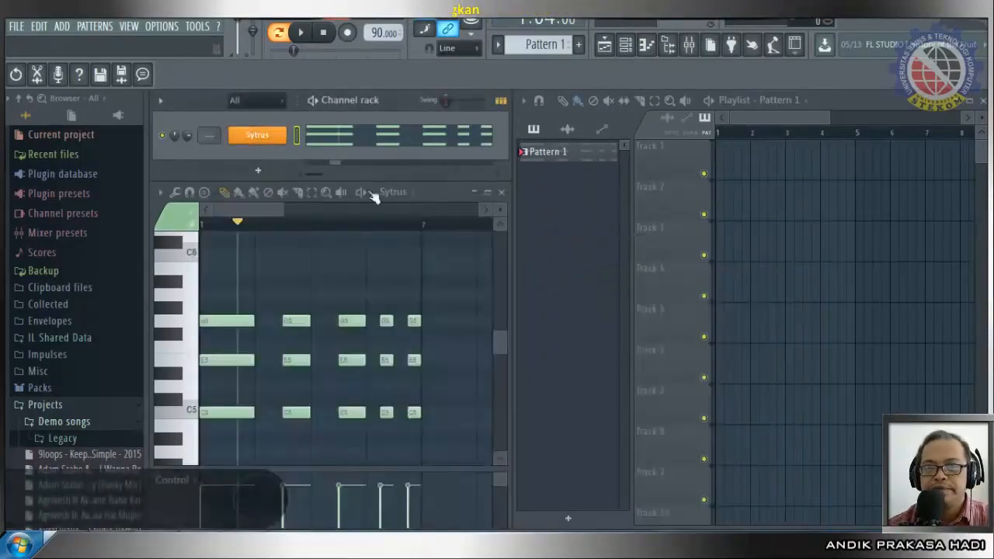
{"action": "left_click", "coordinate": [301, 34]}
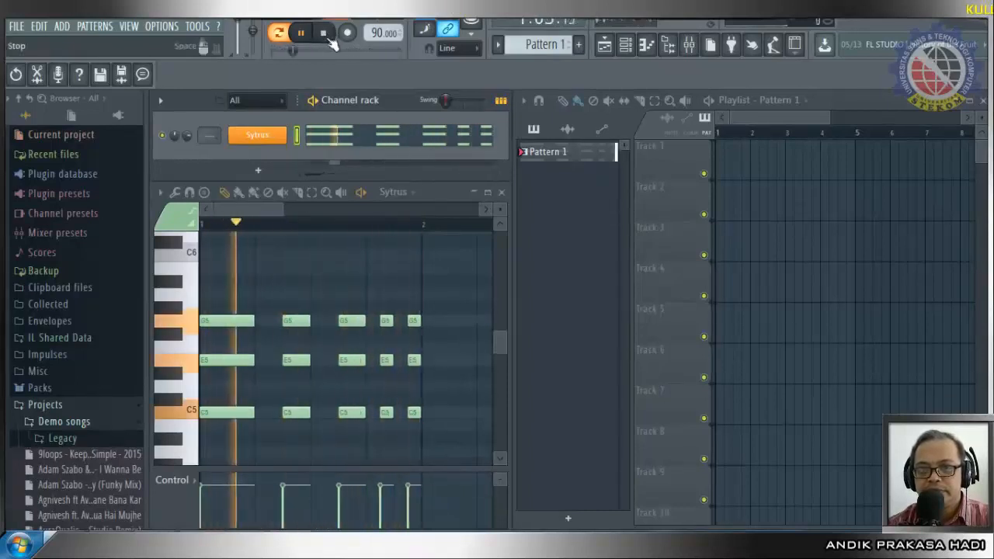
{"action": "left_click", "coordinate": [330, 36]}
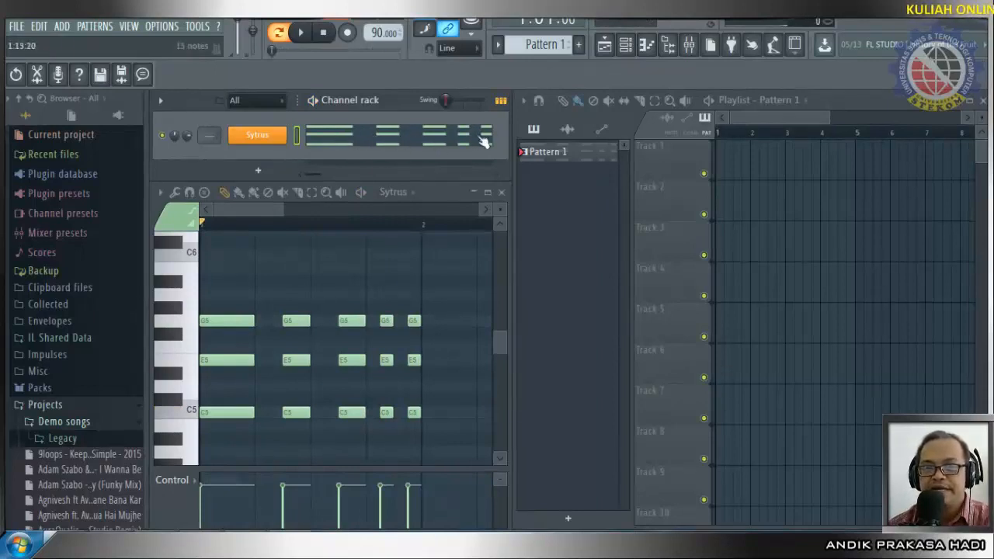
Replace the Sytrus instrument with SimSynth and close the SimSynth window.
{"action": "right_click", "coordinate": [271, 149]}
{"action": "mouse_move", "coordinate": [377, 243]}
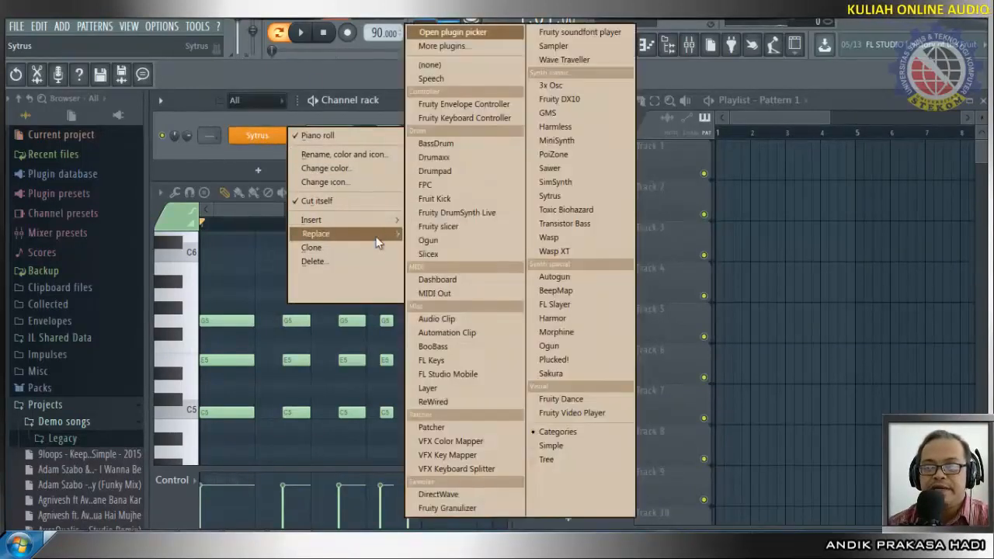
{"action": "left_click", "coordinate": [572, 185]}
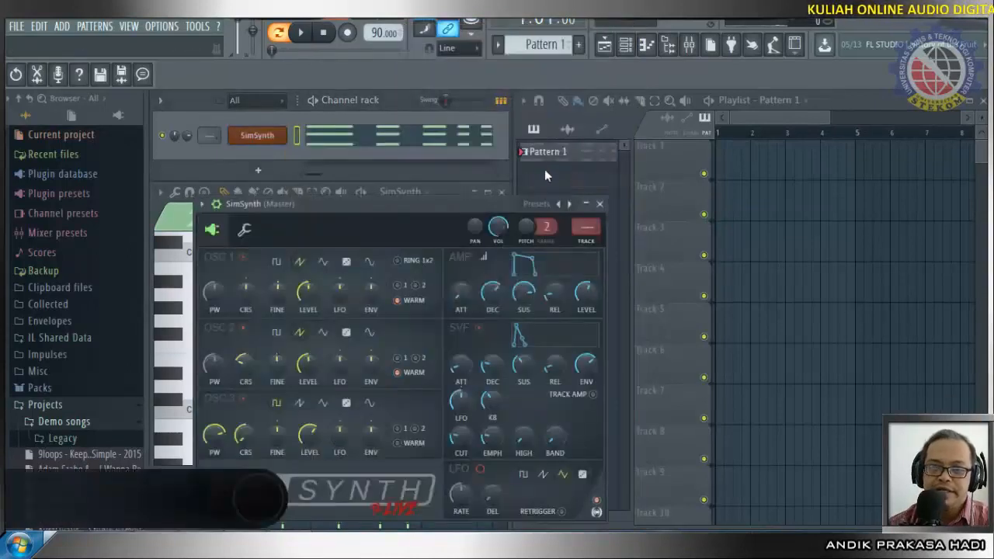
{"action": "left_click", "coordinate": [599, 204]}
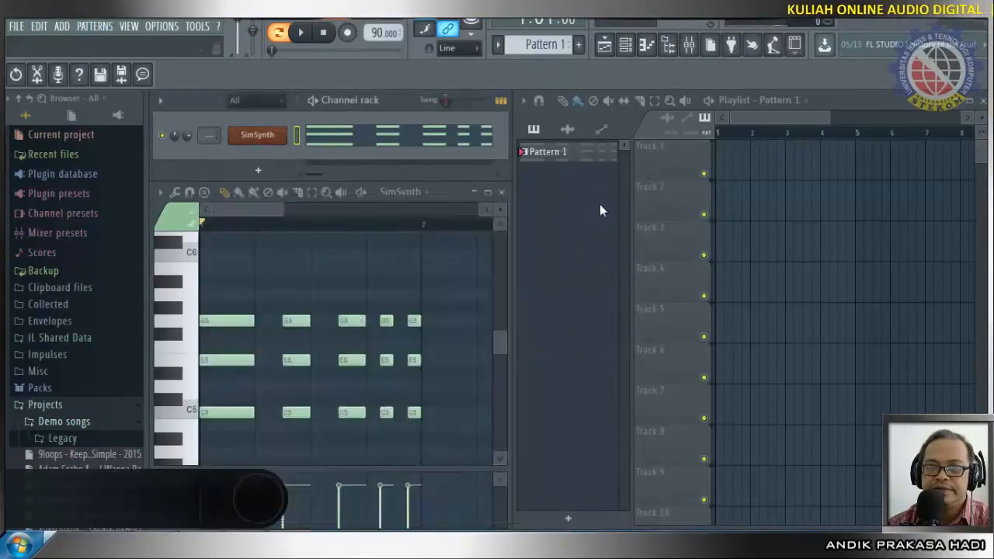
Play the chord pattern with the SimSynth instrument and stop playback.
{"action": "left_click", "coordinate": [305, 32]}
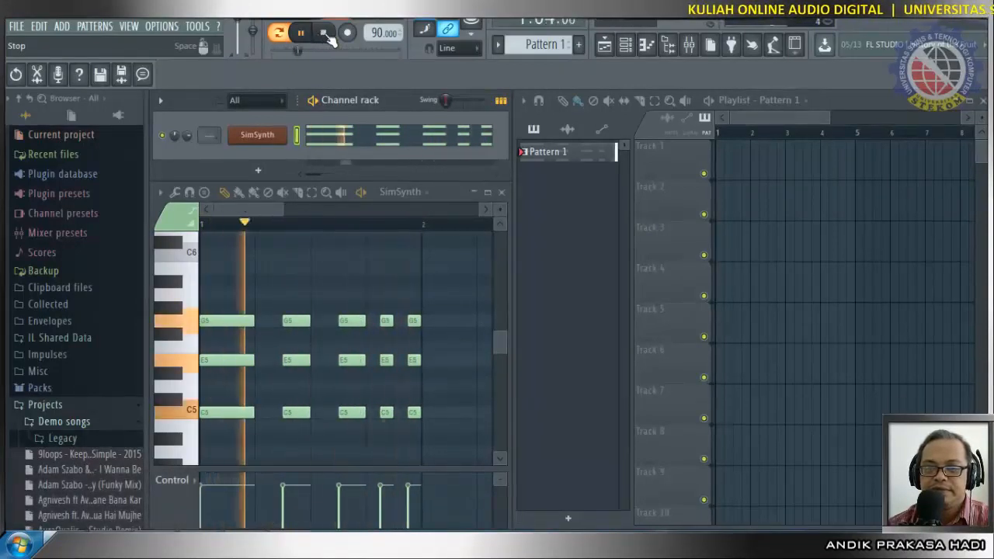
{"action": "left_click", "coordinate": [327, 35]}
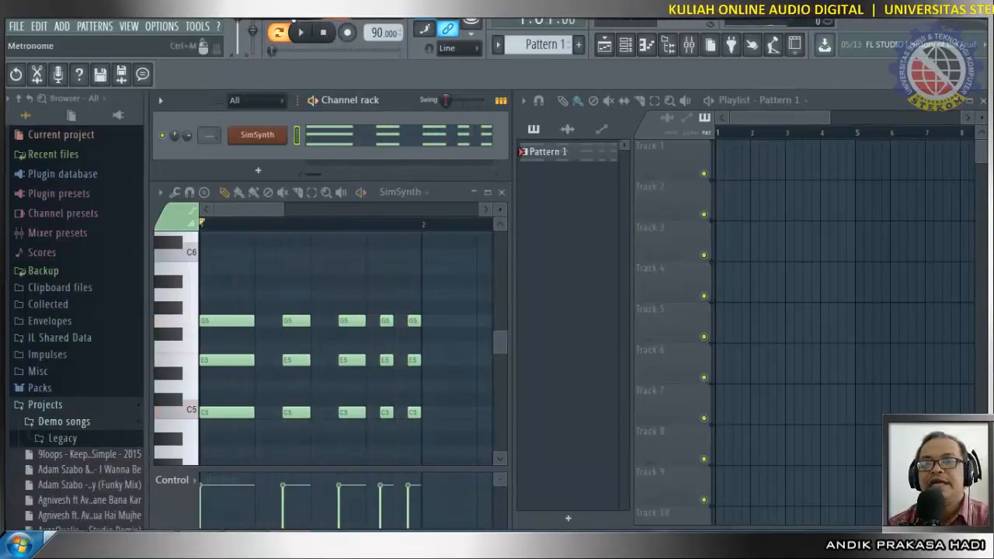
Set the project tempo to 170 BPM, play the chord pattern at that speed and stop it.
{"action": "left_click_drag", "start_coordinate": [395, 33], "coordinate": [395, 31]}
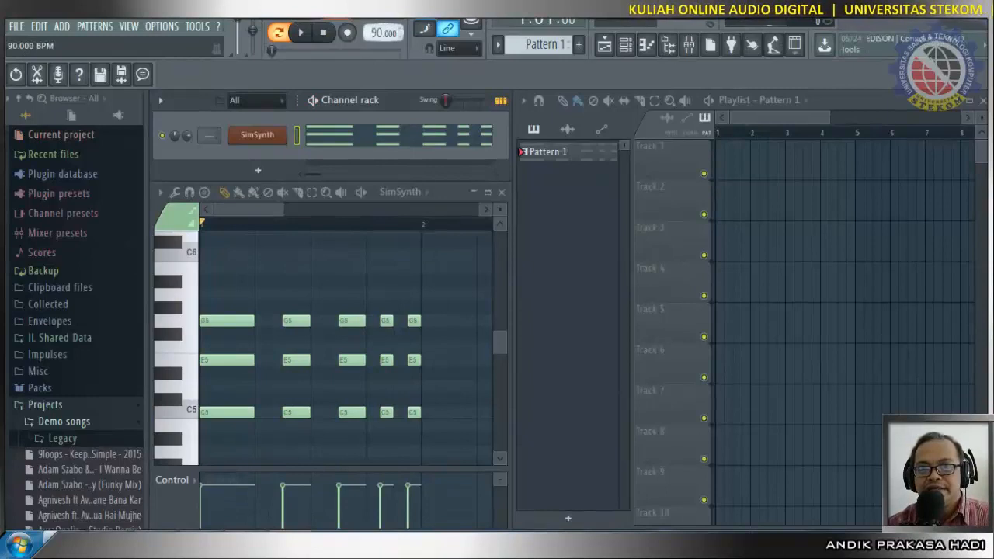
{"action": "left_click_drag", "start_coordinate": [378, 33], "coordinate": [378, 20]}
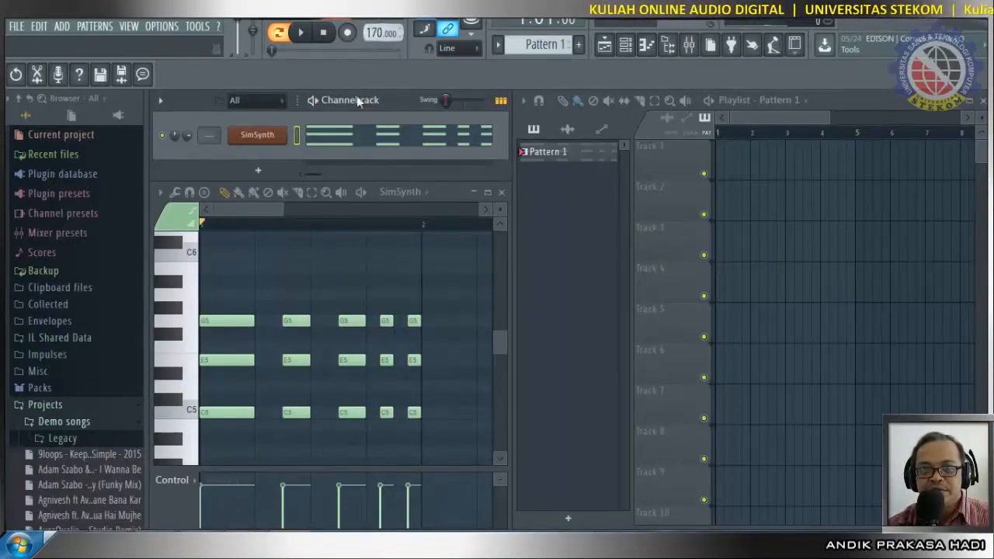
{"action": "left_click", "coordinate": [300, 33]}
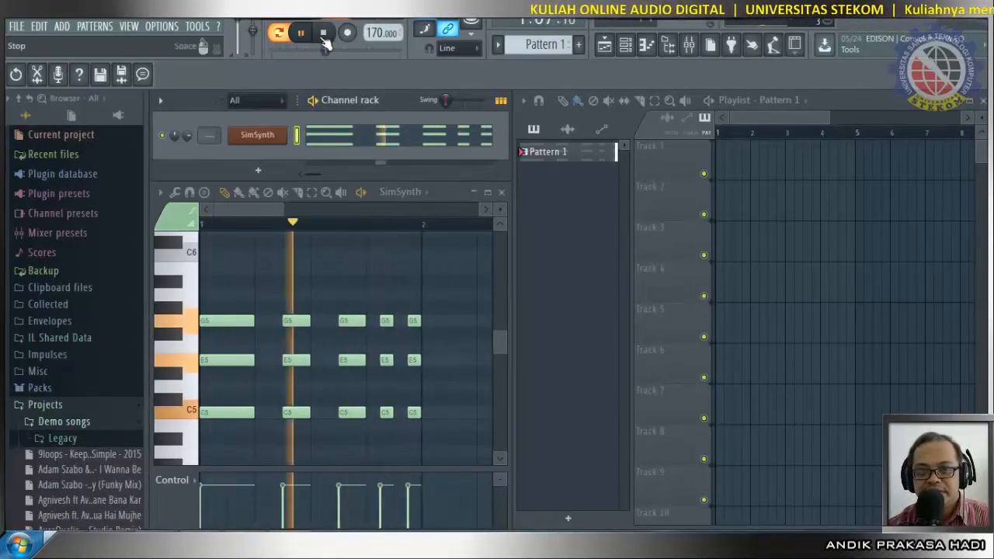
{"action": "left_click", "coordinate": [324, 34]}
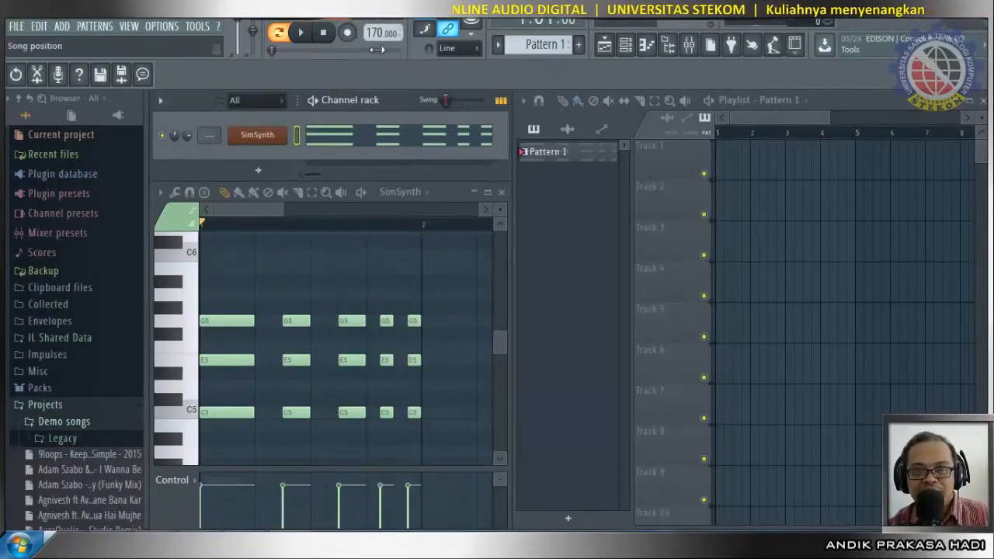
Set the project tempo to 202 BPM, play the chord pattern briefly and pause it.
{"action": "mouse_move", "coordinate": [380, 32]}
{"action": "left_mouse_down"}
{"action": "mouse_move", "coordinate": [380, 23]}
{"action": "mouse_move", "coordinate": [377, 35]}
{"action": "left_mouse_up"}
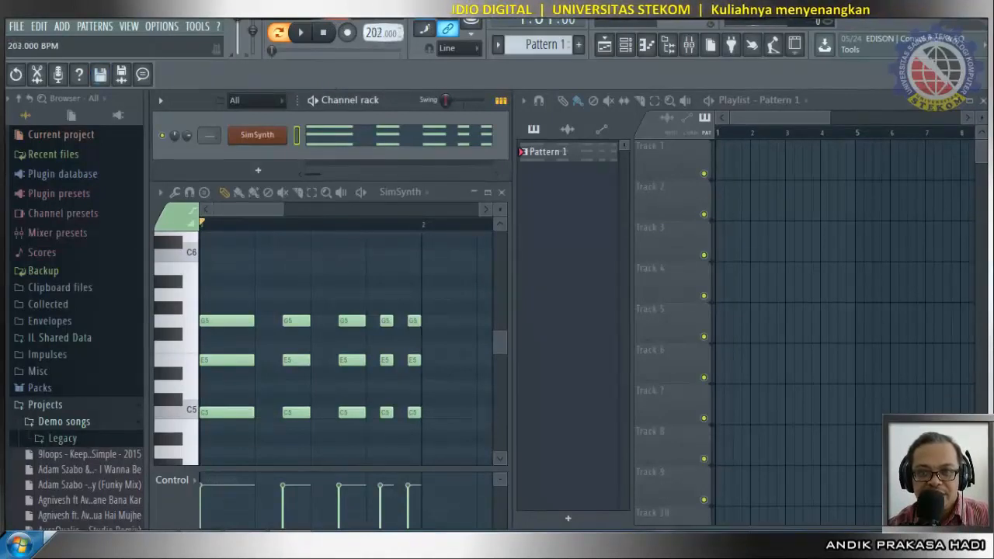
{"action": "left_click", "coordinate": [300, 33]}
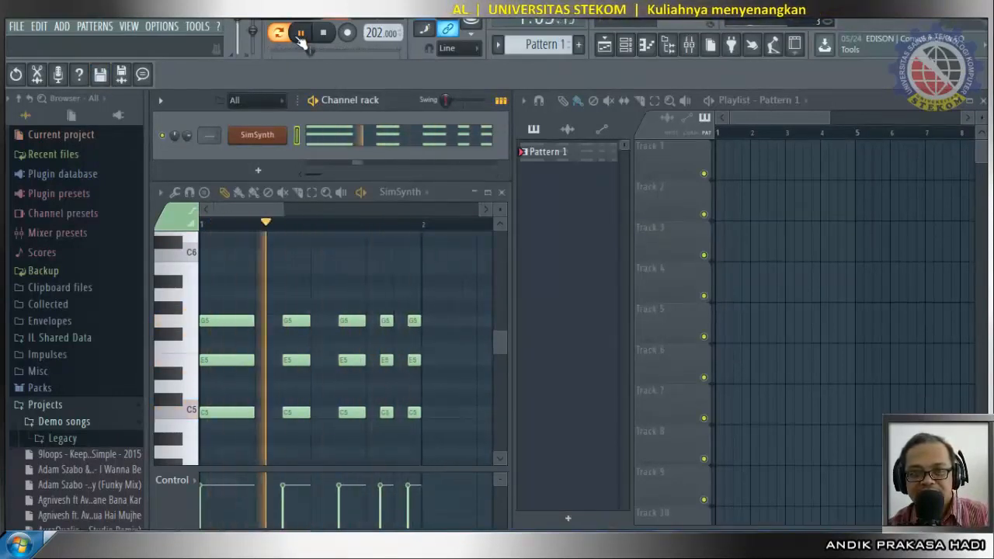
{"action": "left_click", "coordinate": [300, 33]}
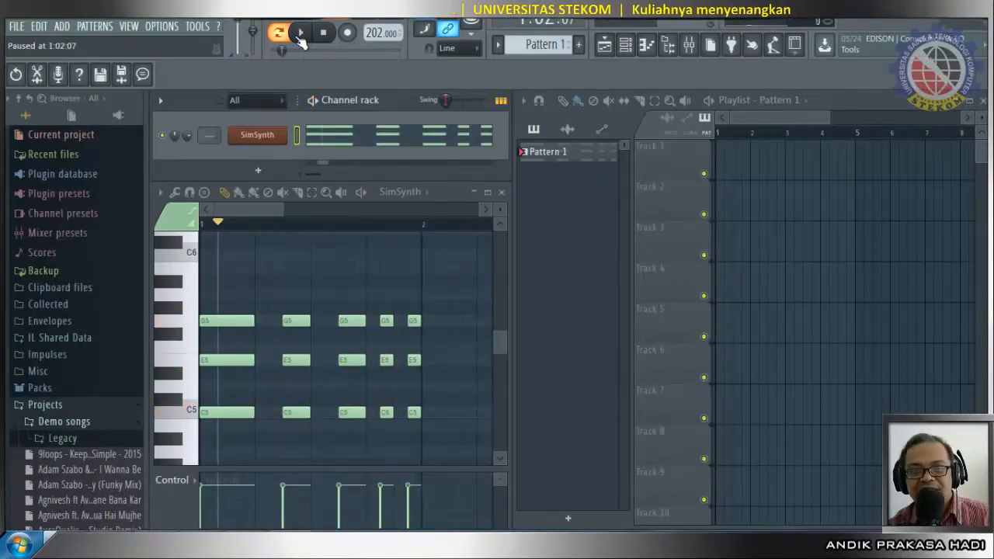
Replace the SimSynth instrument with FL Keys, close its plugin window, then play the chord pattern and stop it.
{"action": "right_click", "coordinate": [256, 137]}
{"action": "mouse_move", "coordinate": [321, 222]}
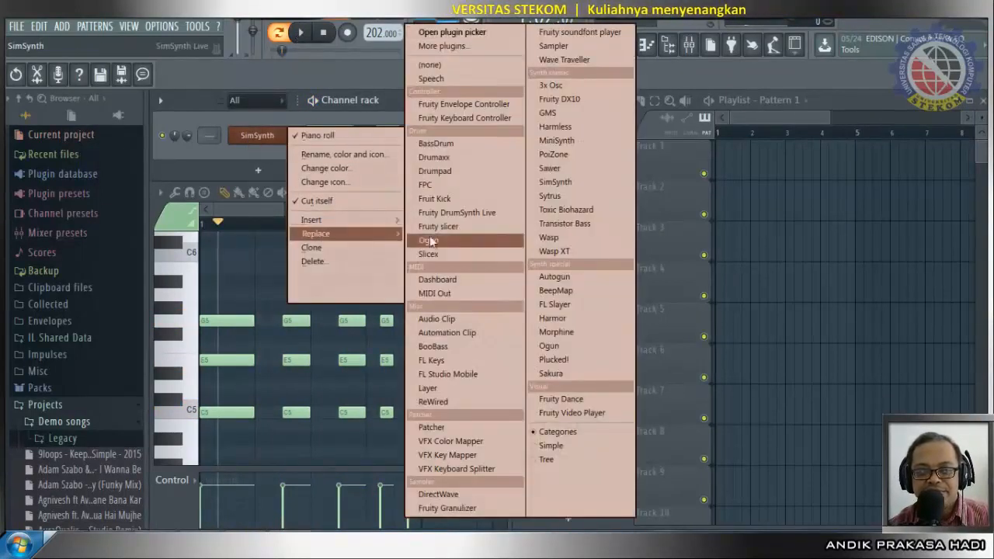
{"action": "left_click", "coordinate": [479, 360]}
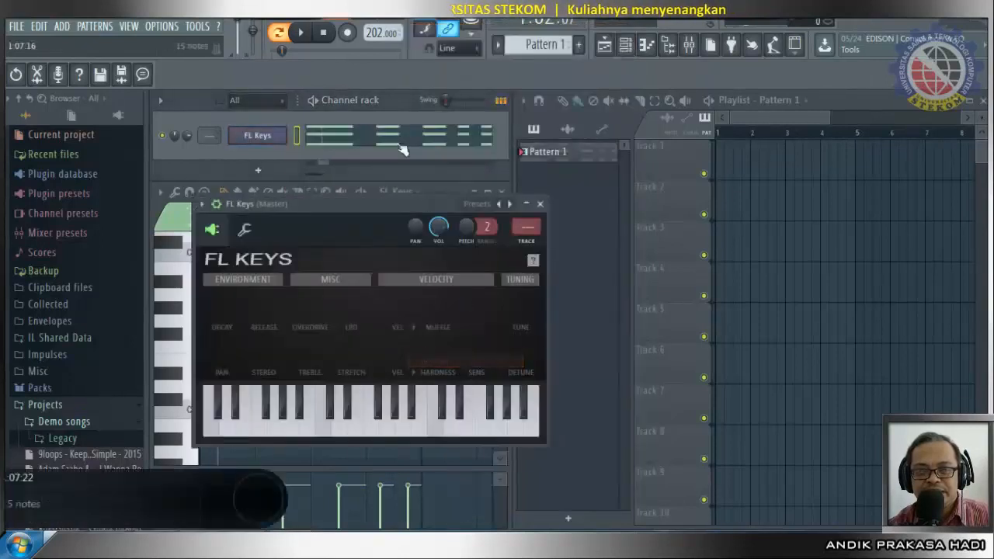
{"action": "left_click", "coordinate": [539, 203]}
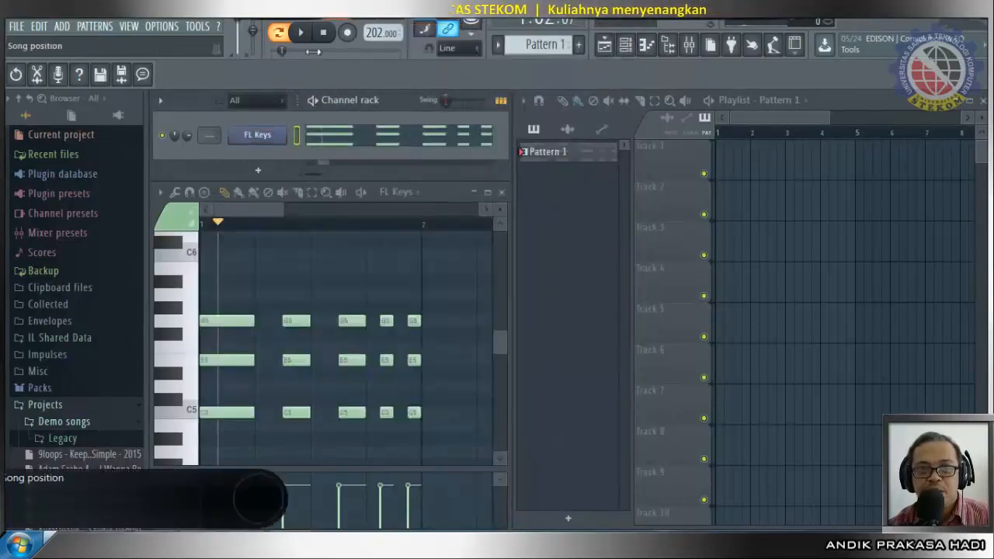
{"action": "left_click", "coordinate": [301, 35]}
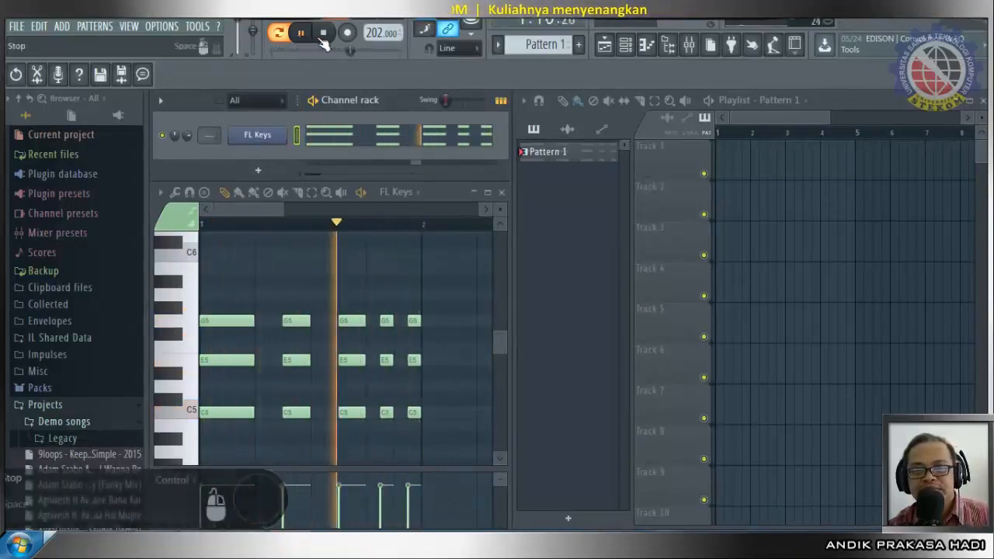
{"action": "left_click", "coordinate": [322, 37]}
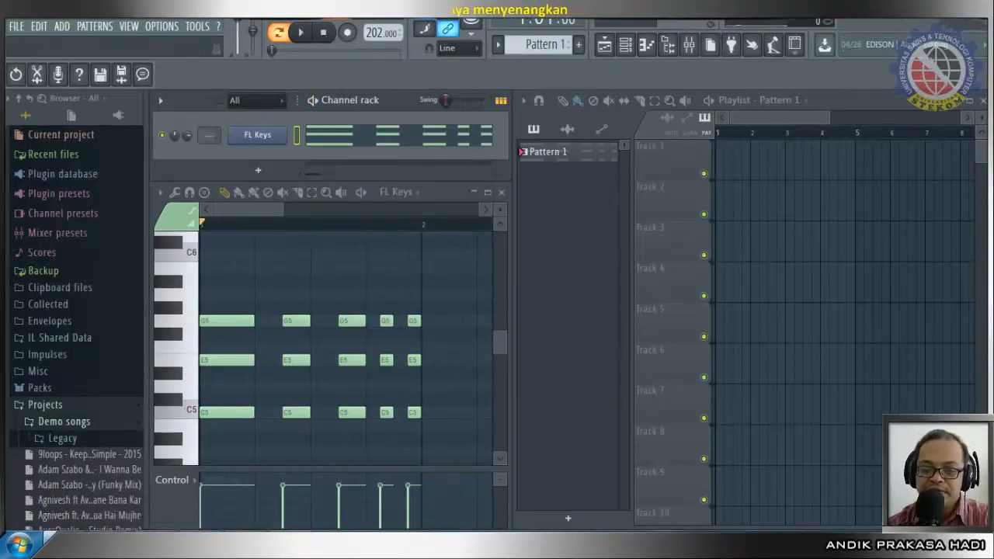
Switch to OBS Studio and activate the MateriPPT scene to show the HARMONI slide.
{"action": "mouse_move", "coordinate": [199, 545]}
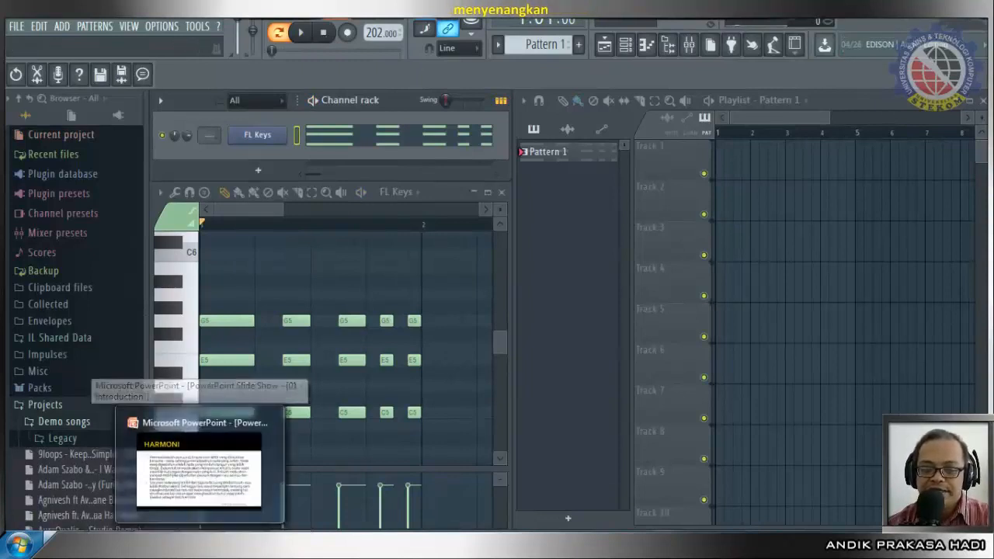
{"action": "left_click", "coordinate": [243, 545]}
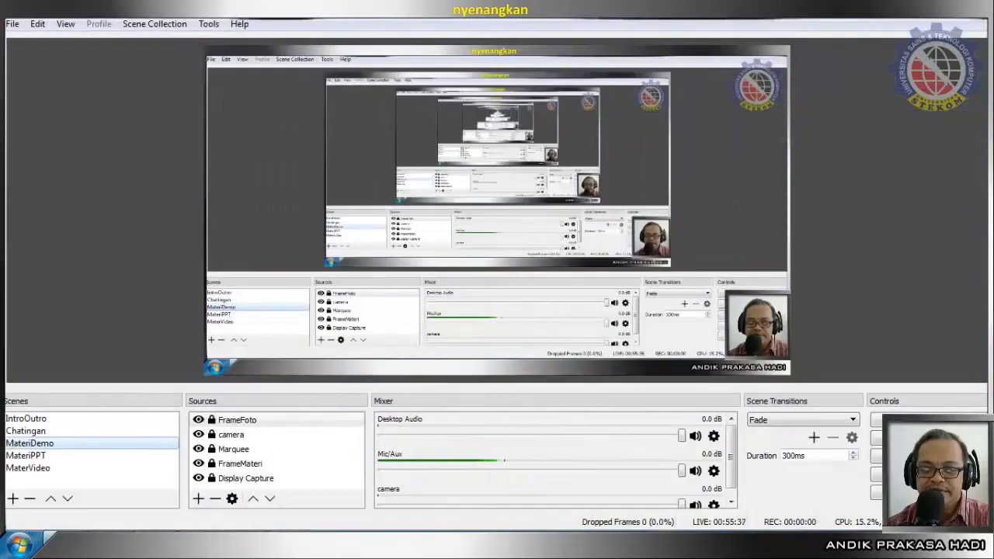
{"action": "left_click", "coordinate": [67, 455]}
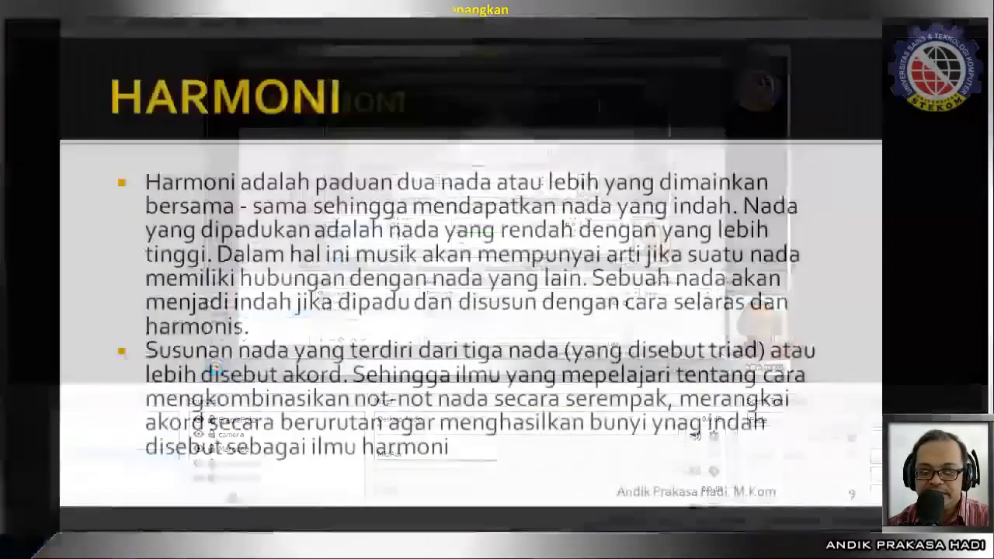